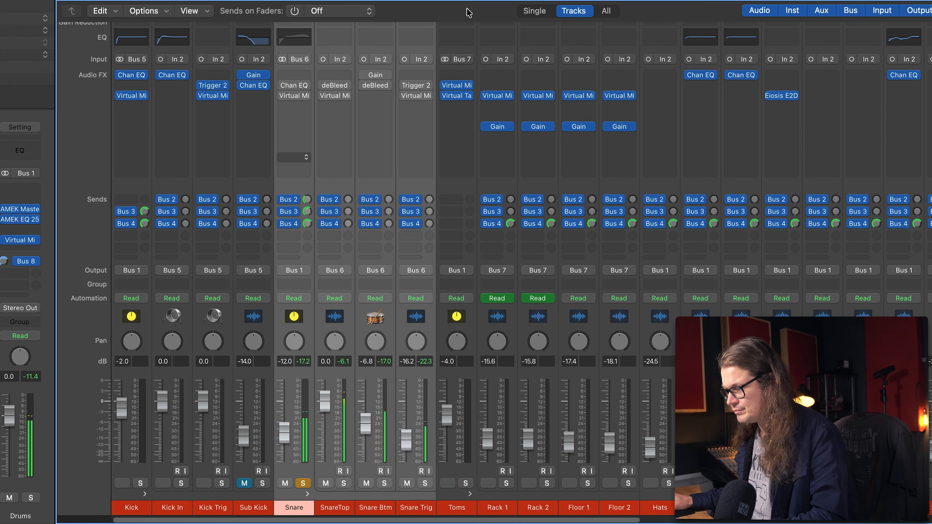
# Audition the SnareTop, Snare Btm and Snare Trig channels one at a time, each soloed on its own.
pyautogui.click(339, 496)
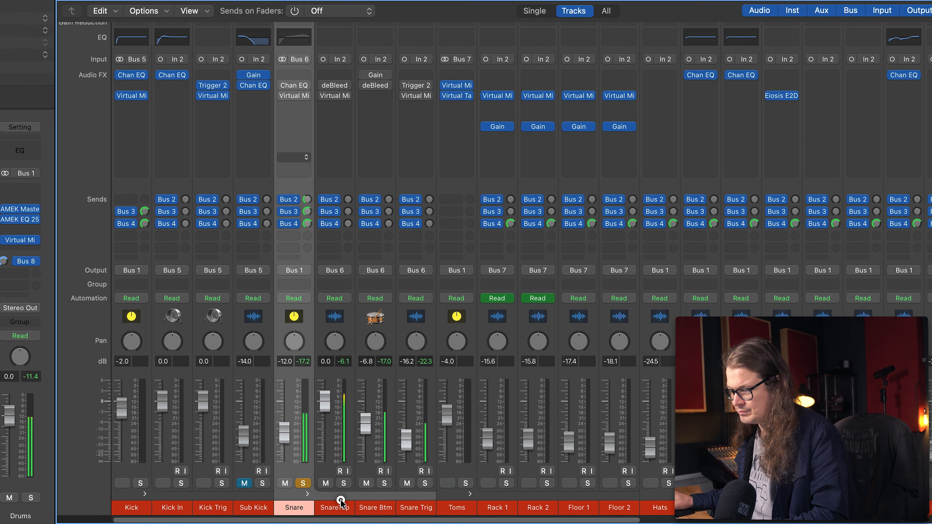
pyautogui.keyDown('alt'); pyautogui.click(344, 483); pyautogui.keyUp('alt')
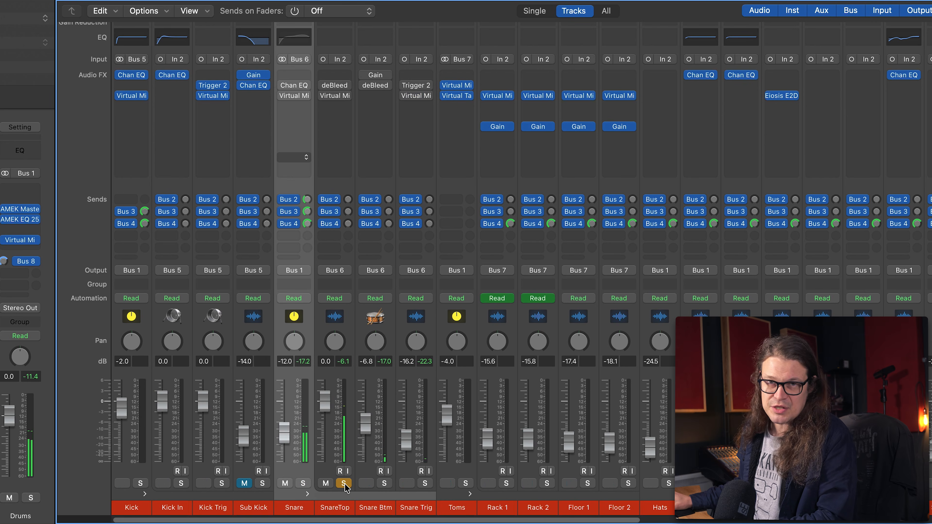
pyautogui.keyDown('alt'); pyautogui.click(384, 483); pyautogui.keyUp('alt')
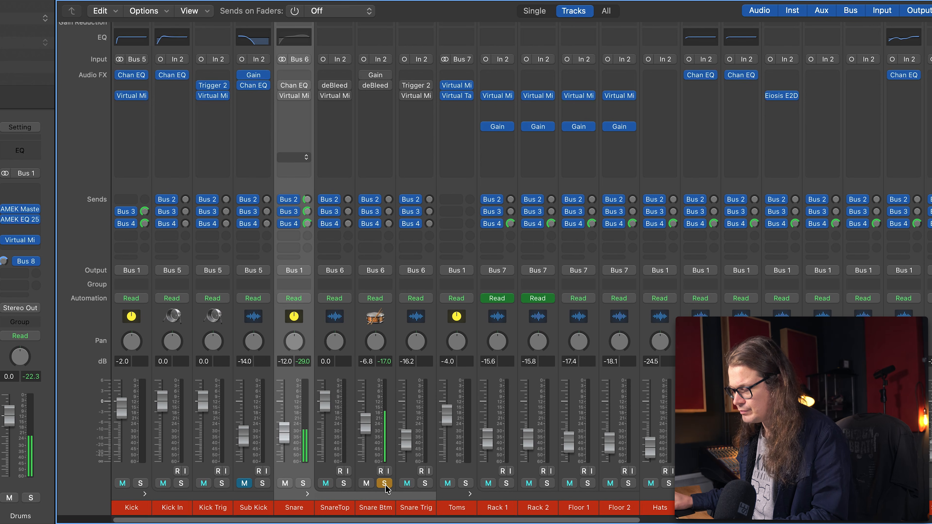
pyautogui.keyDown('alt'); pyautogui.click(426, 484); pyautogui.keyUp('alt')
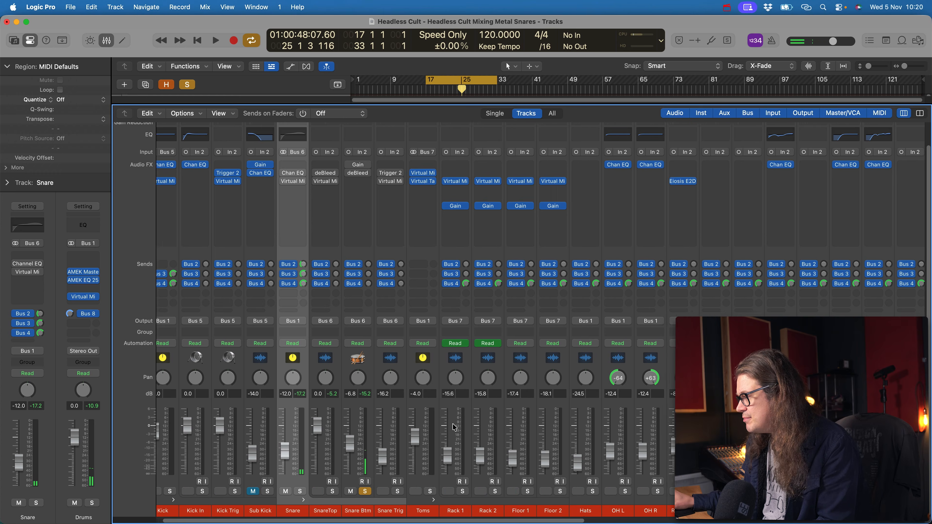
# Bypass the plug-ins on the DrumVerb, DrumBomb, DrumRoom and Drums bus channels together during playback.
pyautogui.hscroll(10, 454, 426)
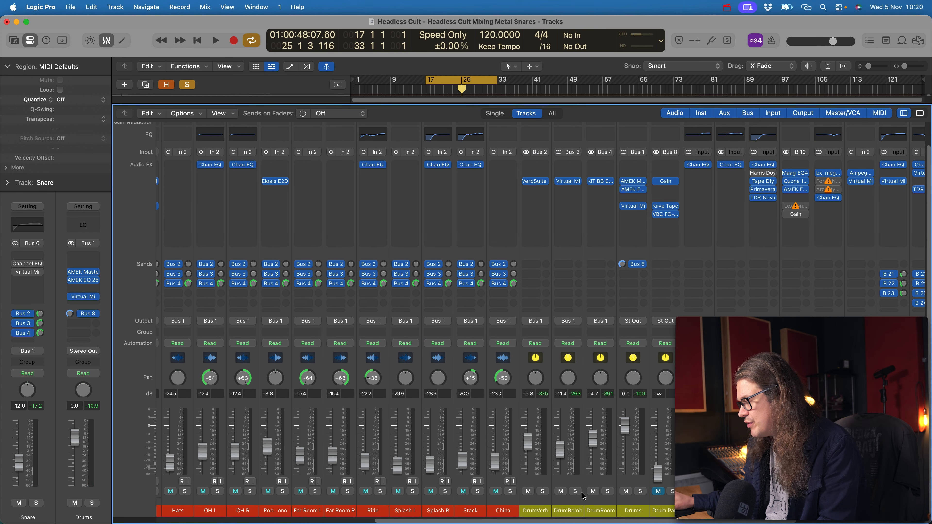
pyautogui.click(629, 510)
pyautogui.keyDown('shift'); pyautogui.click(536, 511); pyautogui.keyUp('shift')
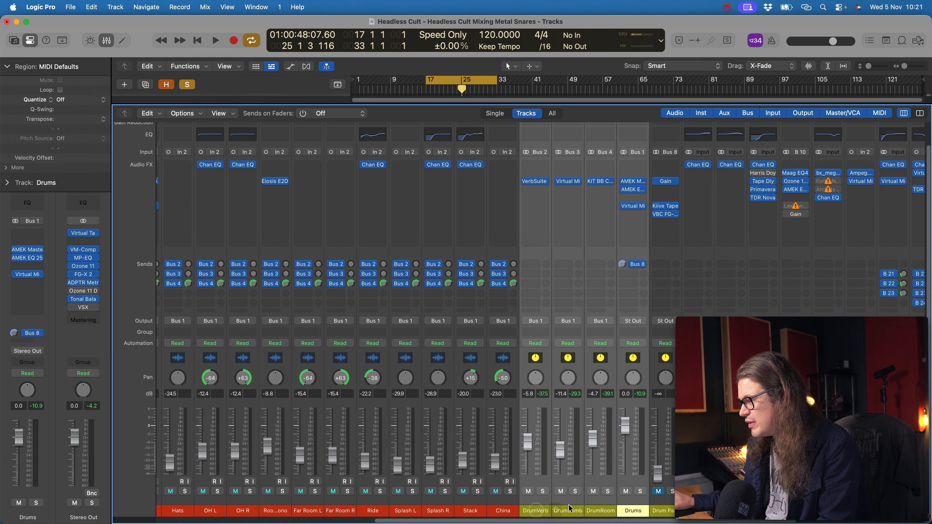
pyautogui.press('space')
pyautogui.click(623, 181)
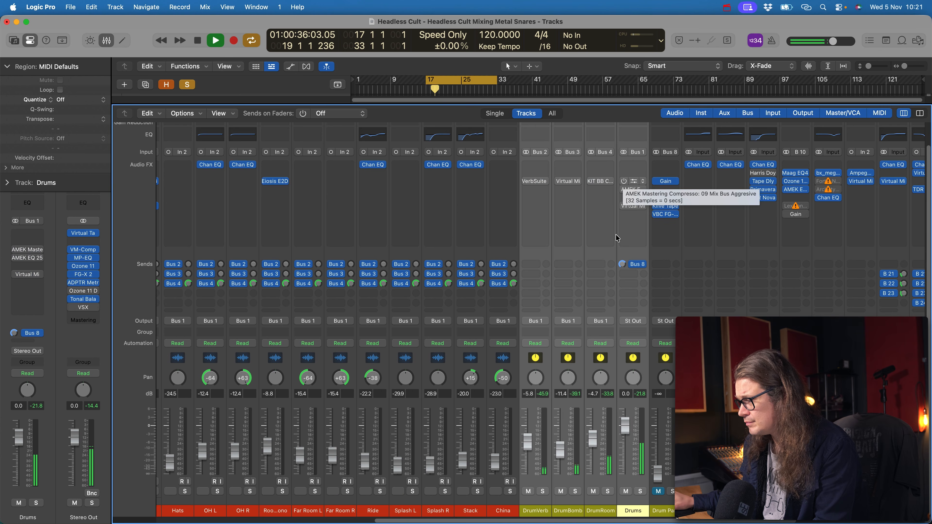
# Solo only the SnareTop channel and re-enable the plug-ins on the drum bus channels, ending with playback stopped.
pyautogui.hscroll(-10, 574, 482)
pyautogui.keyDown('alt'); pyautogui.click(342, 491); pyautogui.keyUp('alt')
pyautogui.hscroll(10, 511, 186)
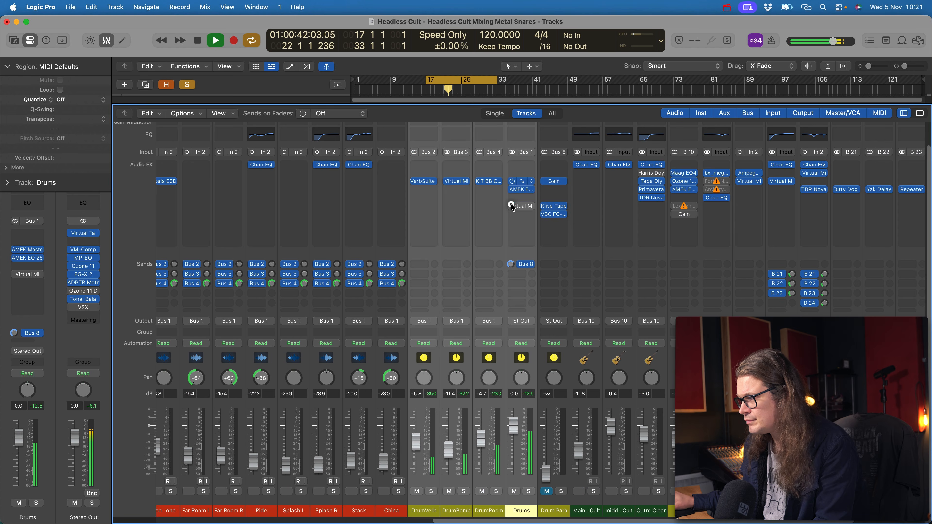
pyautogui.hscroll(-10, 488, 275)
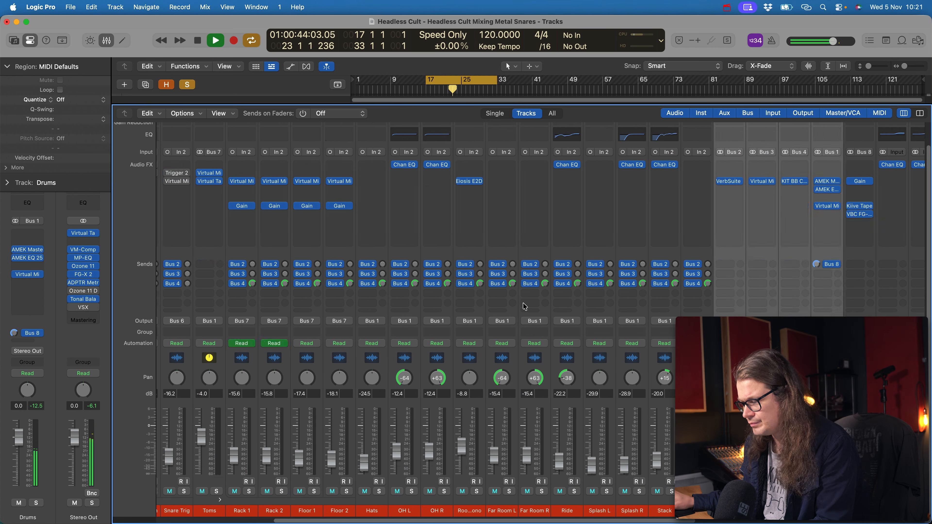
pyautogui.press('space')
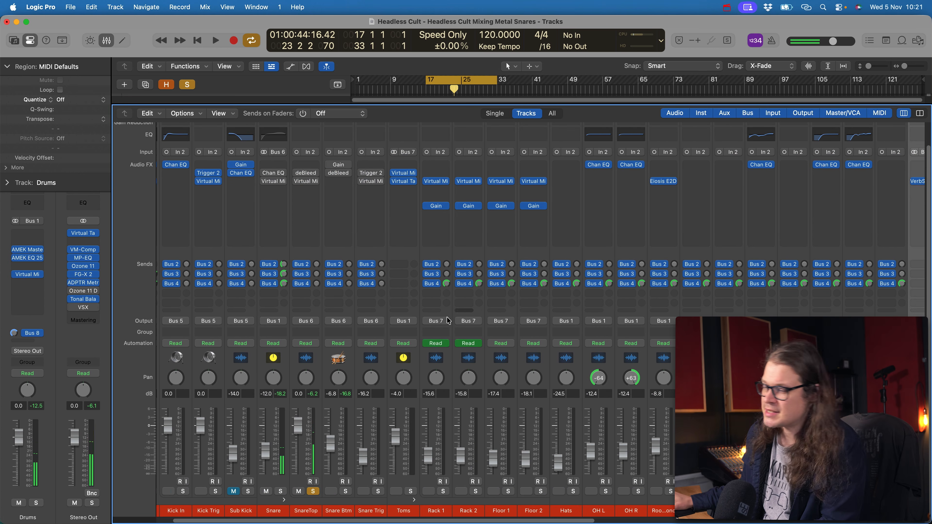
# Compare SnareTop with its deBleed plug-in on and off during playback, leaving deBleed enabled and its window closed.
pyautogui.hscroll(-2, 367, 440)
pyautogui.click(308, 510)
pyautogui.click(326, 510)
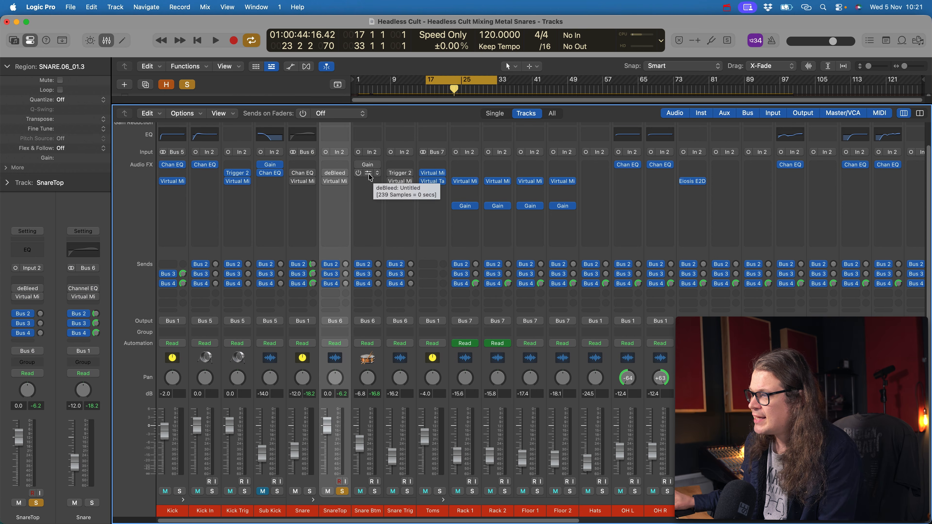
pyautogui.click(335, 172)
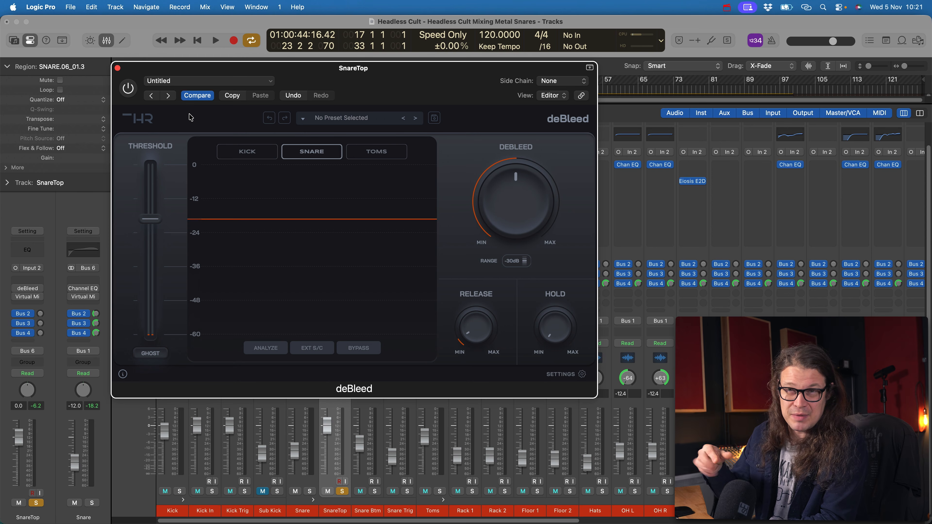
pyautogui.press('space')
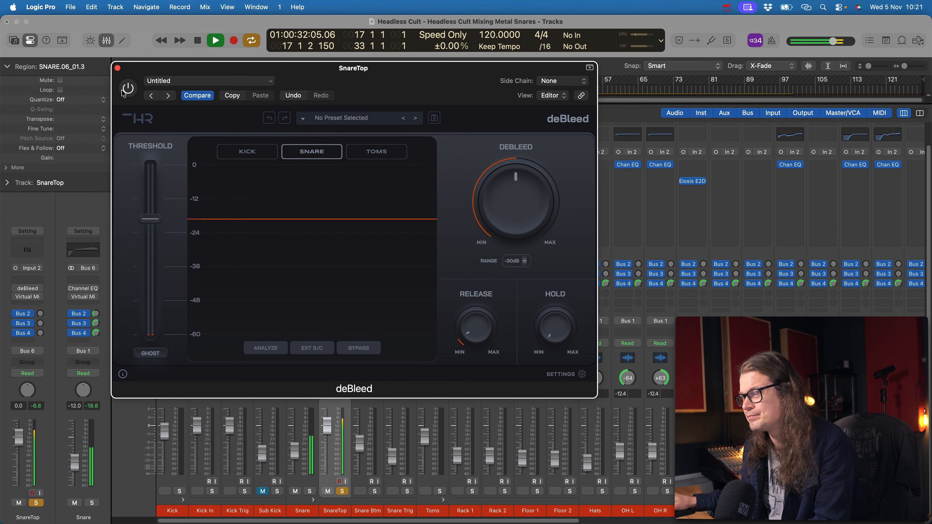
pyautogui.click(128, 88)
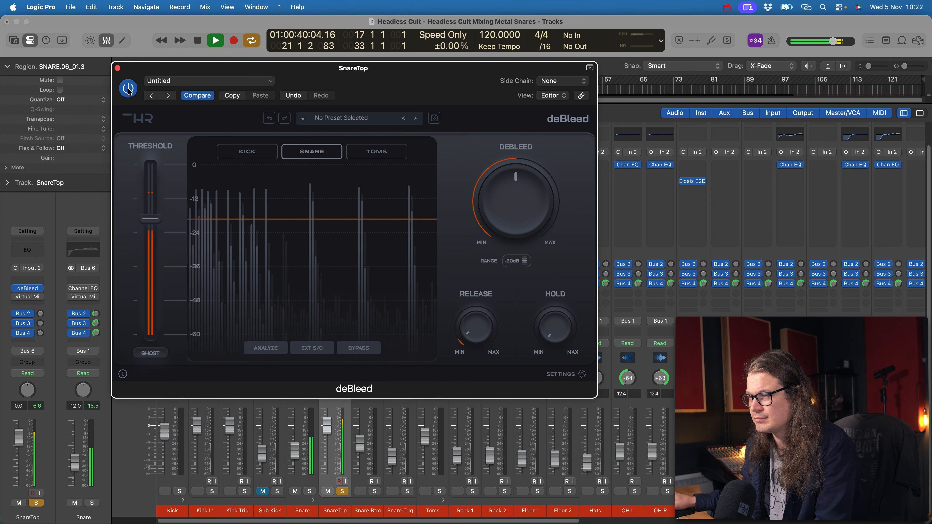
pyautogui.click(128, 88)
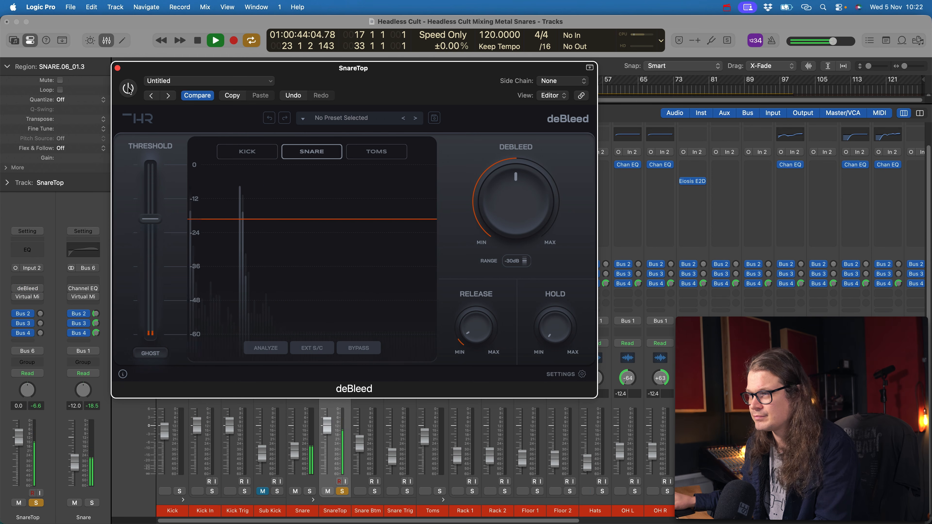
pyautogui.click(128, 88)
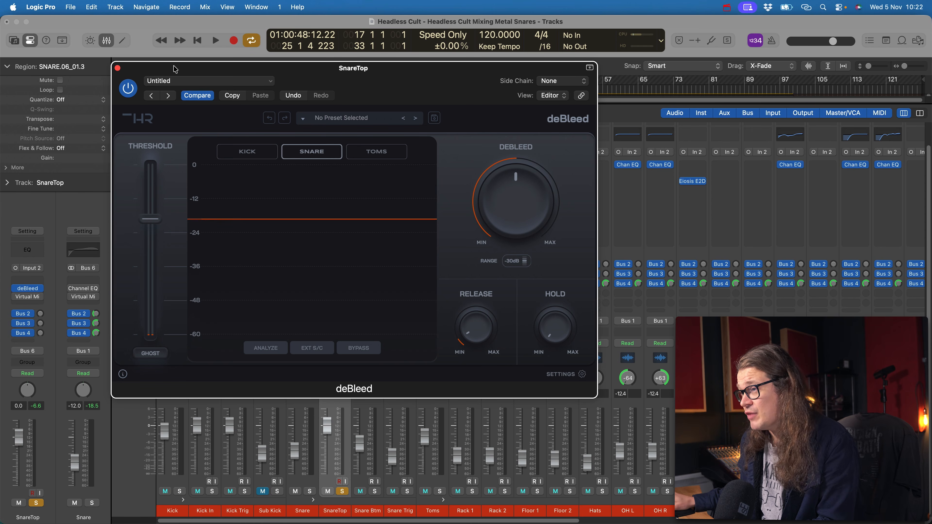
pyautogui.click(117, 69)
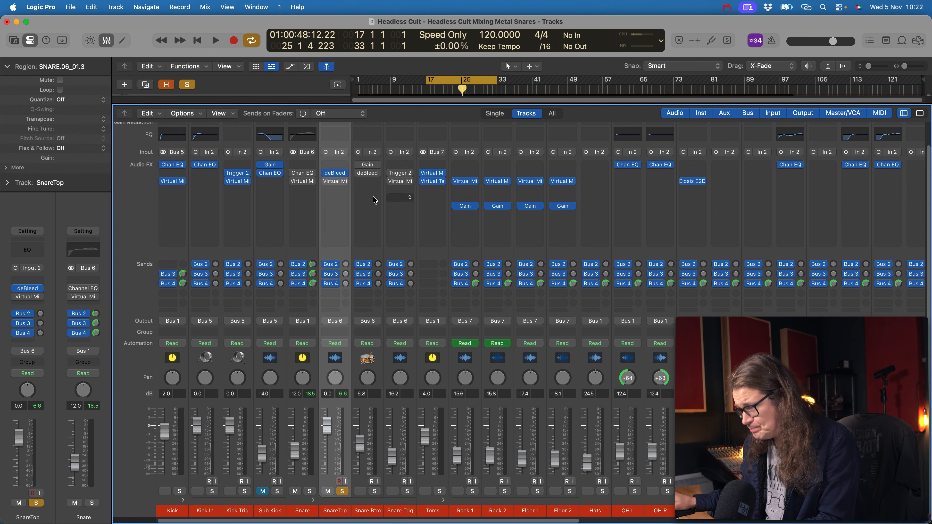
# Bring up Virtual Mix Rack on SnareTop and enable it during playback.
pyautogui.click(337, 182)
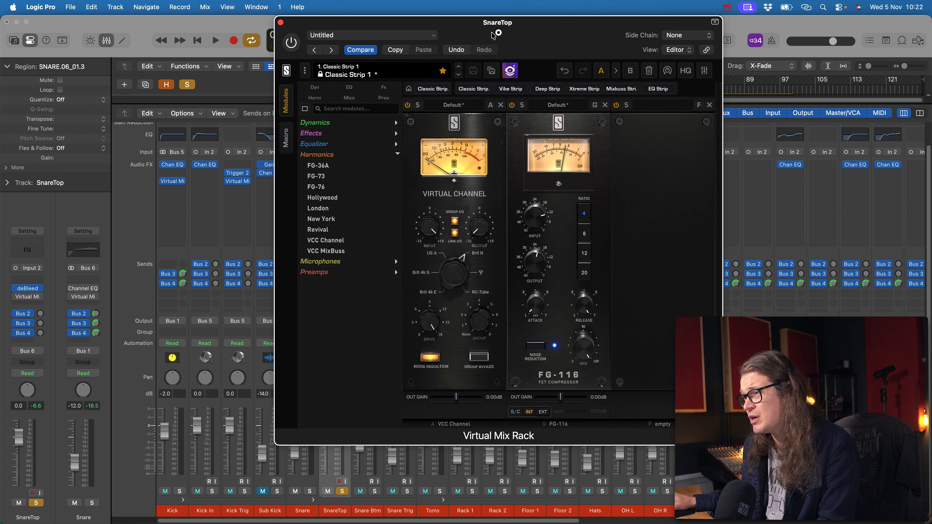
pyautogui.moveTo(494, 35); pyautogui.dragTo(338, 27)
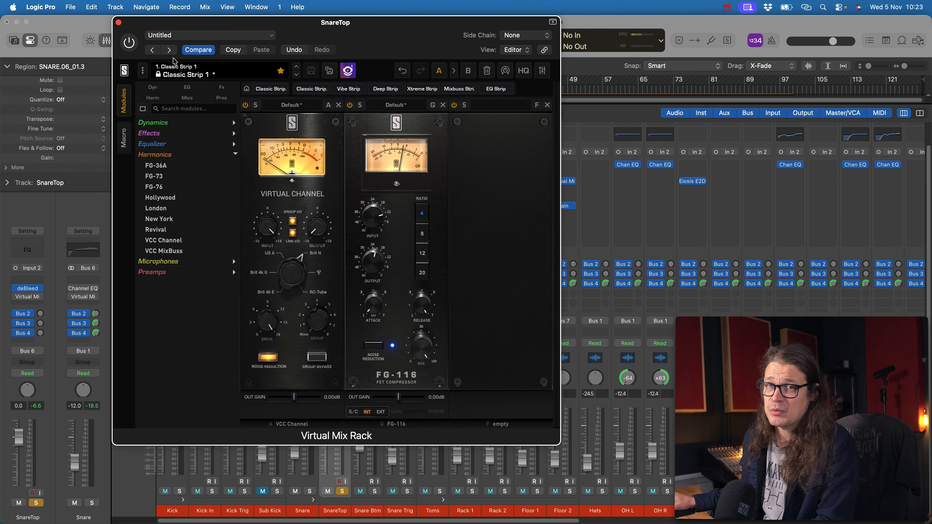
pyautogui.press('space')
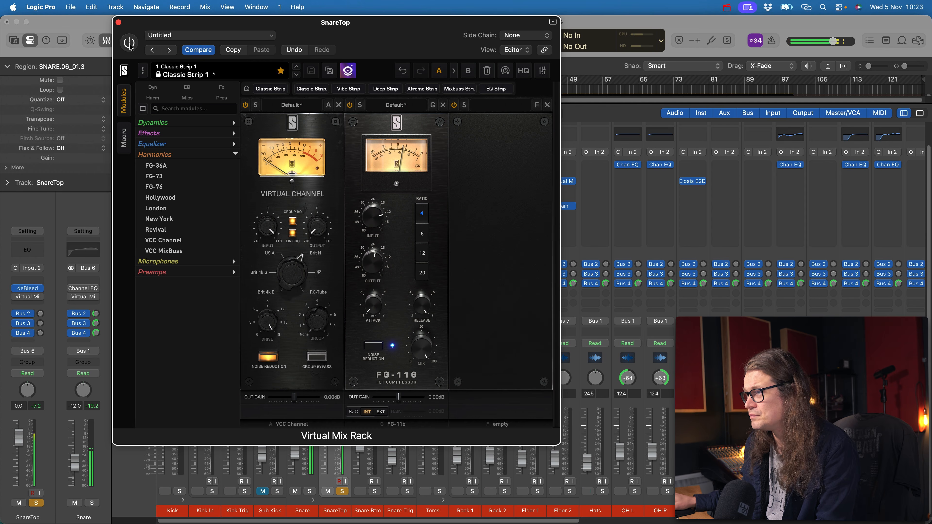
pyautogui.click(130, 43)
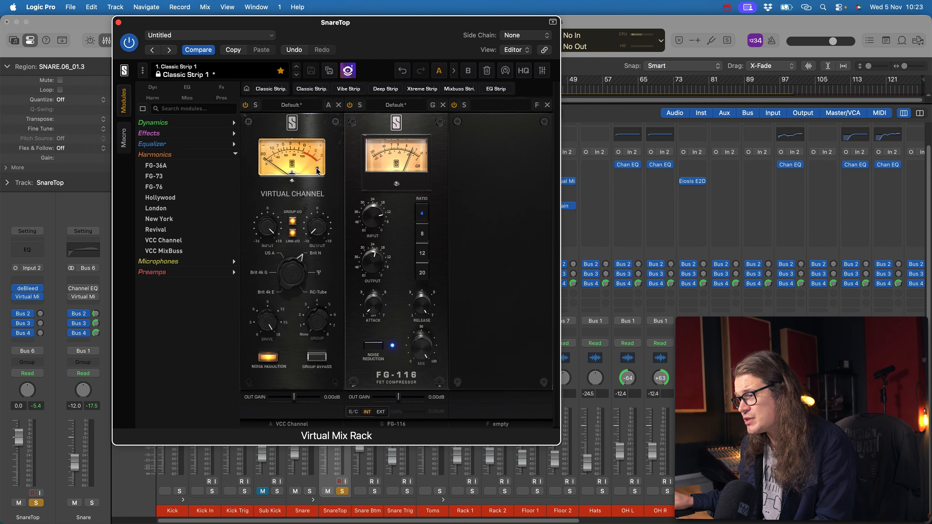
# Compare SnareTop with the FG-116 compressor and Virtual Channel modules bypassed and active, leaving both active and the plug-in window closed.
pyautogui.moveTo(267, 330); pyautogui.dragTo(270, 320)
pyautogui.moveTo(269, 238); pyautogui.dragTo(270, 229)
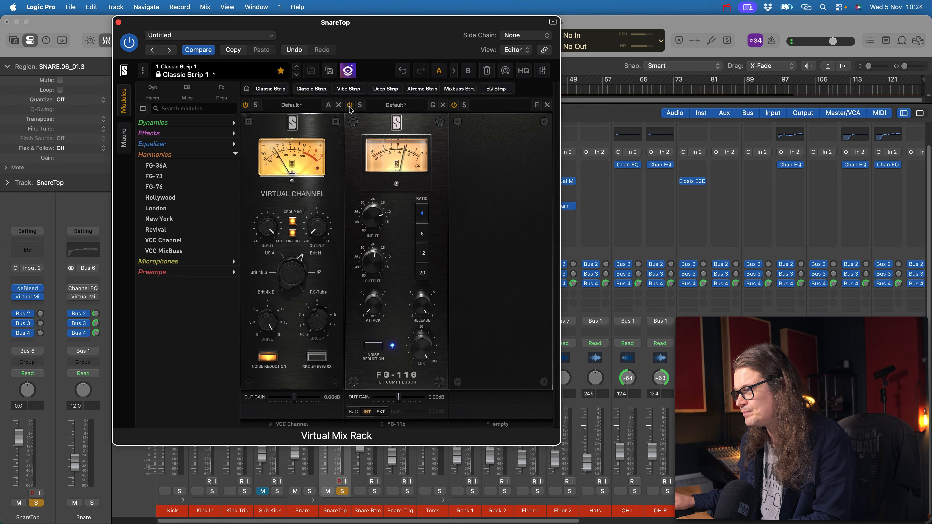
pyautogui.click(350, 105)
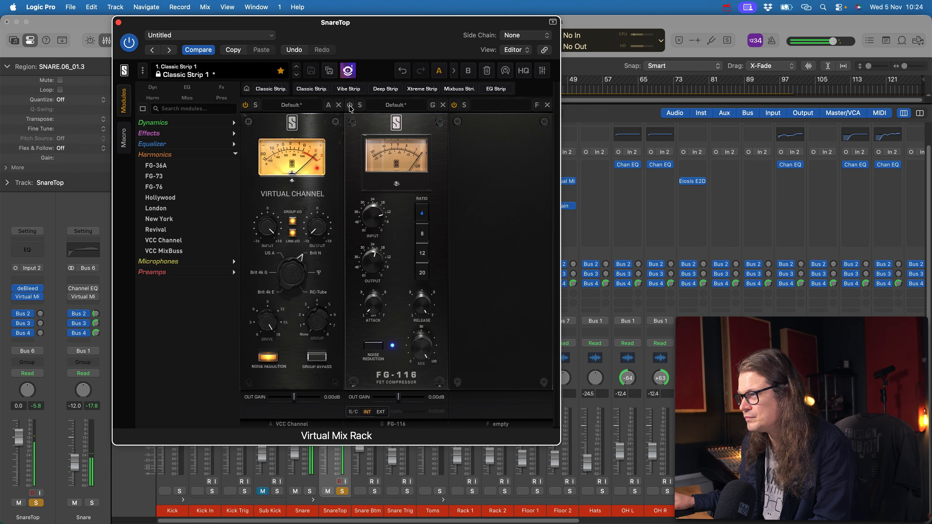
pyautogui.click(245, 106)
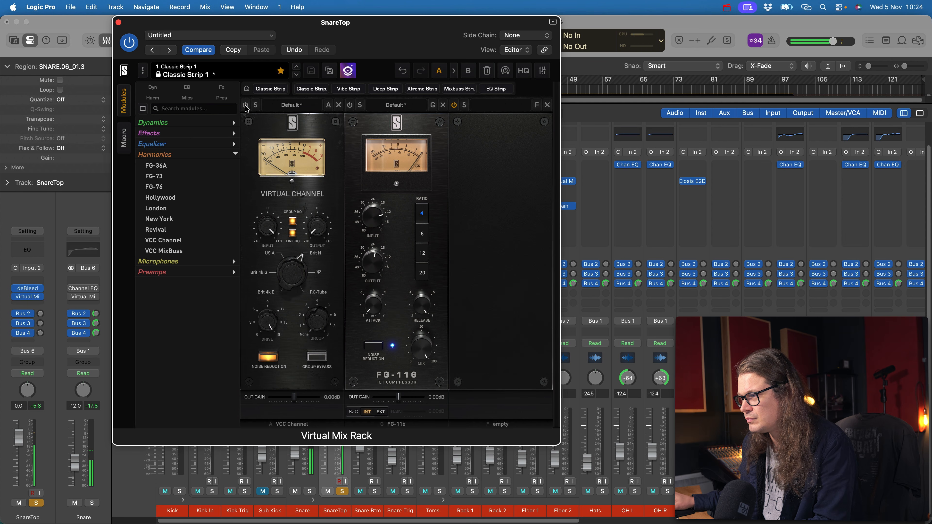
pyautogui.click(245, 106)
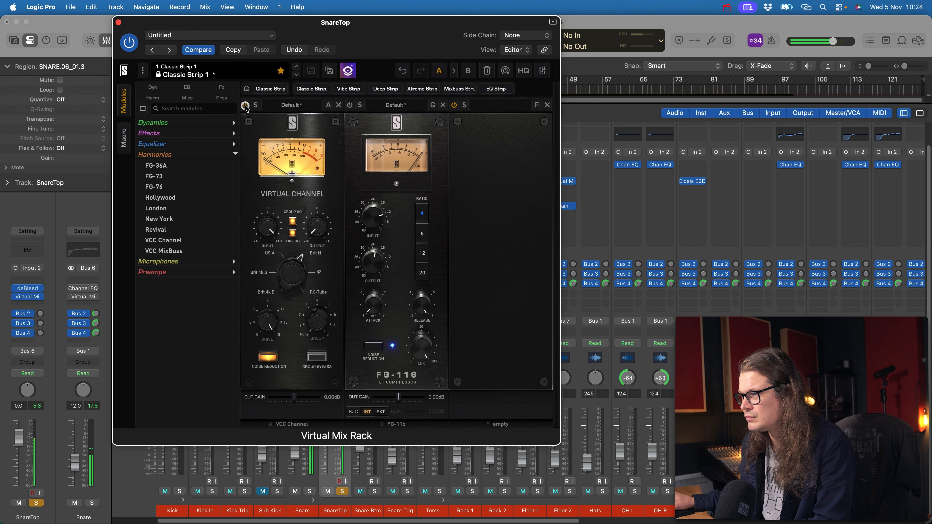
pyautogui.click(349, 106)
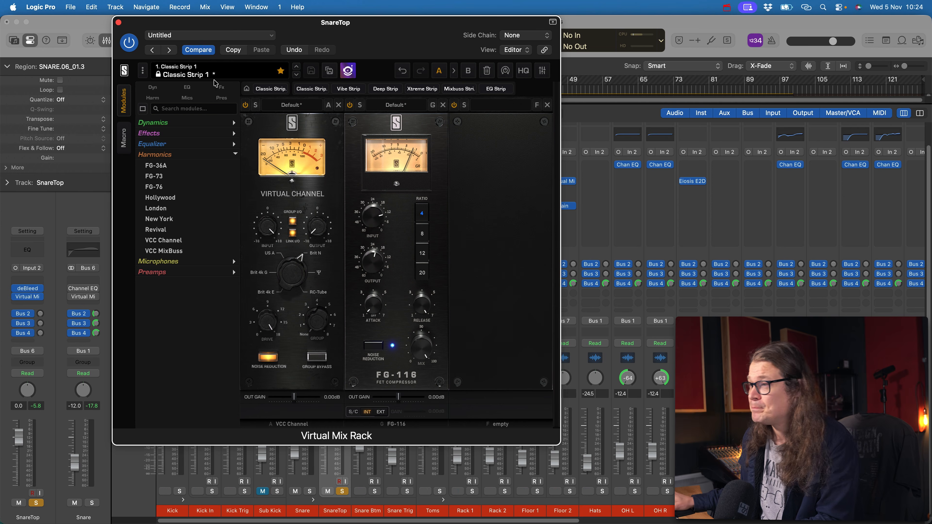
pyautogui.click(119, 22)
# Solo Snare Btm together with SnareTop and enable the Gain plug-in on Snare Btm.
pyautogui.click(373, 491)
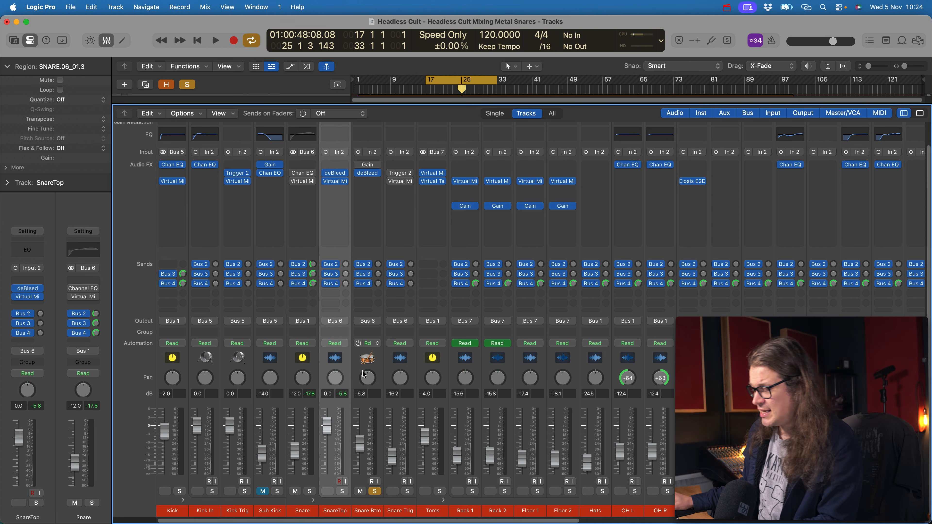
pyautogui.click(342, 491)
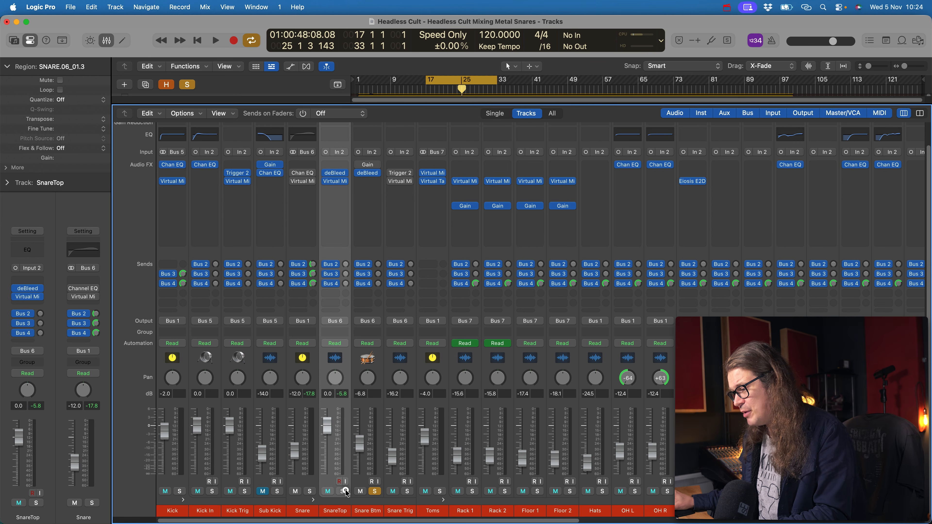
pyautogui.click(368, 166)
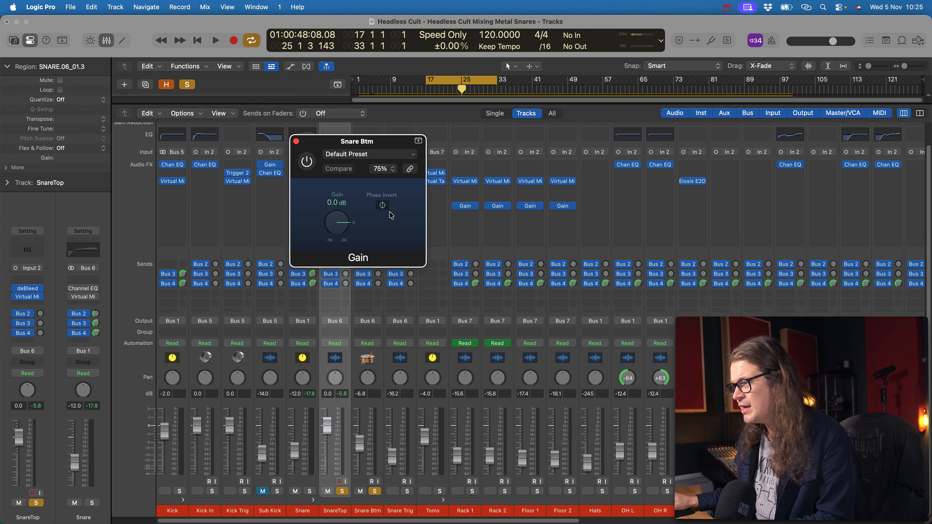
pyautogui.click(308, 163)
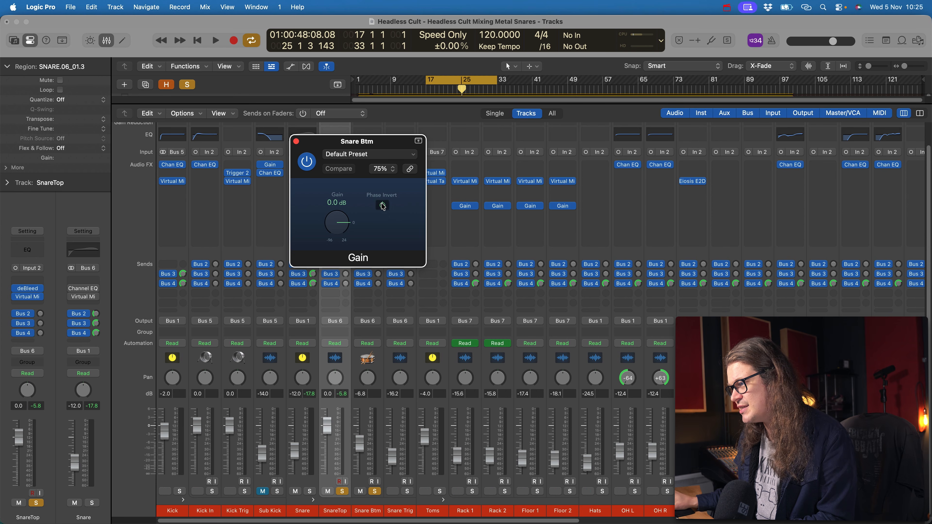
# Compare the combined snare mics with Phase Invert off and on in Snare Btm's Gain plug-in, leaving it on.
pyautogui.click(382, 206)
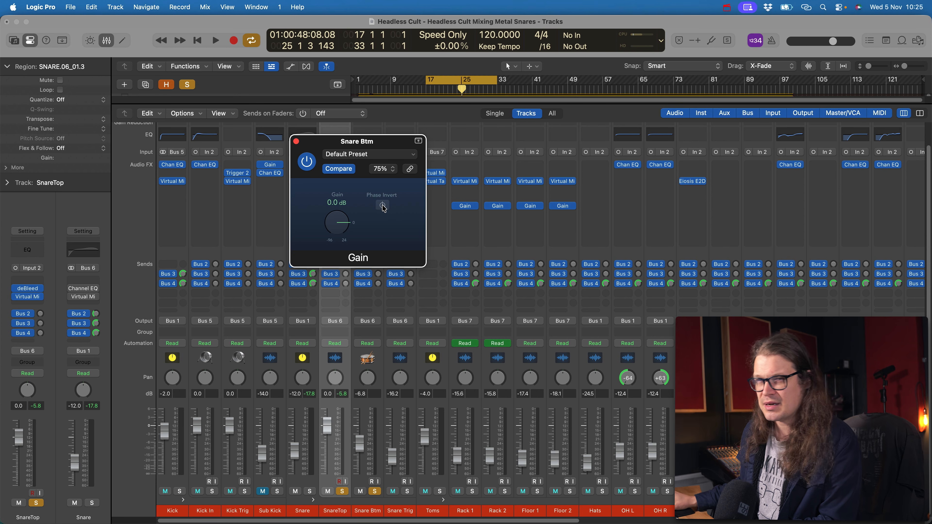
pyautogui.press('space')
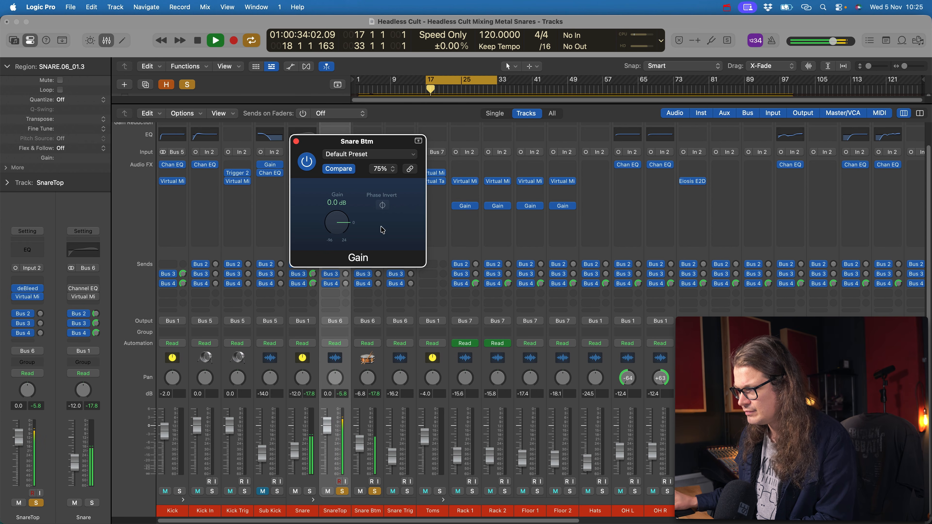
pyautogui.click(384, 206)
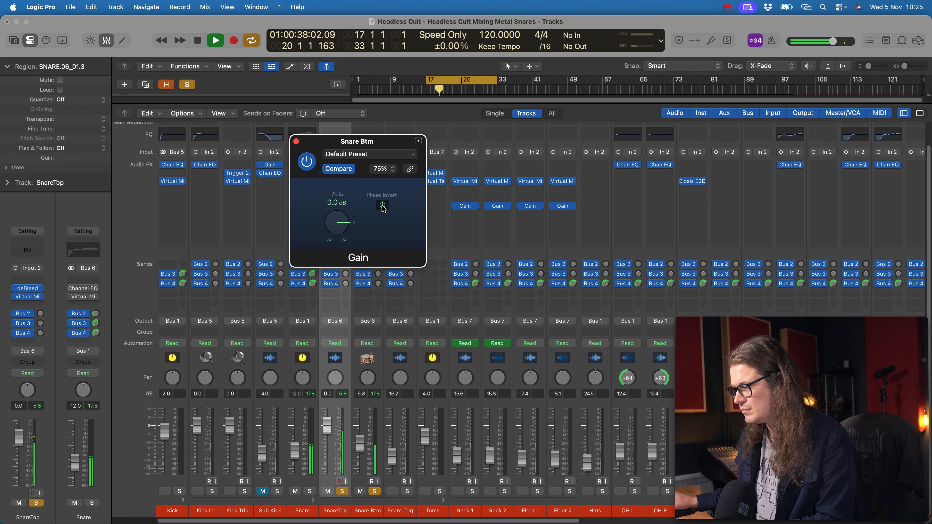
pyautogui.click(383, 206)
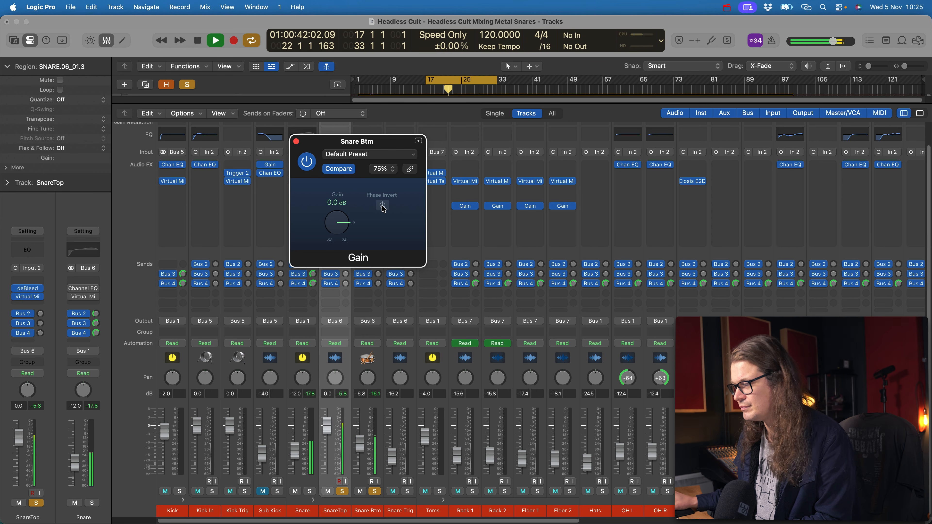
pyautogui.click(383, 206)
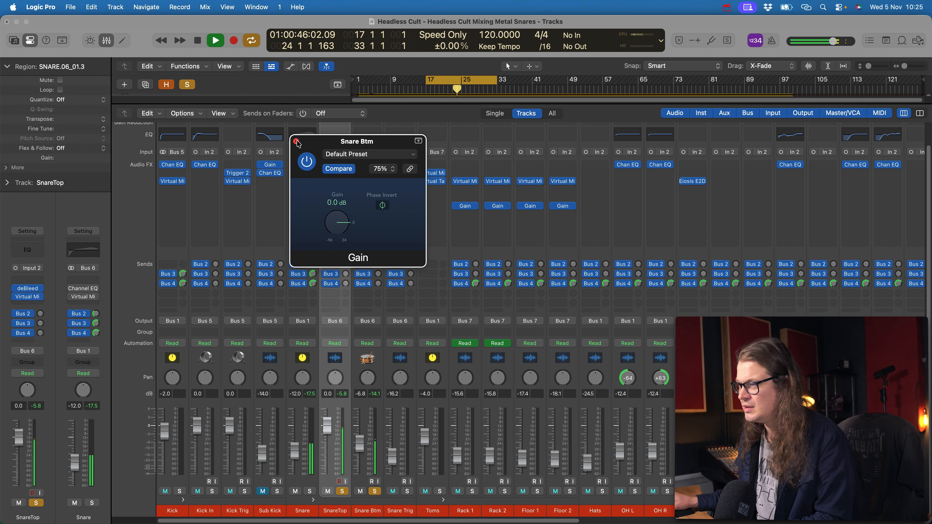
# Stop playback and compare the SnareTop and Snare Btm waveforms at SnareTop's first peak of the snare hit starting bar 17.
pyautogui.click(297, 141)
pyautogui.press('x')
pyautogui.press('space')
pyautogui.scroll(5, 426, 187)
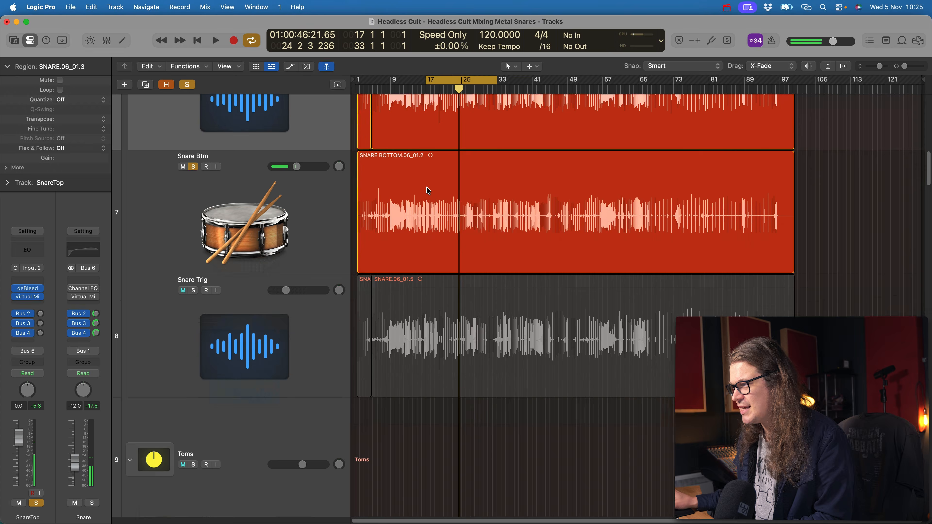
pyautogui.scroll(10, 429, 190)
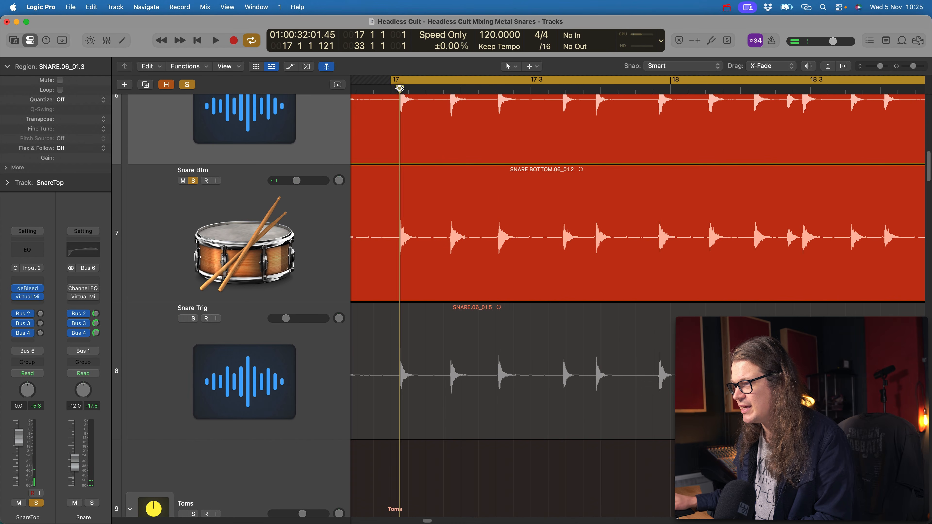
pyautogui.click(400, 89)
pyautogui.scroll(10, 422, 158)
pyautogui.scroll(6, 423, 158)
pyautogui.scroll(3, 493, 147)
pyautogui.scroll(4, 495, 157)
pyautogui.click(458, 89)
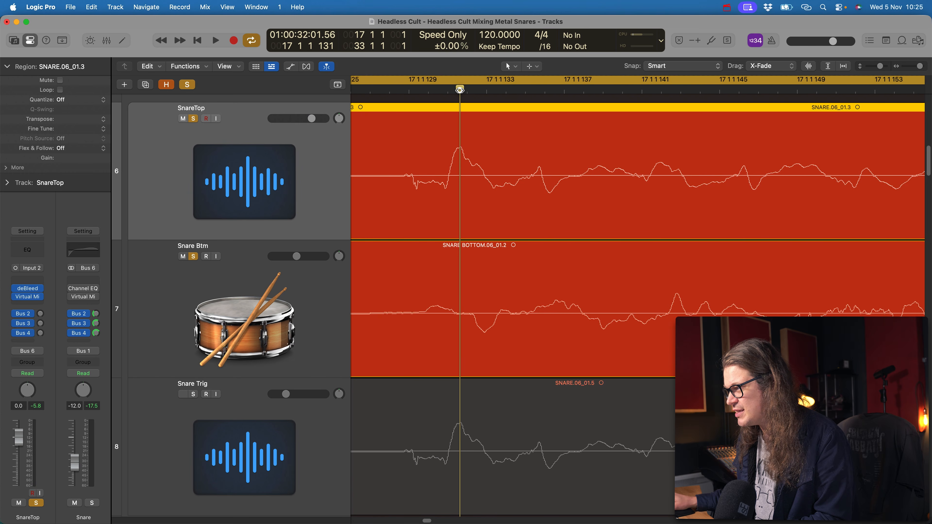
pyautogui.click(460, 90)
pyautogui.click(461, 89)
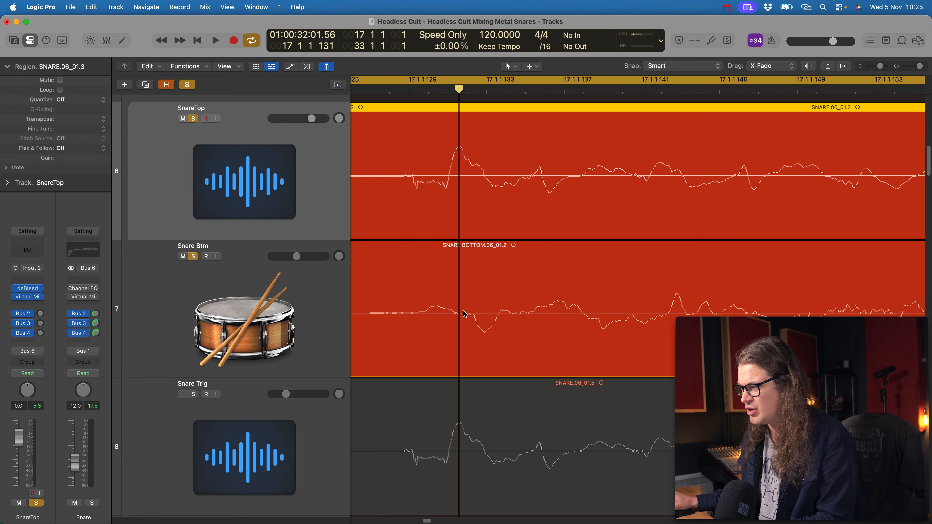
# Move the playhead to SnareTop's following trough in the same hit and compare it with the Snare Btm waveform.
pyautogui.moveTo(460, 89); pyautogui.dragTo(549, 93)
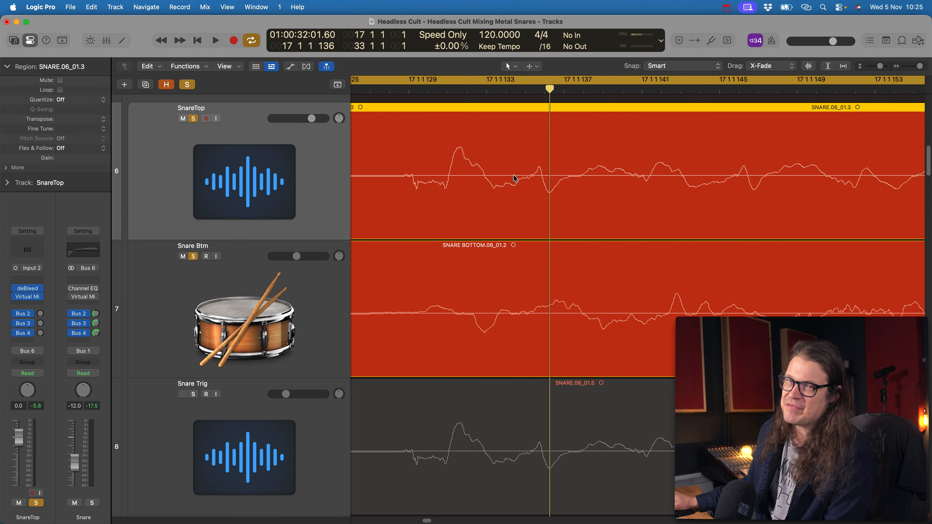
pyautogui.scroll(-10, 515, 178)
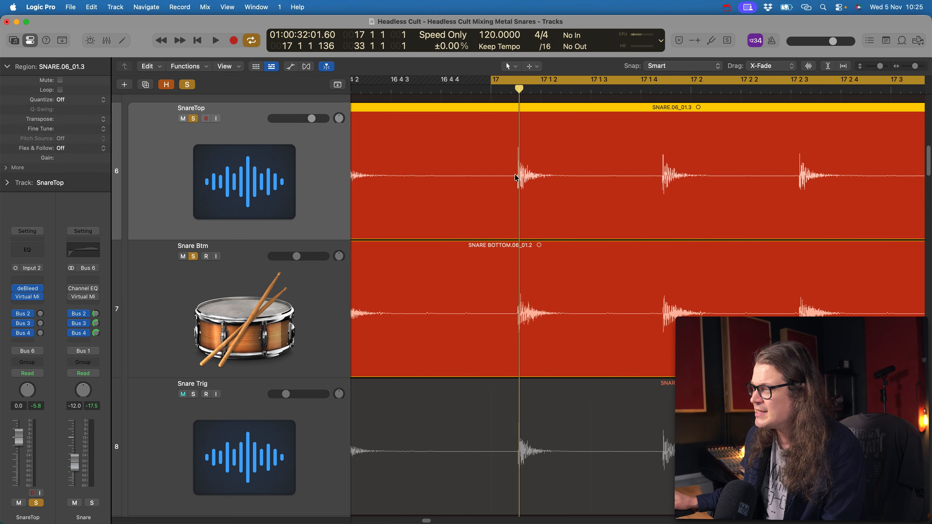
pyautogui.scroll(-5, 517, 178)
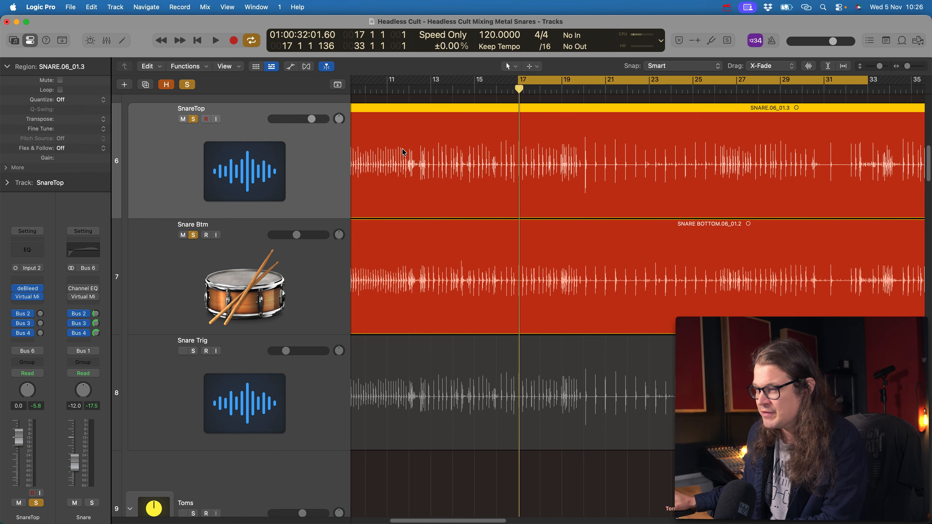
# Return to the mixer, keep only Snare Btm soloed, and play it with its deBleed plug-in open and bypassed.
pyautogui.press('x')
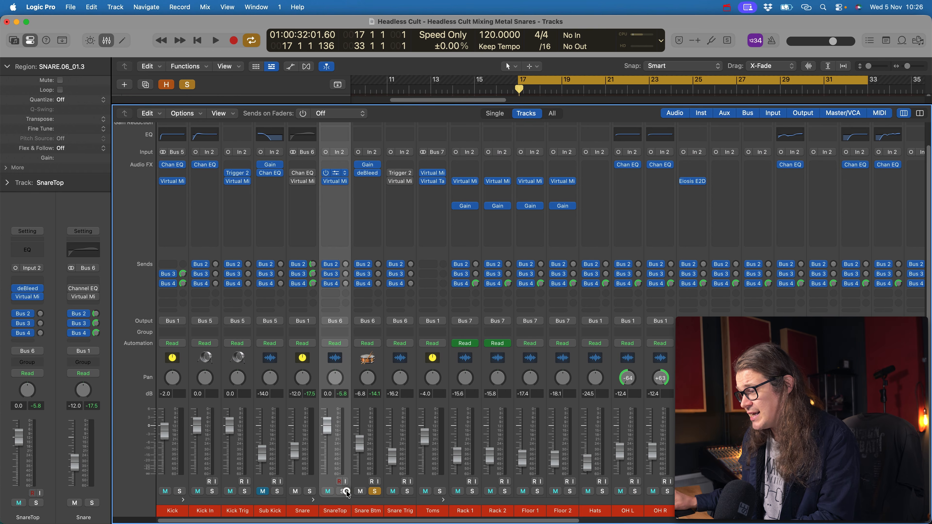
pyautogui.click(367, 173)
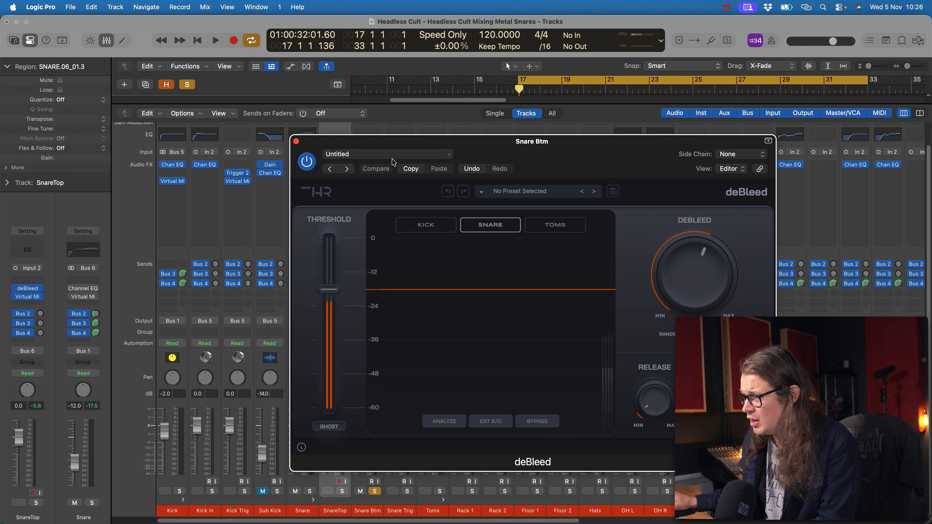
pyautogui.moveTo(486, 148); pyautogui.dragTo(308, 88)
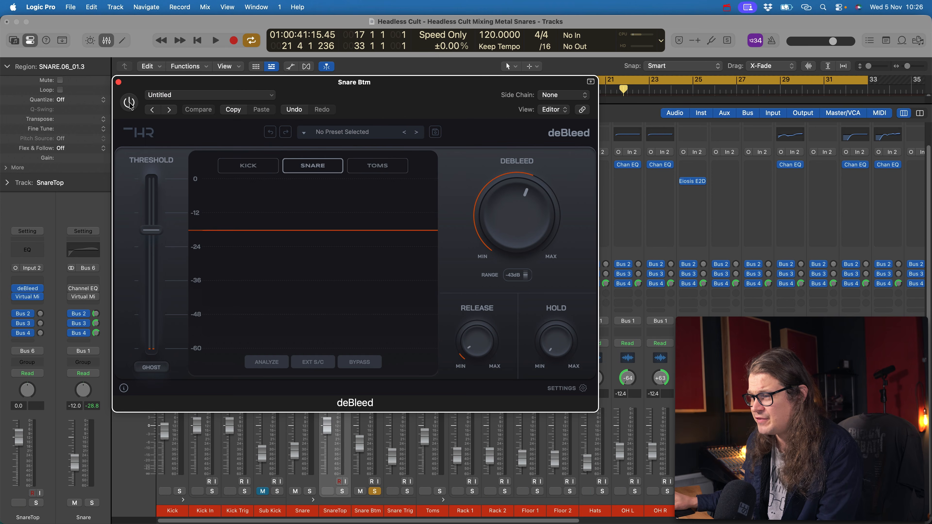
pyautogui.press('space')
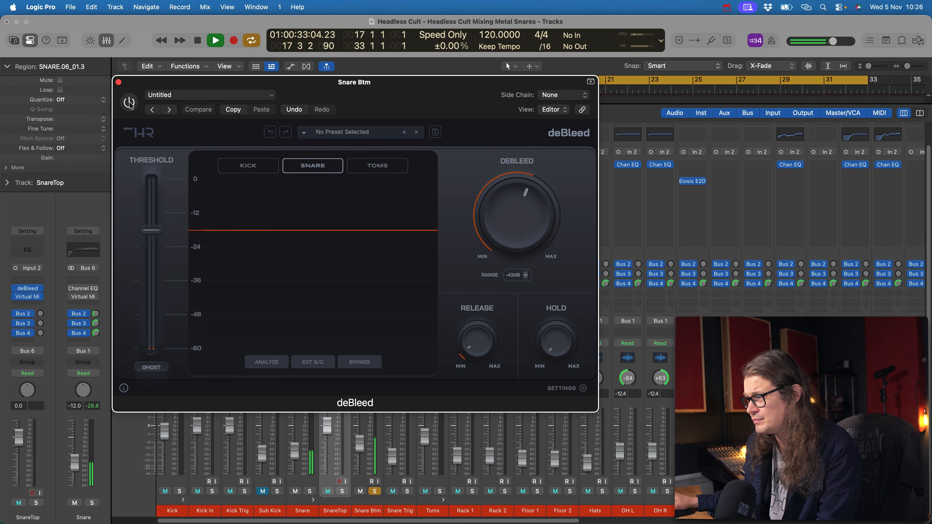
# Compare Snare Btm with deBleed on and off, leaving it on with playback stopped and the plug-in window closed.
pyautogui.click(130, 103)
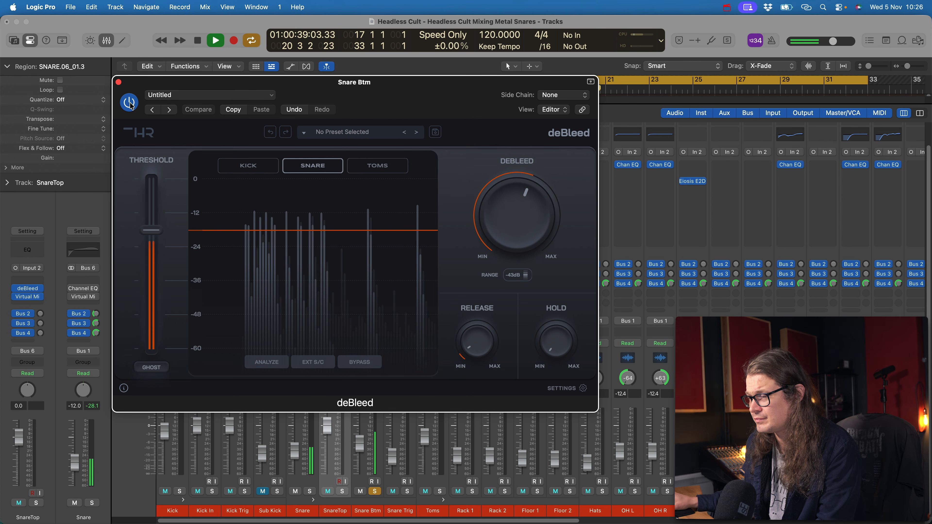
pyautogui.click(130, 103)
pyautogui.click(130, 104)
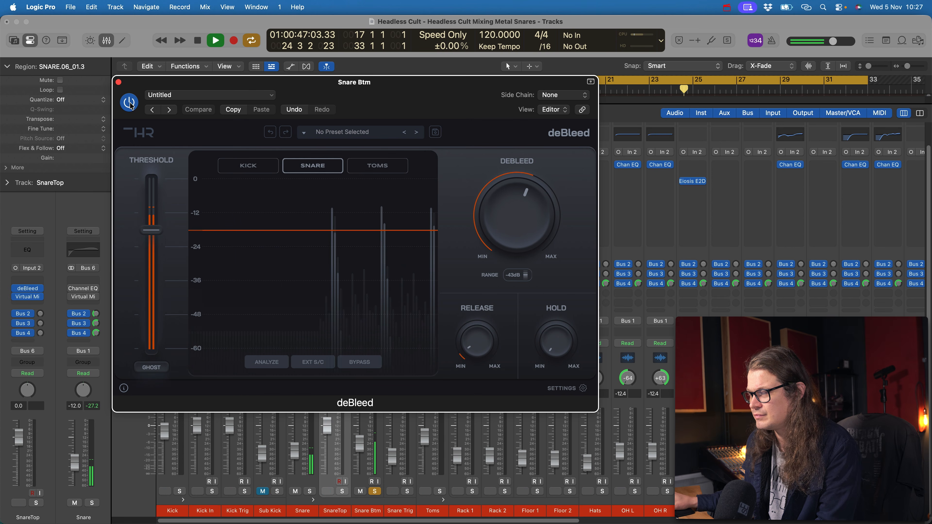
pyautogui.press('space')
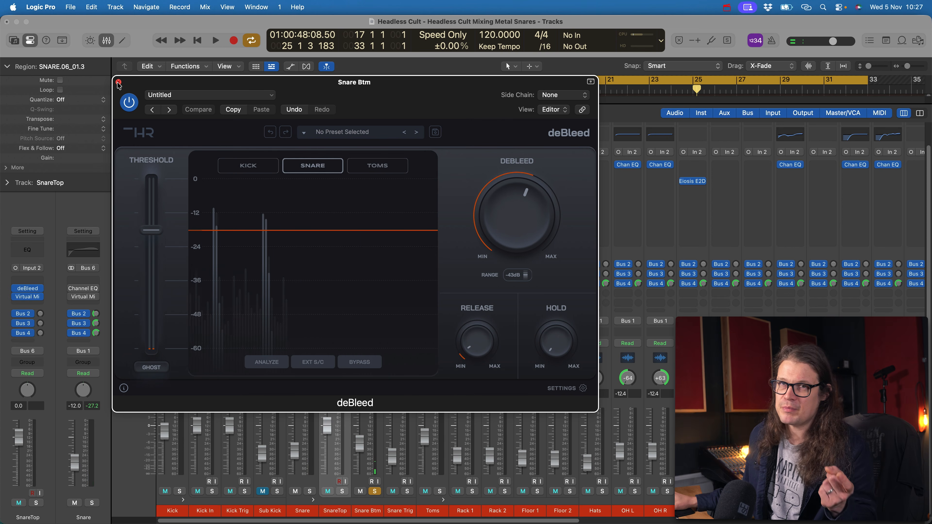
pyautogui.click(119, 85)
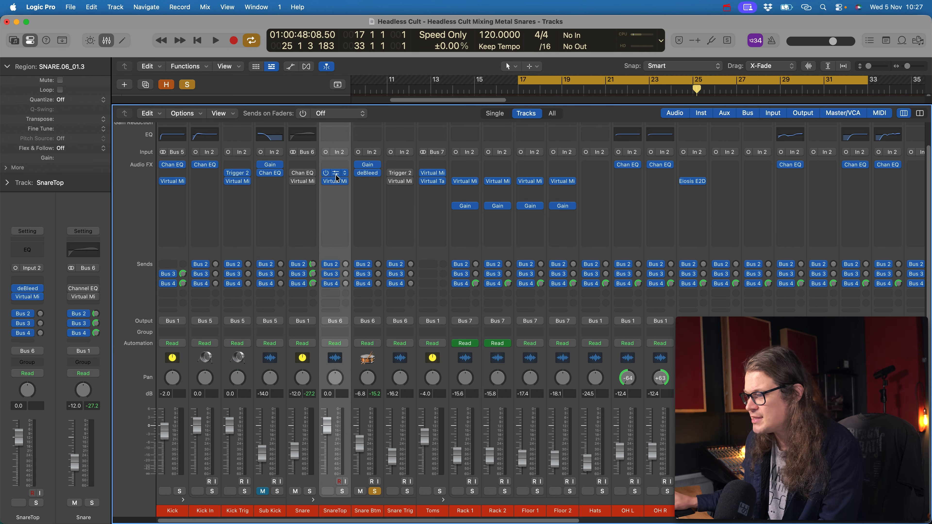
# Insert a mono Compressor after deBleed on Snare Btm and choose the Studio FET model.
pyautogui.click(366, 181)
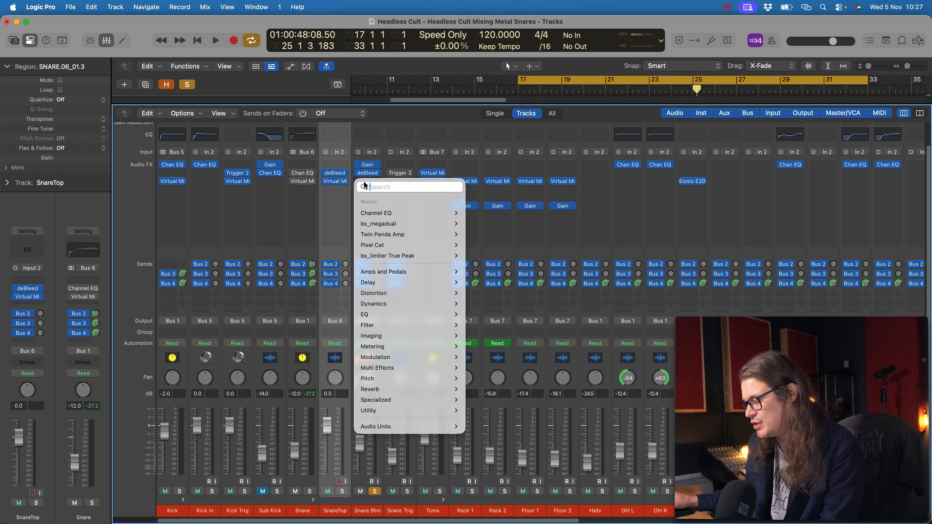
pyautogui.write('compres')
pyautogui.moveTo(400, 206)
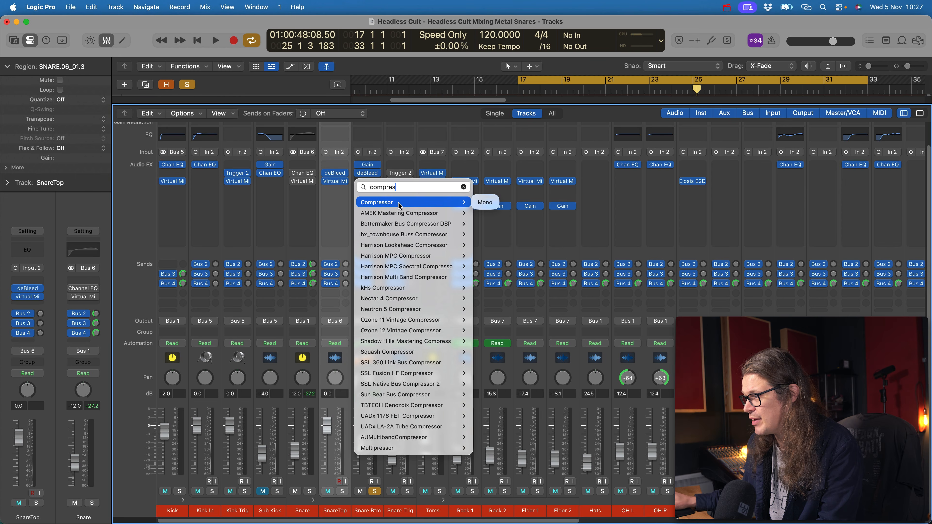
pyautogui.click(483, 202)
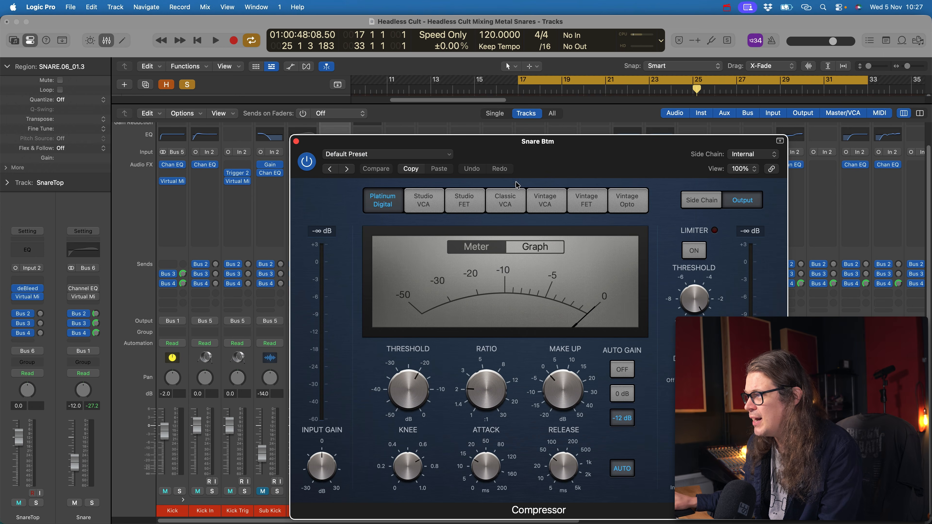
pyautogui.moveTo(556, 165); pyautogui.dragTo(366, 62)
pyautogui.click(523, 155)
pyautogui.click(340, 101)
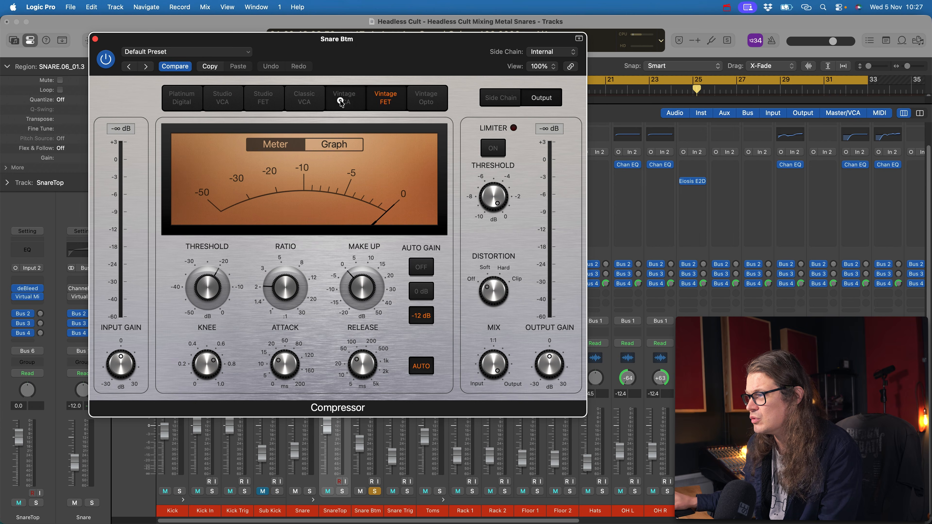
pyautogui.click(304, 98)
pyautogui.click(264, 98)
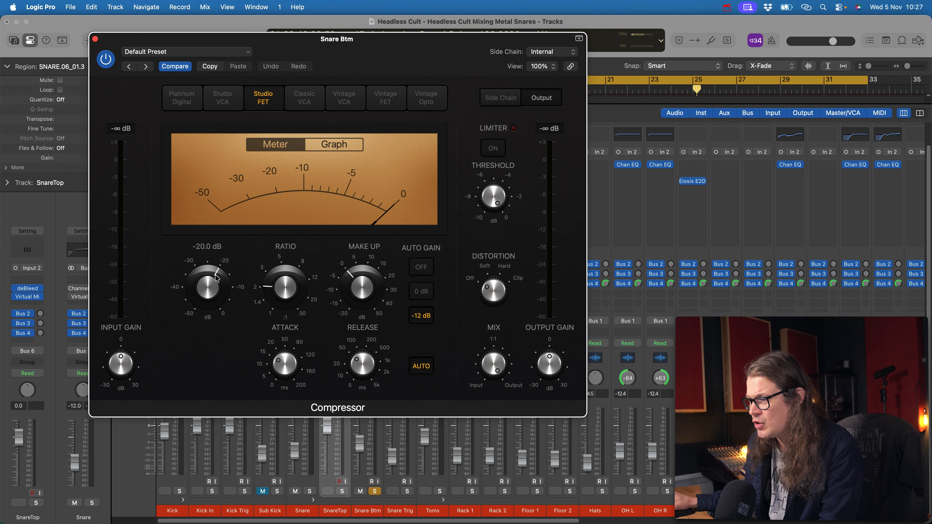
# Set the Compressor's ratio to 3.9:1, Auto Gain to off and attack to 0.0 ms, and turn the release down to its shortest setting.
pyautogui.moveTo(287, 263); pyautogui.dragTo(287, 259)
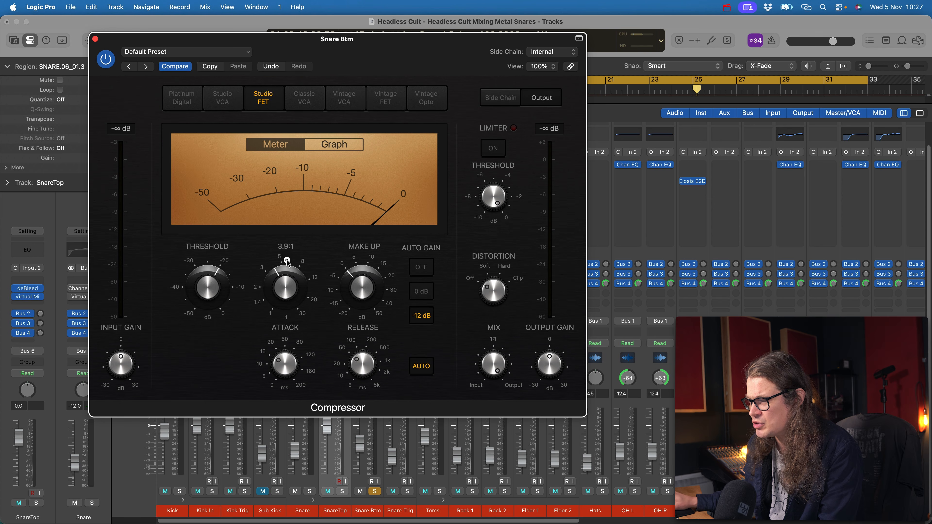
pyautogui.click(421, 267)
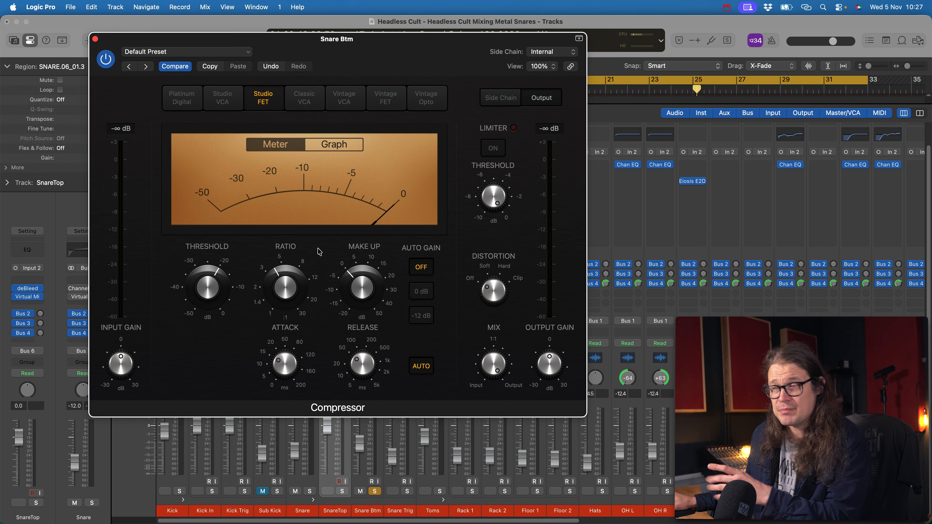
pyautogui.moveTo(300, 358); pyautogui.dragTo(293, 414)
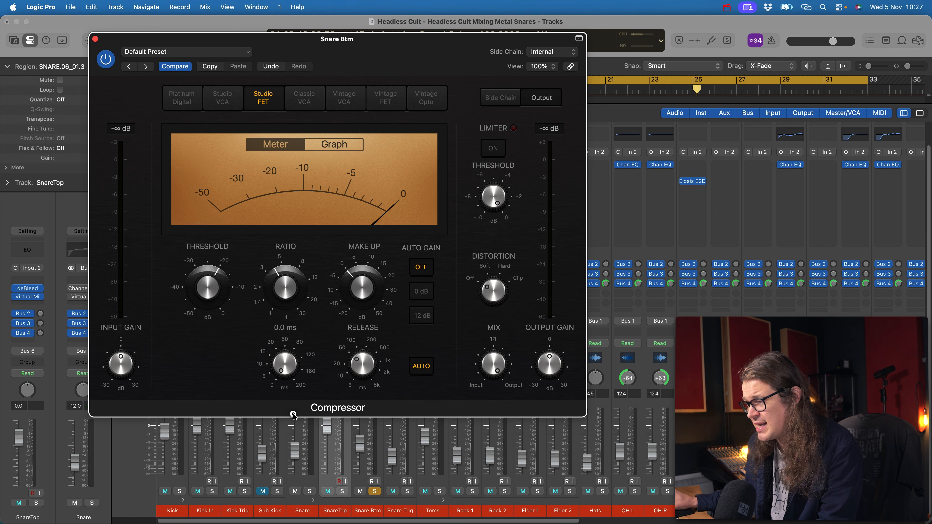
pyautogui.moveTo(349, 372); pyautogui.dragTo(362, 385)
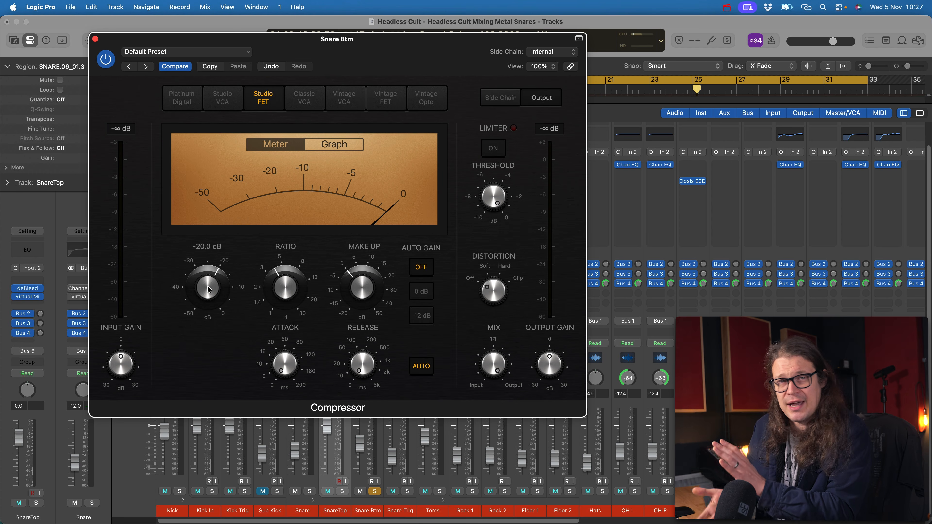
# While playing Snare Btm, lower the Compressor's threshold to -30.0 dB and raise the make-up gain.
pyautogui.press('space')
pyautogui.moveTo(208, 289); pyautogui.dragTo(213, 299)
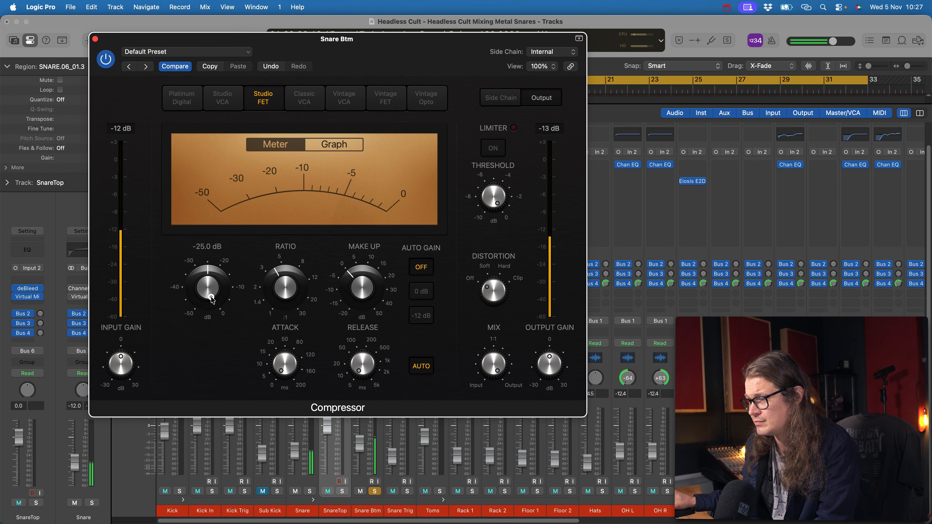
pyautogui.moveTo(352, 285); pyautogui.dragTo(354, 275)
pyautogui.moveTo(219, 286); pyautogui.dragTo(219, 290)
pyautogui.moveTo(363, 289); pyautogui.dragTo(365, 283)
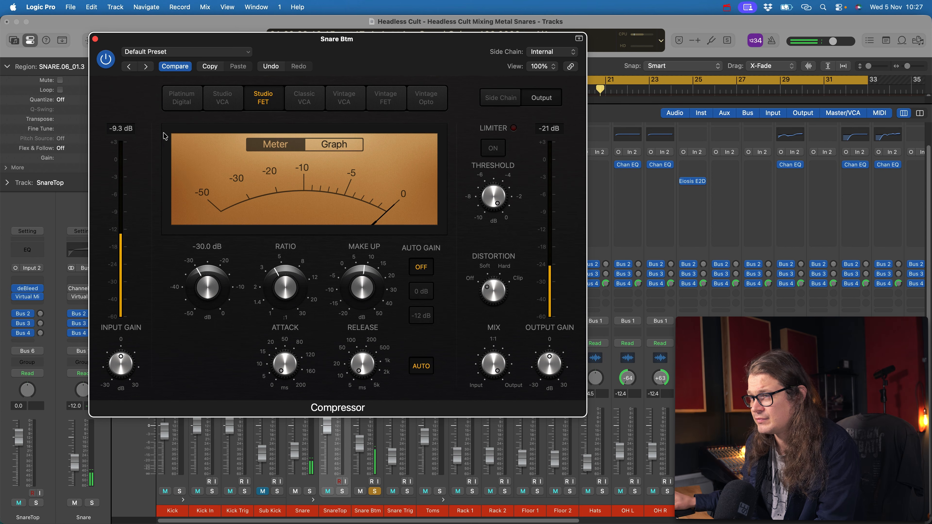
# Compare Snare Btm with the Compressor off and on, lowering the threshold and raising the make-up slightly further, and leave it on.
pyautogui.click(106, 63)
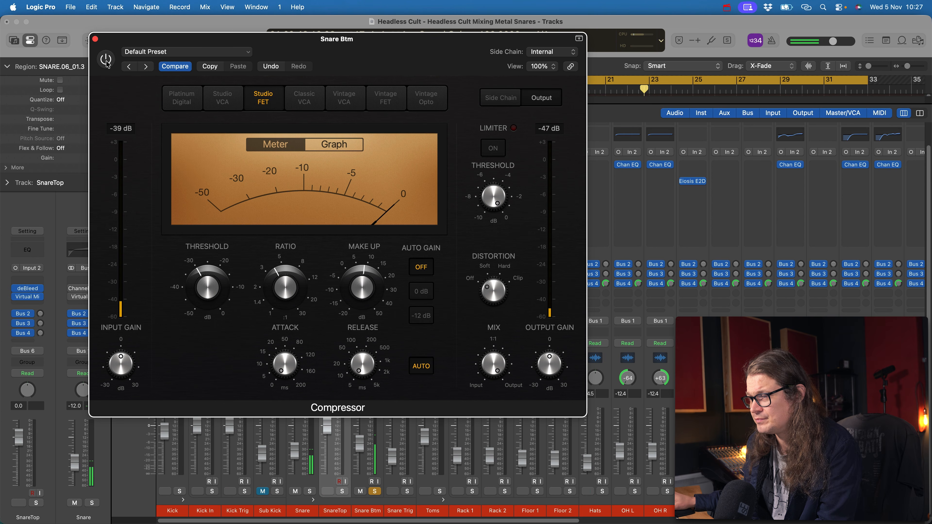
pyautogui.click(105, 62)
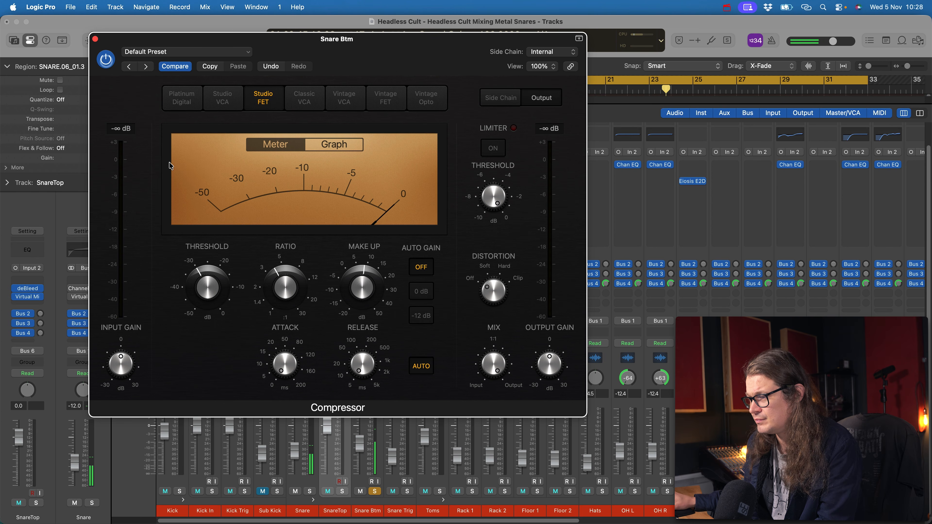
pyautogui.moveTo(220, 290)
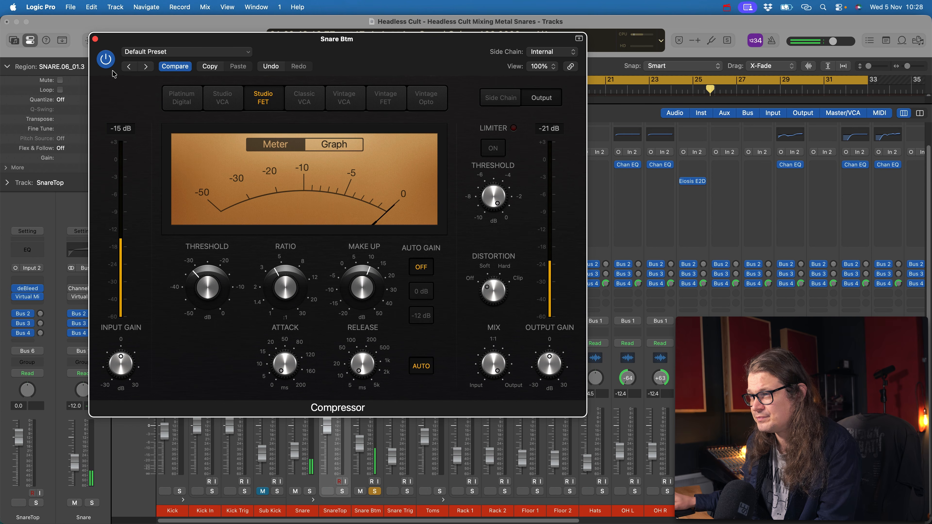
pyautogui.click(107, 62)
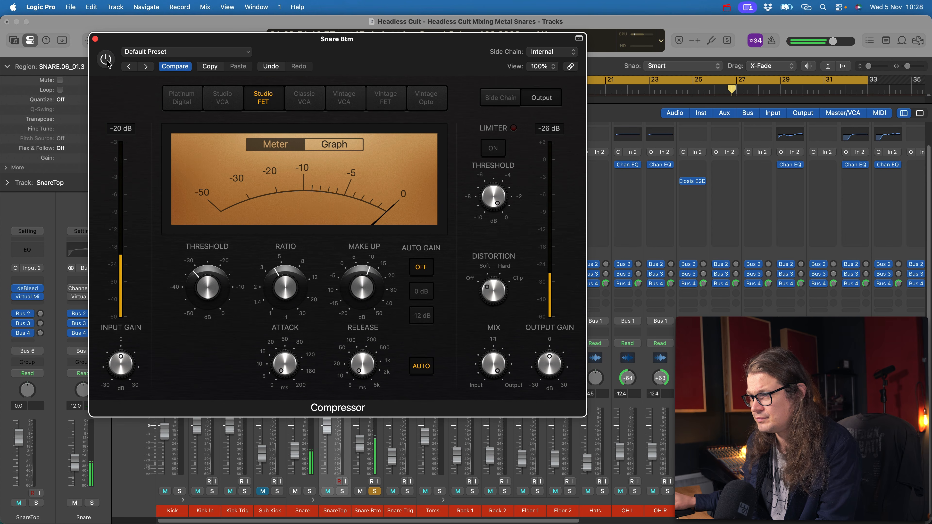
pyautogui.click(107, 62)
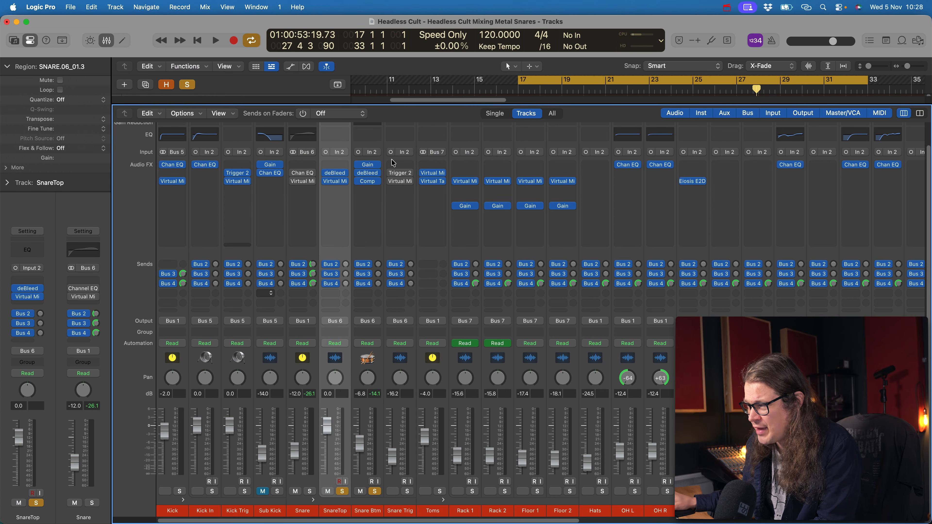
# Select the SnareTop and Snare Btm channels together and compare them with all their plug-ins bypassed and active, leaving them active.
pyautogui.keyDown('shift'); pyautogui.click(368, 510); pyautogui.keyUp('shift')
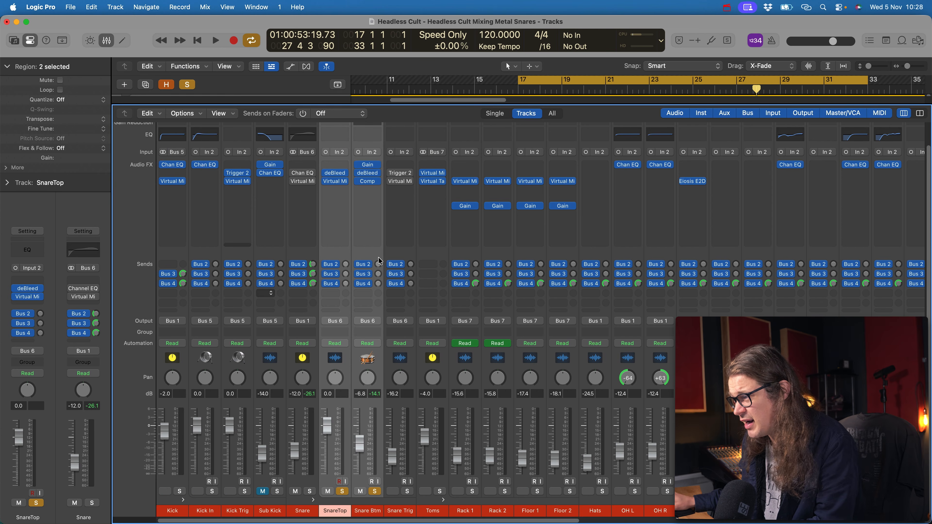
pyautogui.press('space')
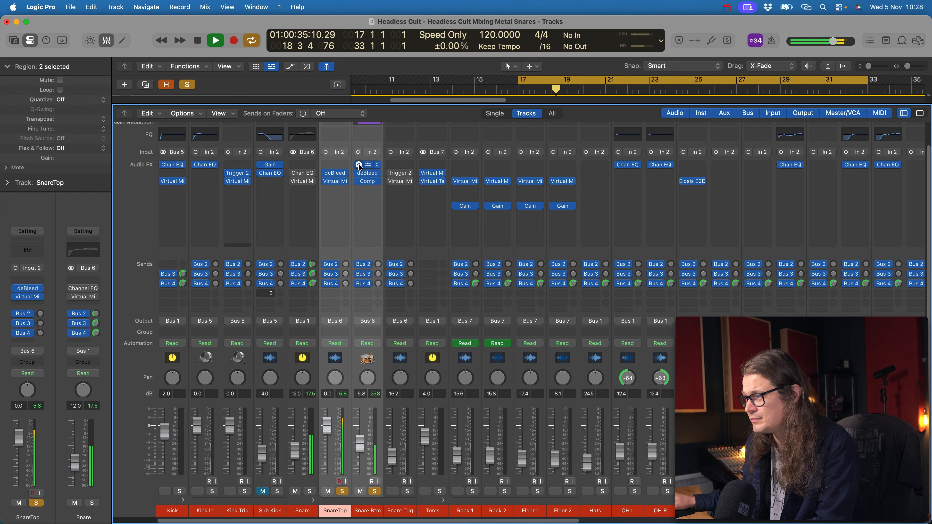
pyautogui.moveTo(359, 165); pyautogui.dragTo(359, 182)
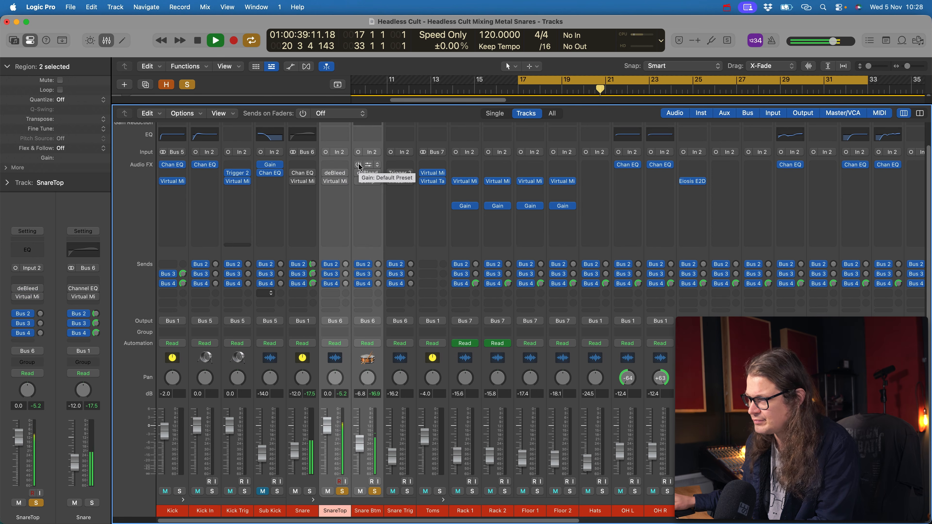
pyautogui.moveTo(358, 164); pyautogui.dragTo(356, 182)
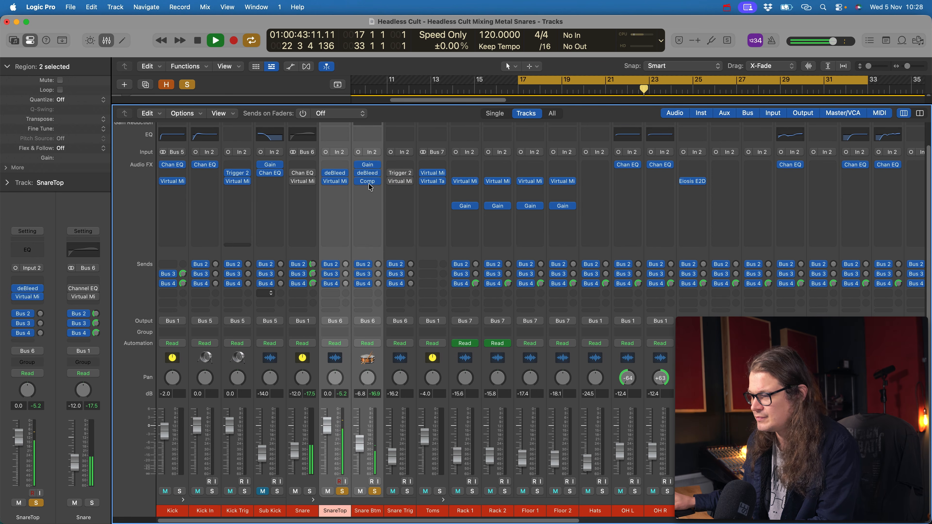
# Unsolo the snare channels and, with the full kit playing, set SnareTop to -0.1 dB, Snare Btm to -6.9 dB and Snare to -11.2 dB.
pyautogui.press('space')
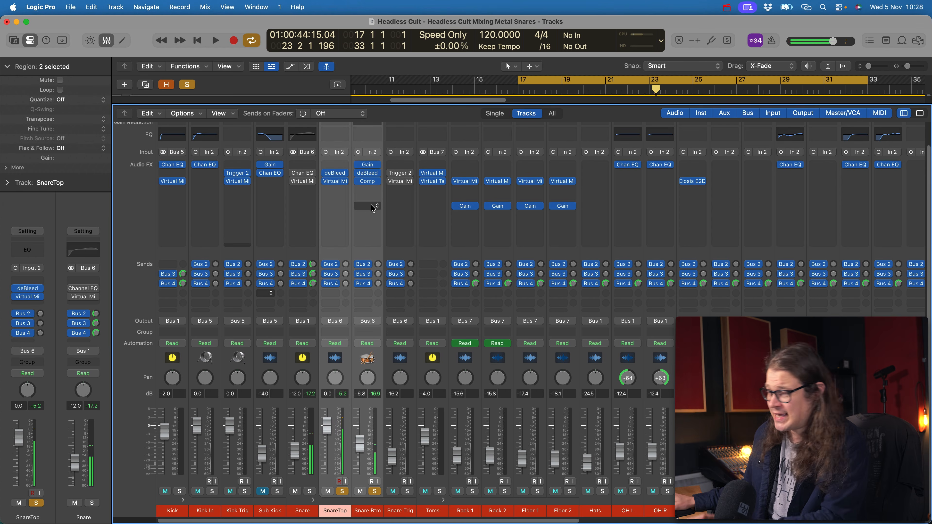
pyautogui.click(374, 491)
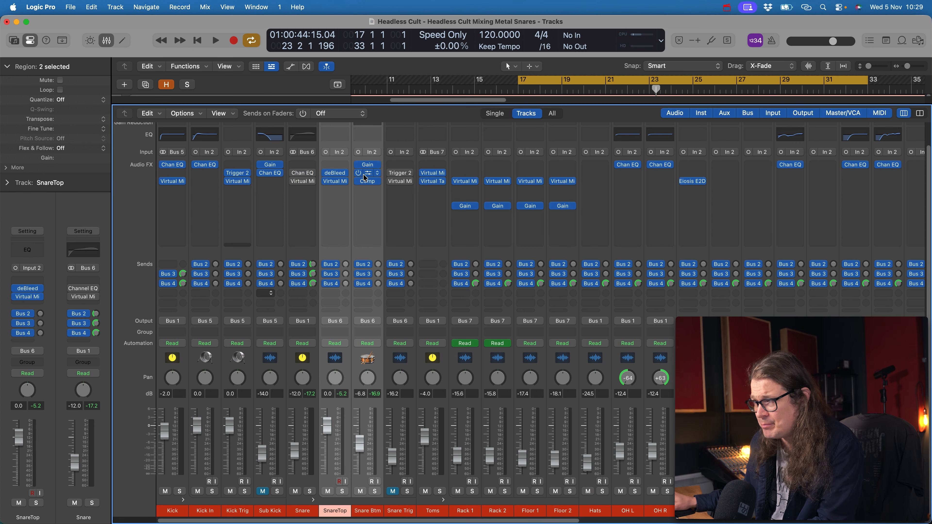
pyautogui.press('space')
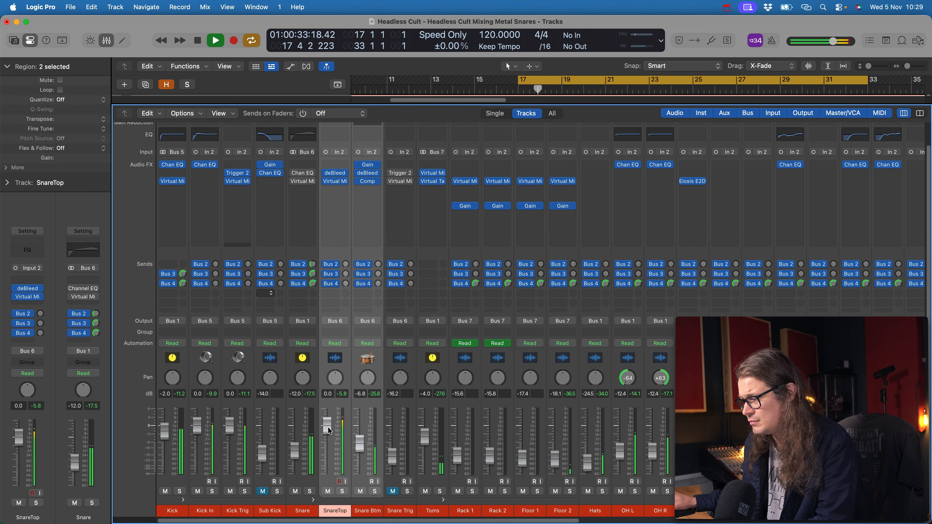
pyautogui.moveTo(360, 443); pyautogui.dragTo(328, 434)
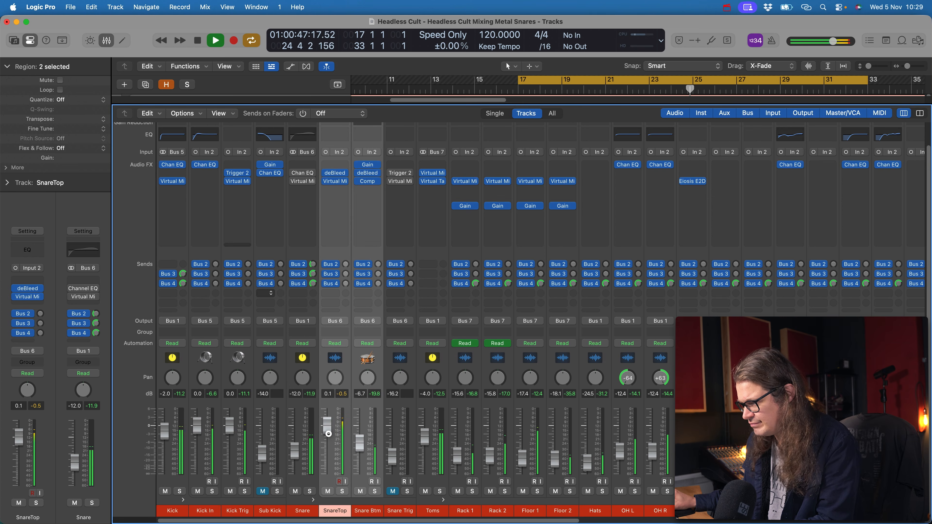
pyautogui.moveTo(299, 452)
pyautogui.mouseDown()
pyautogui.moveTo(305, 409)
pyautogui.moveTo(303, 451)
pyautogui.mouseUp()
pyautogui.press('space')
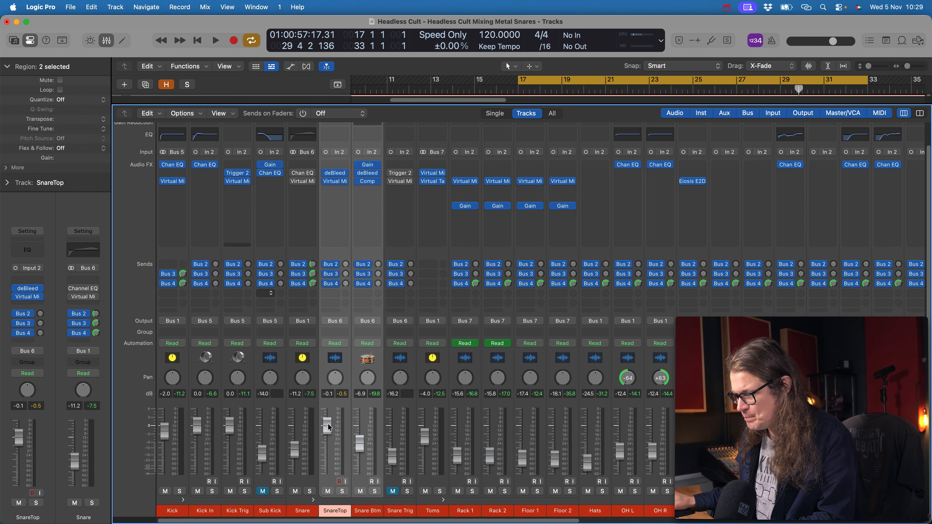
# Solo the Snare bus and compare it with its Channel EQ bypassed and active during playback, leaving the EQ on.
pyautogui.click(304, 511)
pyautogui.click(310, 491)
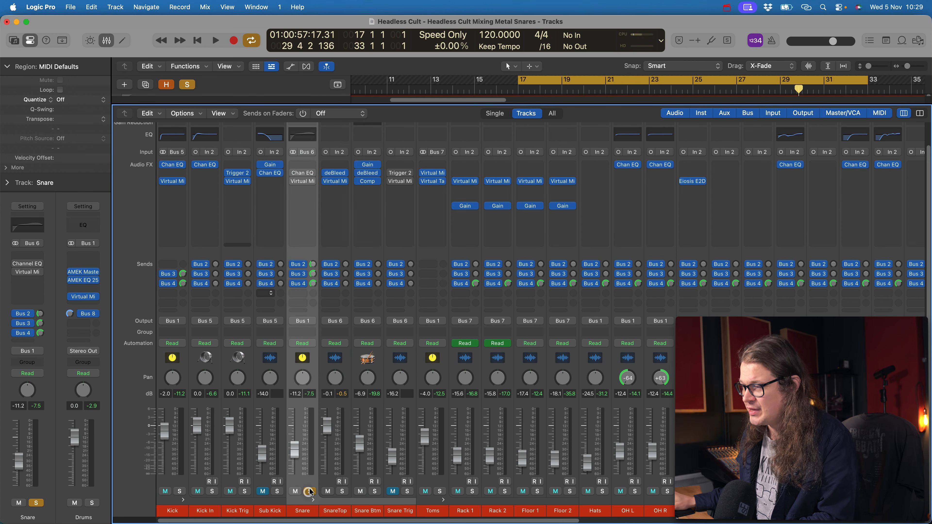
pyautogui.click(302, 173)
pyautogui.moveTo(424, 144); pyautogui.dragTo(247, 68)
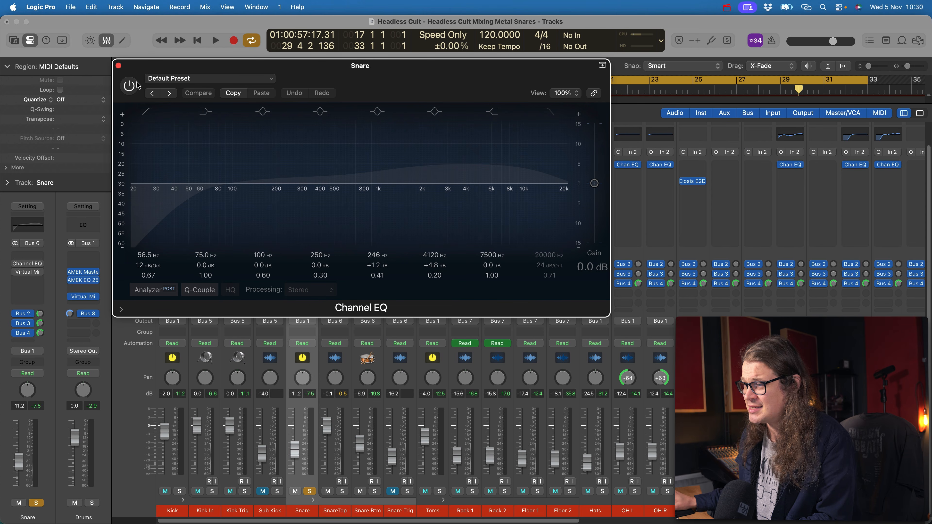
pyautogui.press('space')
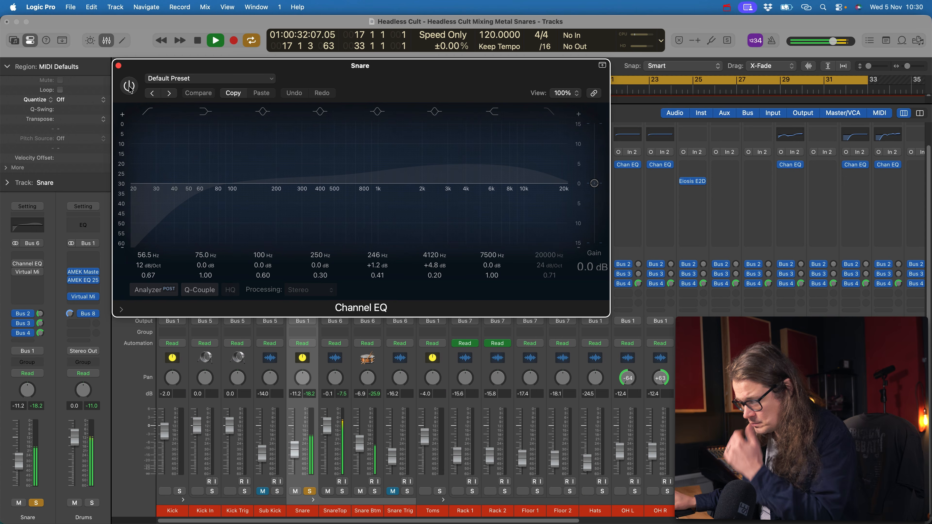
pyautogui.click(129, 87)
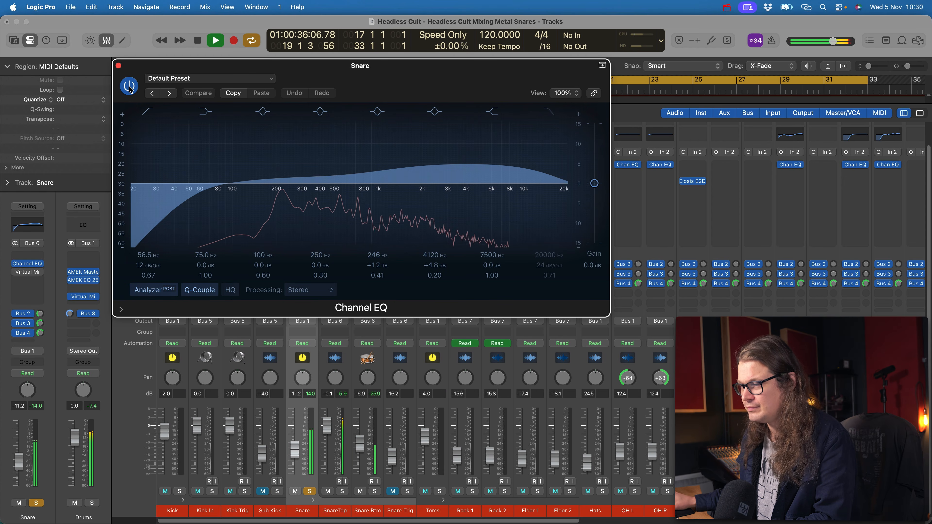
pyautogui.click(129, 86)
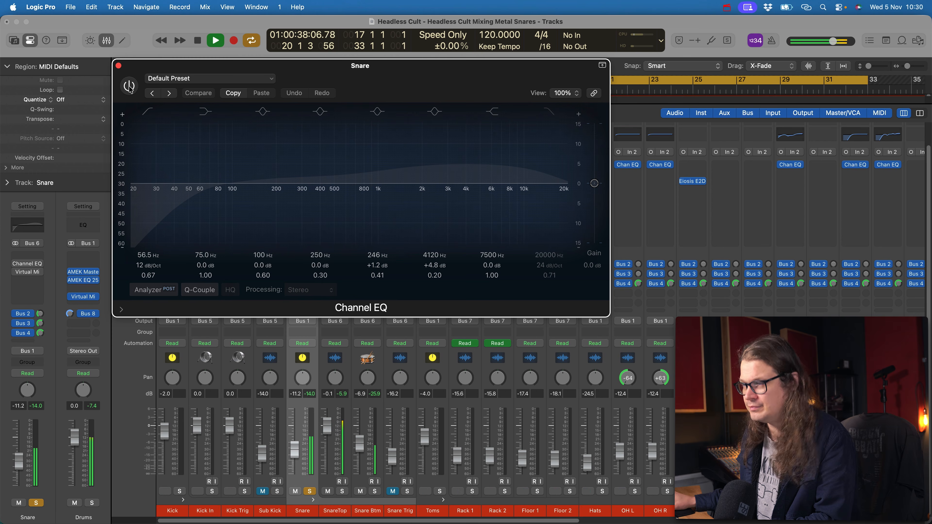
pyautogui.click(129, 87)
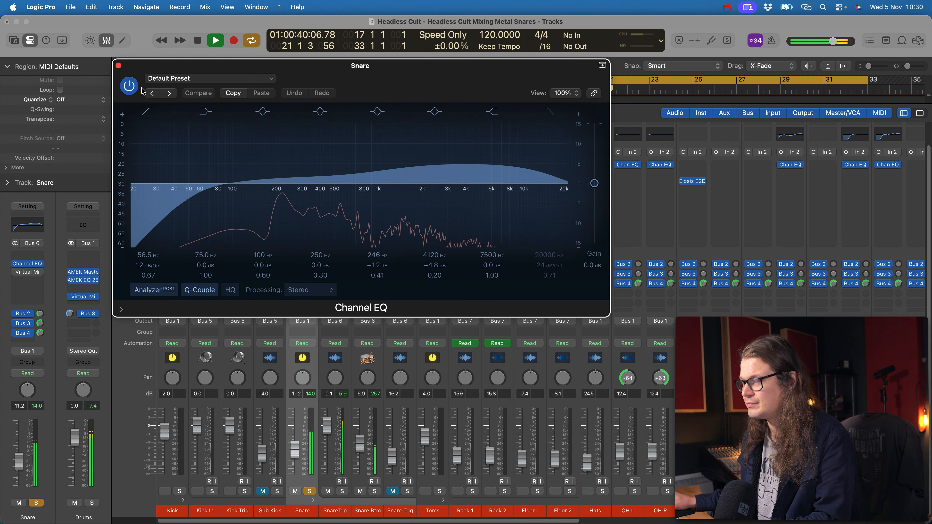
pyautogui.press('space')
pyautogui.click(119, 66)
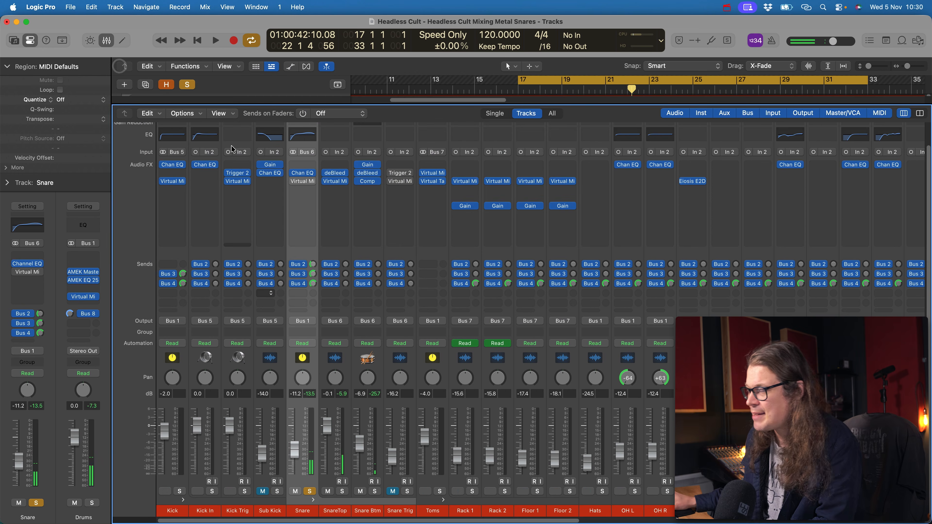
# Compare the Snare bus with its Virtual Mix Rack bypassed and active during playback, leaving the rack on.
pyautogui.click(302, 181)
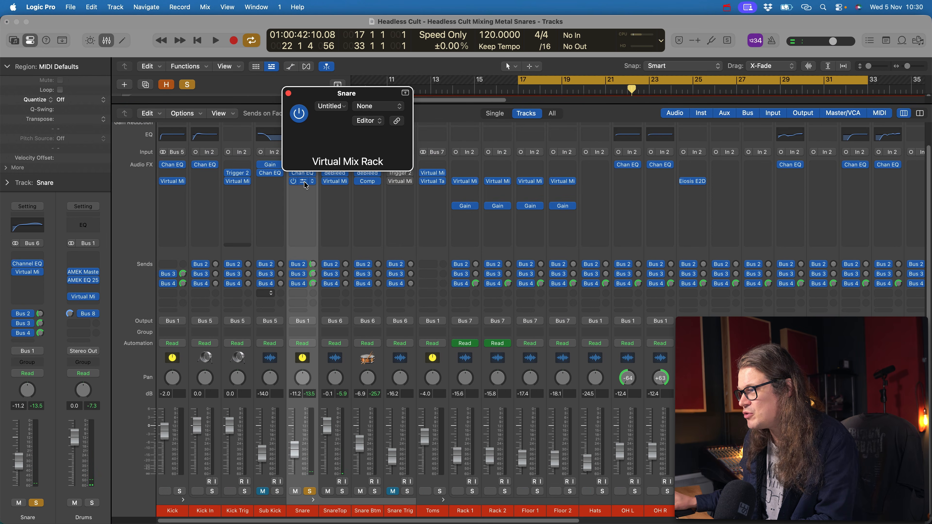
pyautogui.moveTo(498, 108); pyautogui.dragTo(385, 37)
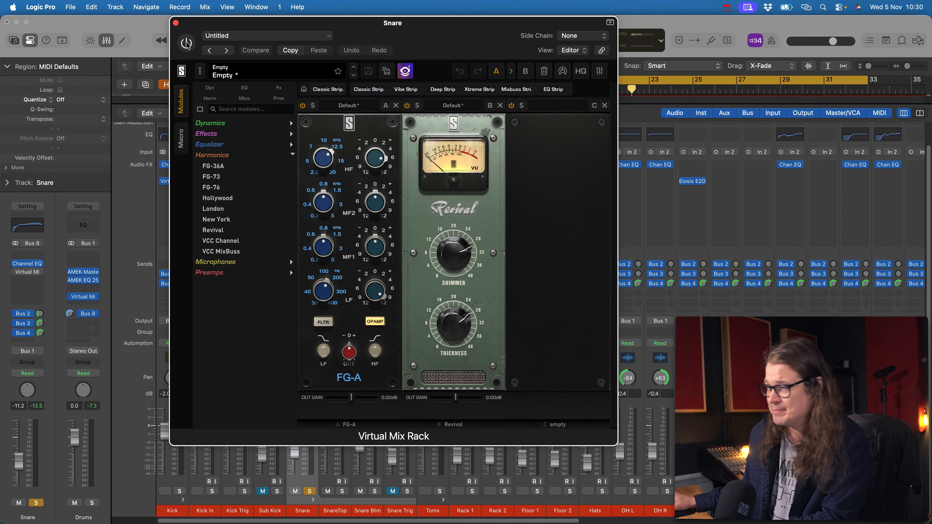
pyautogui.press('space')
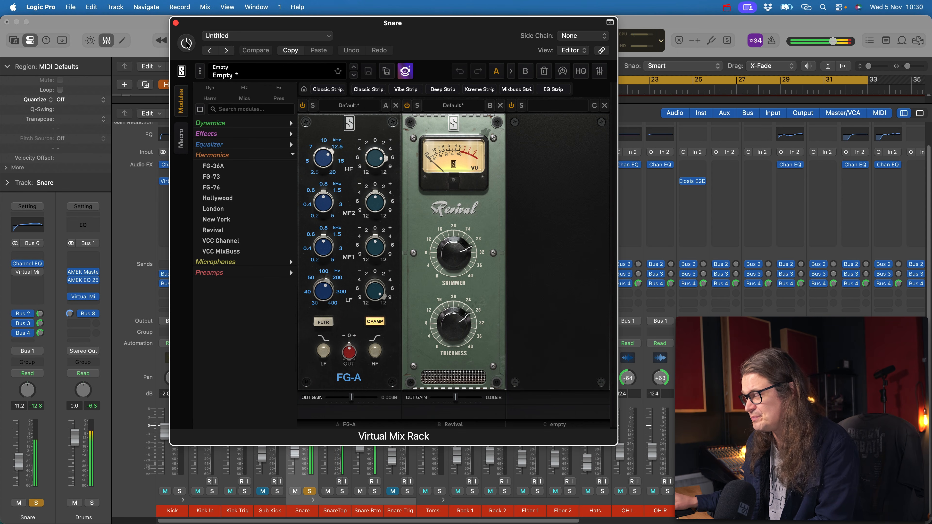
pyautogui.click(187, 43)
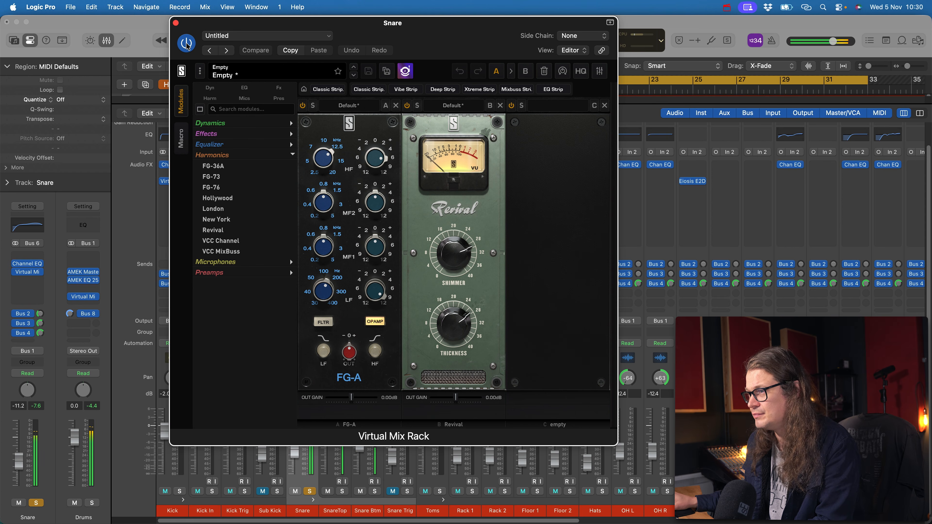
pyautogui.click(187, 43)
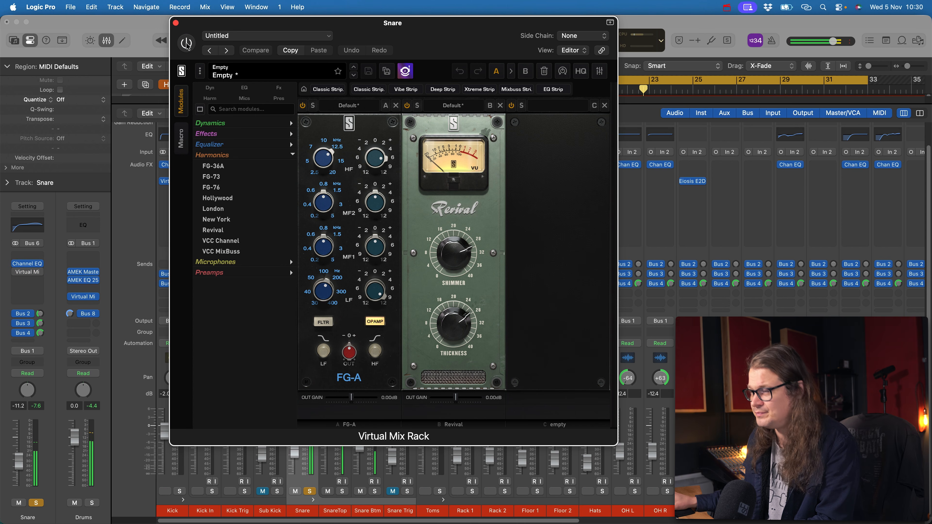
pyautogui.click(187, 43)
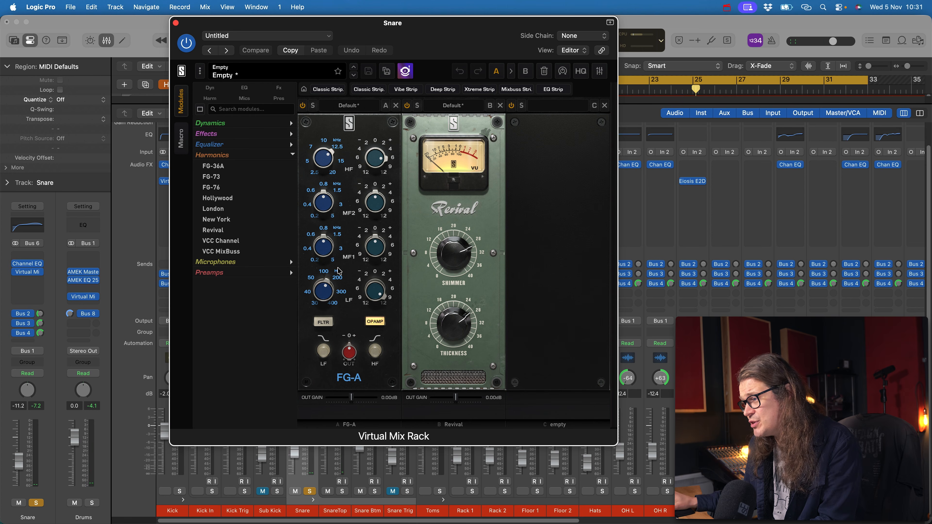
# Compare the Snare bus with the Virtual Mix Rack's Revival module off and on, leave it on and close the plug-in.
pyautogui.moveTo(329, 288); pyautogui.dragTo(380, 293)
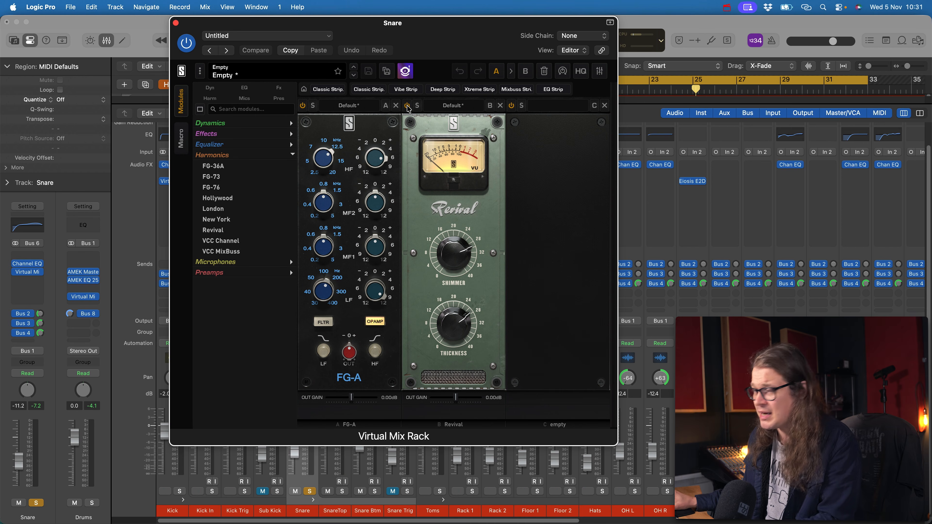
pyautogui.click(407, 106)
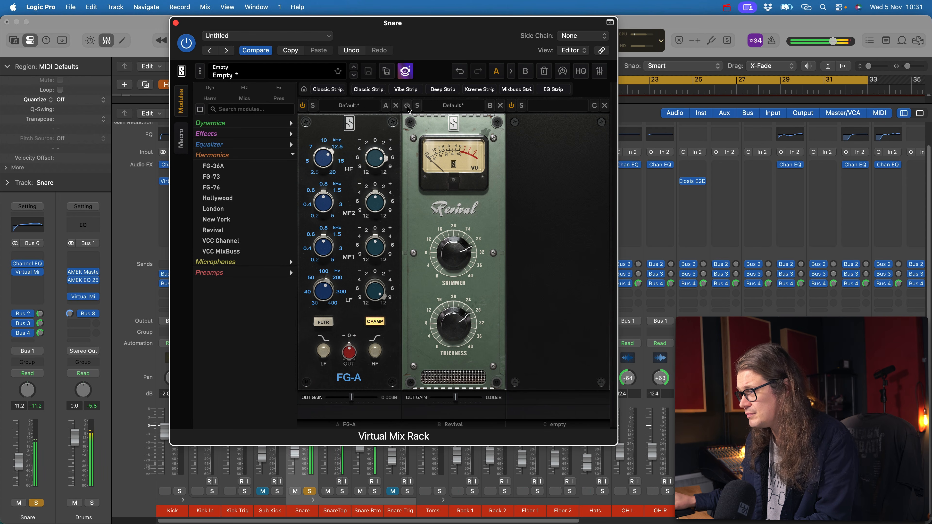
pyautogui.click(408, 107)
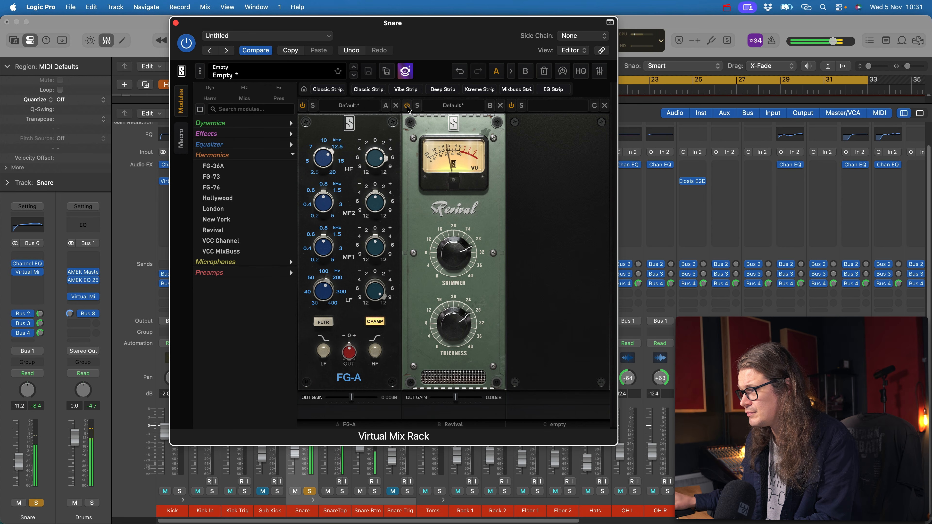
pyautogui.click(407, 107)
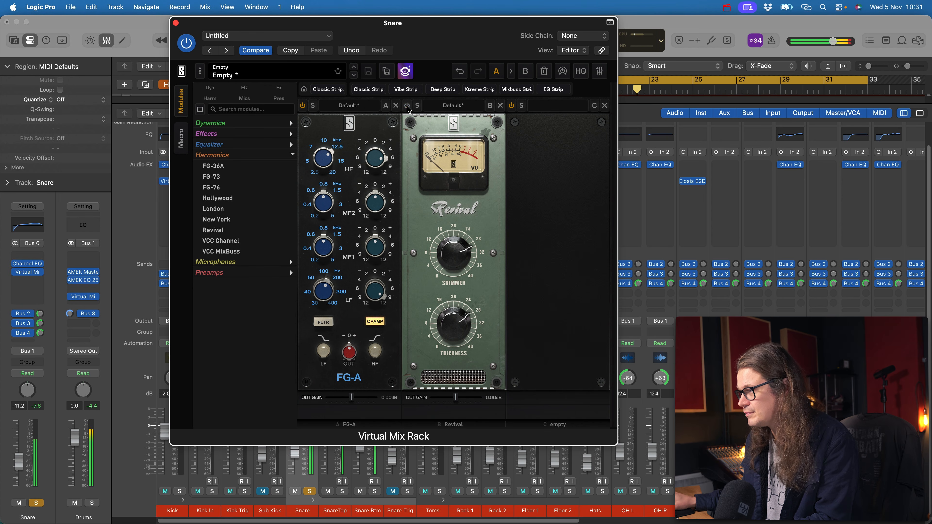
pyautogui.click(407, 106)
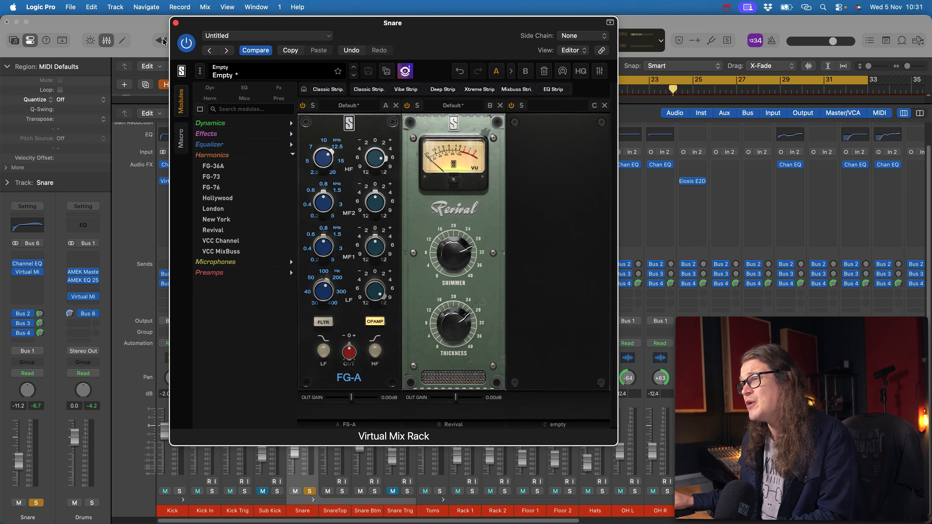
pyautogui.click(175, 24)
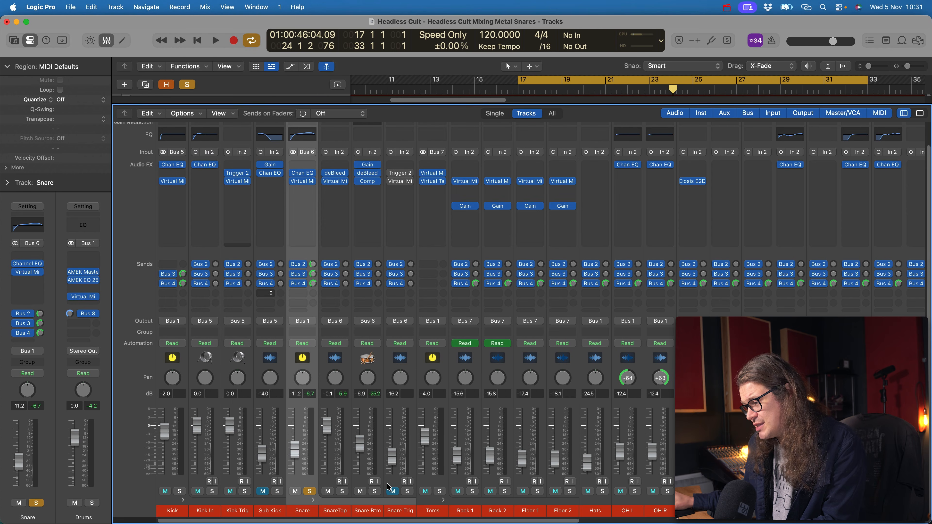
# Unsolo the Snare bus and raise its fader to -10.0 dB while the full kit plays.
pyautogui.click(308, 493)
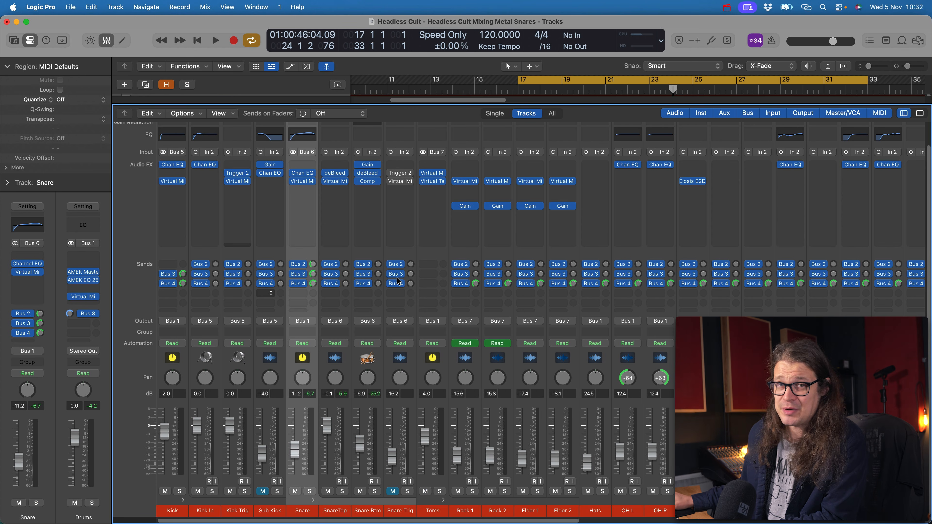
pyautogui.press('space')
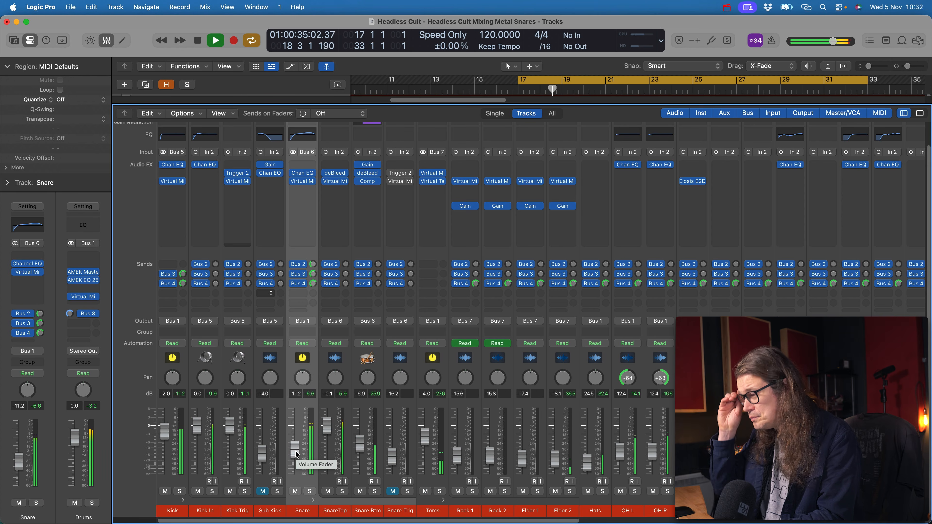
pyautogui.moveTo(297, 454); pyautogui.dragTo(295, 448)
pyautogui.moveTo(297, 184)
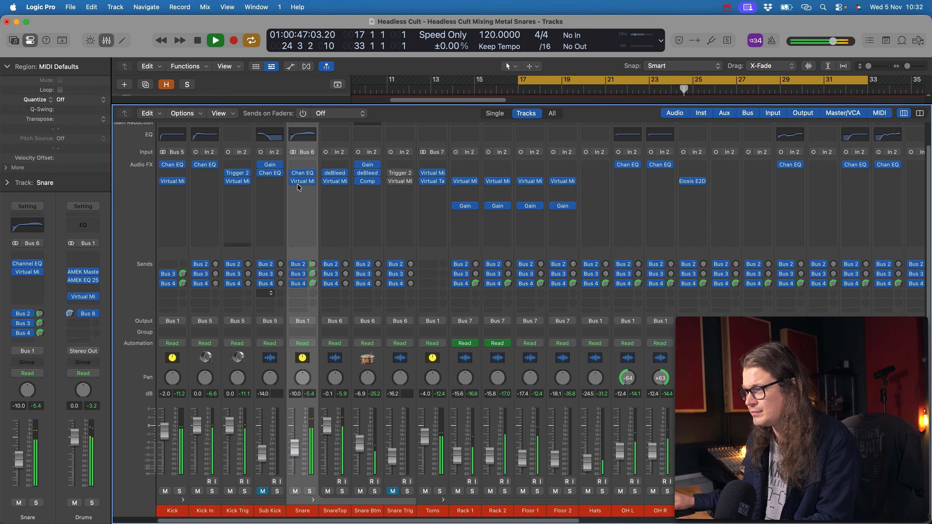
pyautogui.press('space')
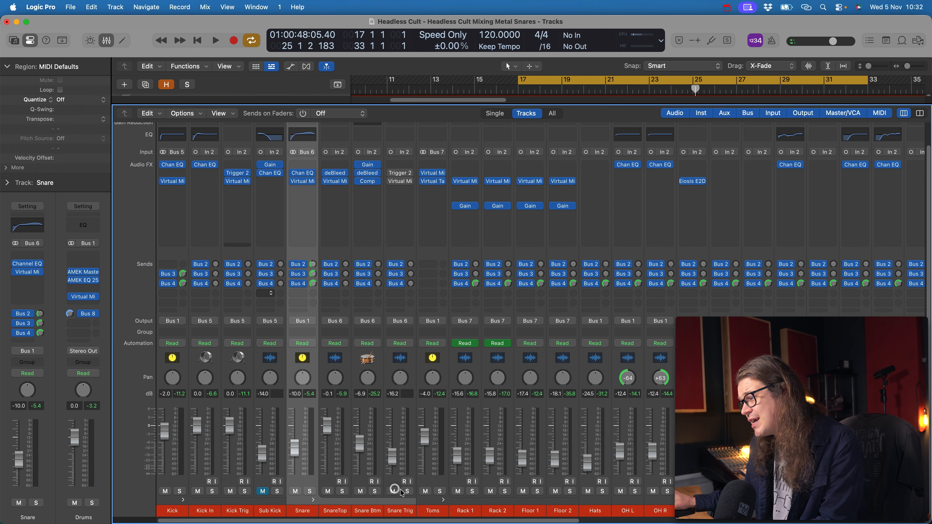
# Unmute and solo Snare Trig with its plug-ins active, and audition its Trigger 2 sample blend during playback.
pyautogui.click(407, 491)
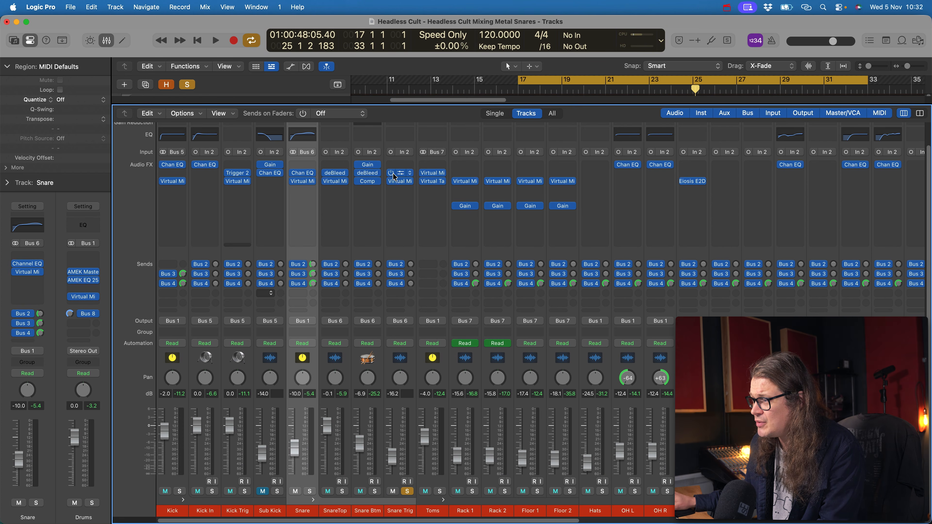
pyautogui.click(399, 173)
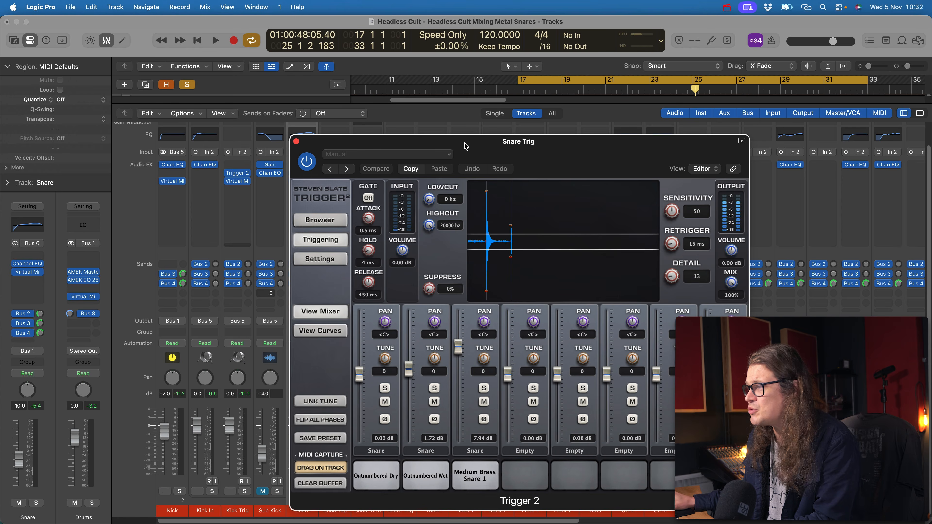
pyautogui.moveTo(509, 141); pyautogui.dragTo(334, 64)
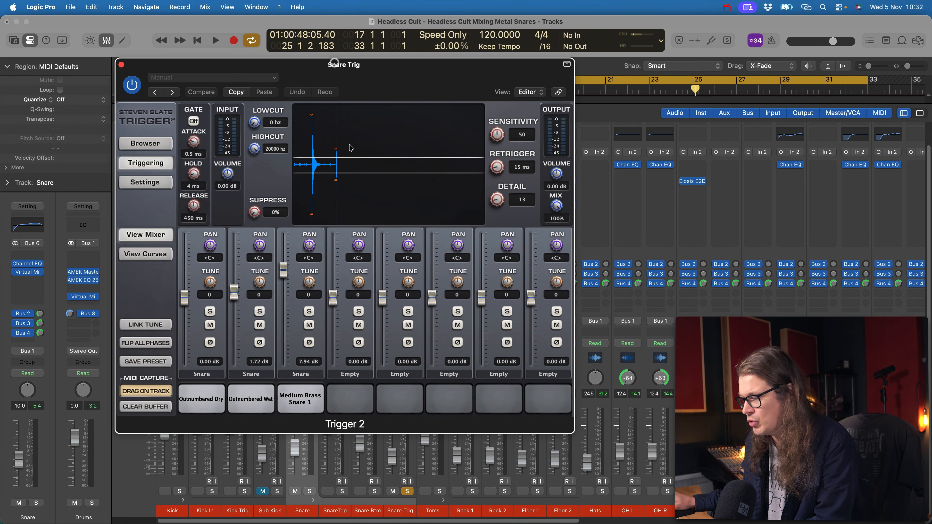
pyautogui.click(121, 65)
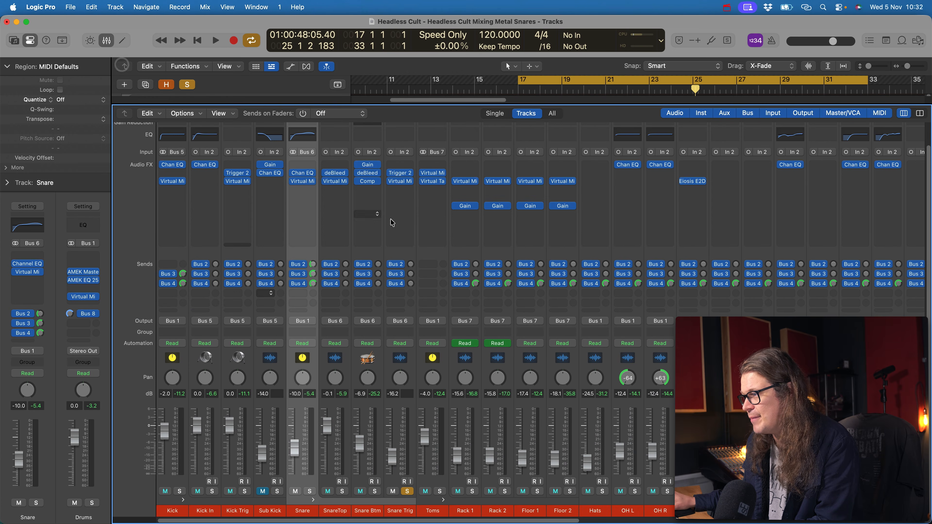
pyautogui.click(399, 173)
pyautogui.press('space')
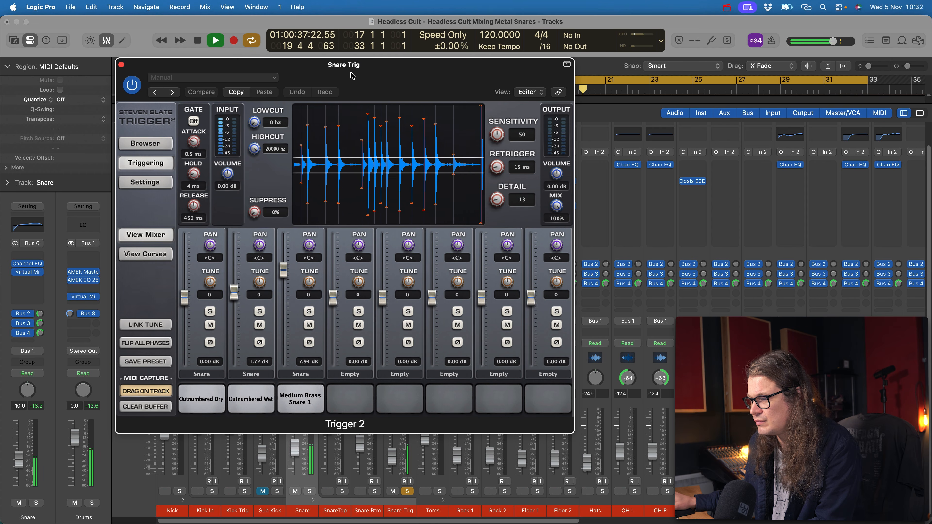
pyautogui.press('space')
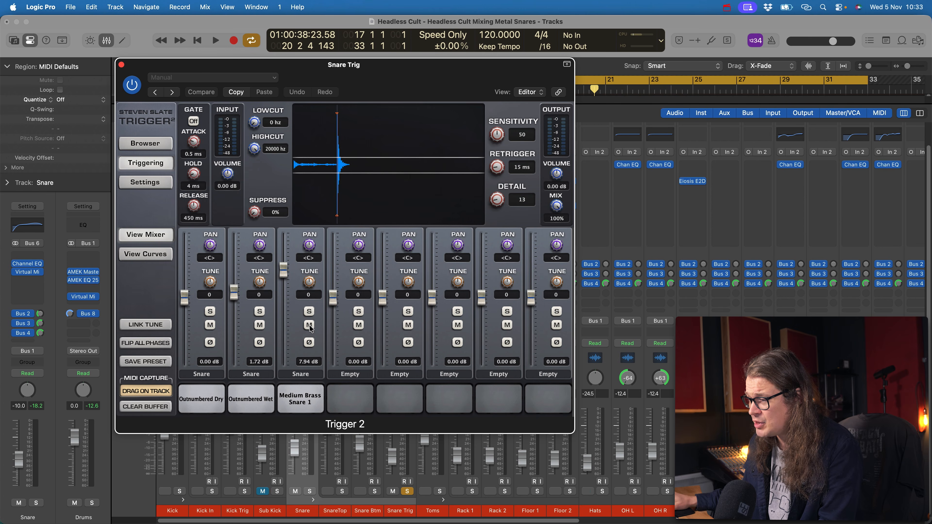
# Audition the Medium Brass Snare 1 sample soloed in Snare Trig's Trigger 2, and compare it with the full three-sample blend during playback.
pyautogui.click(310, 325)
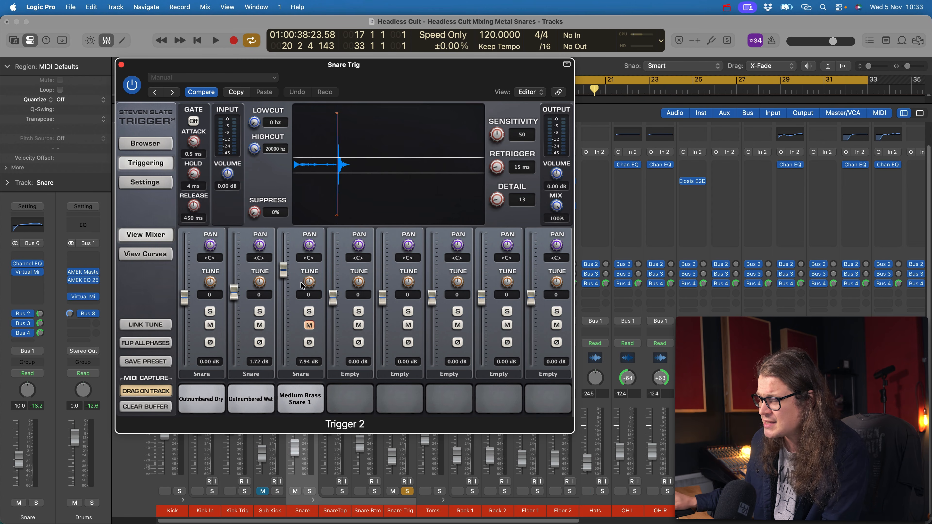
pyautogui.click(309, 325)
pyautogui.click(309, 312)
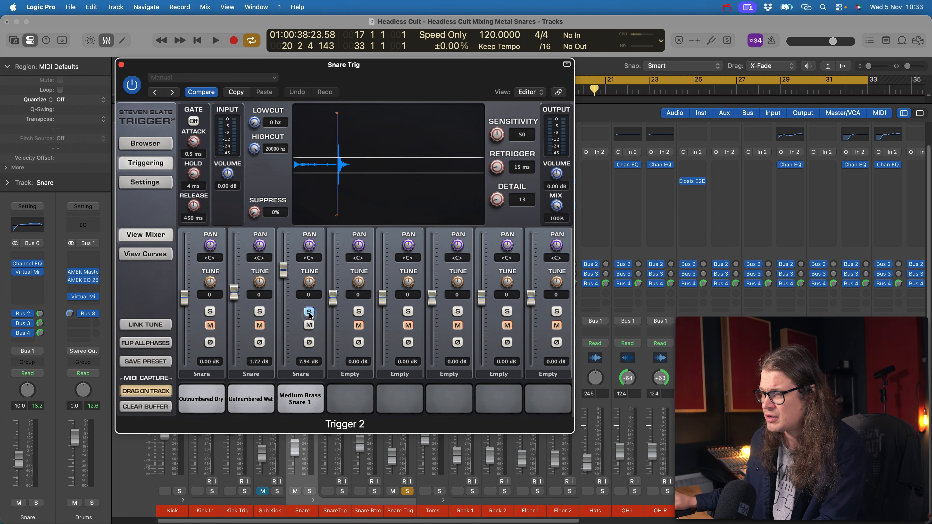
pyautogui.press('space')
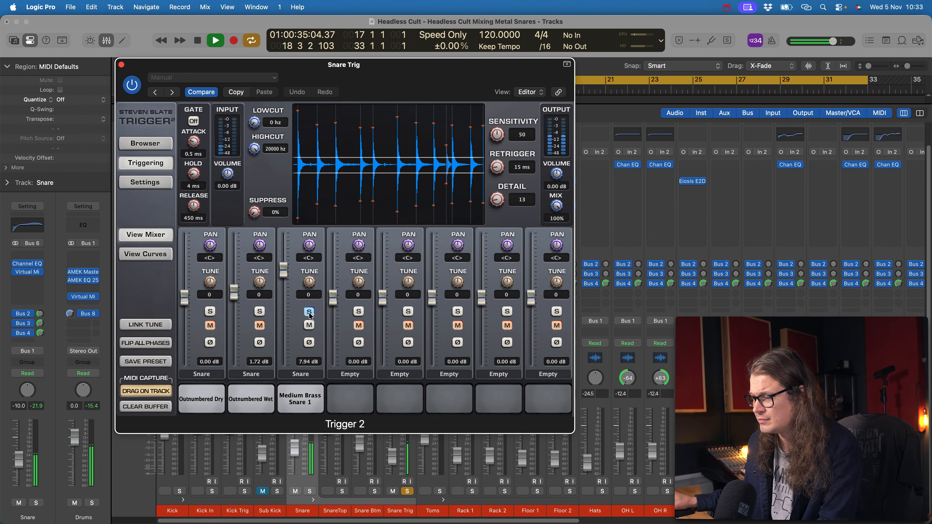
pyautogui.click(310, 312)
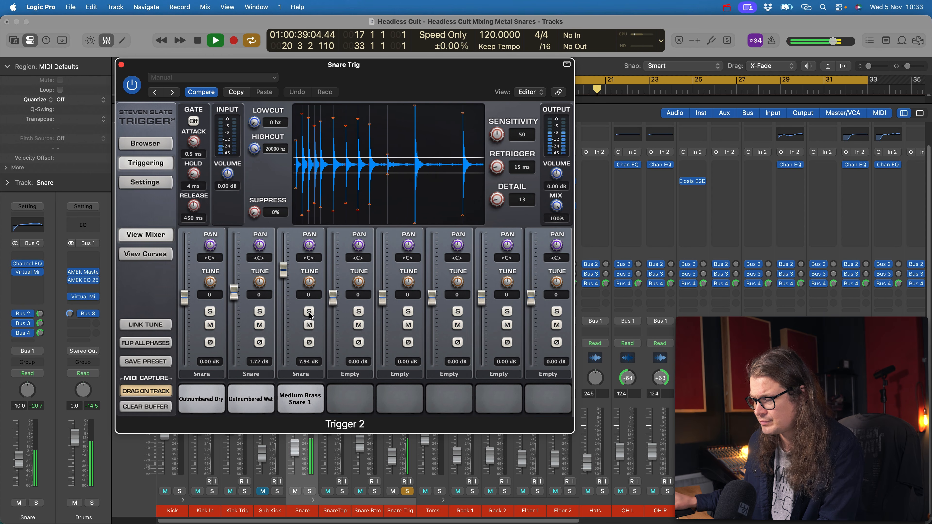
pyautogui.press('space')
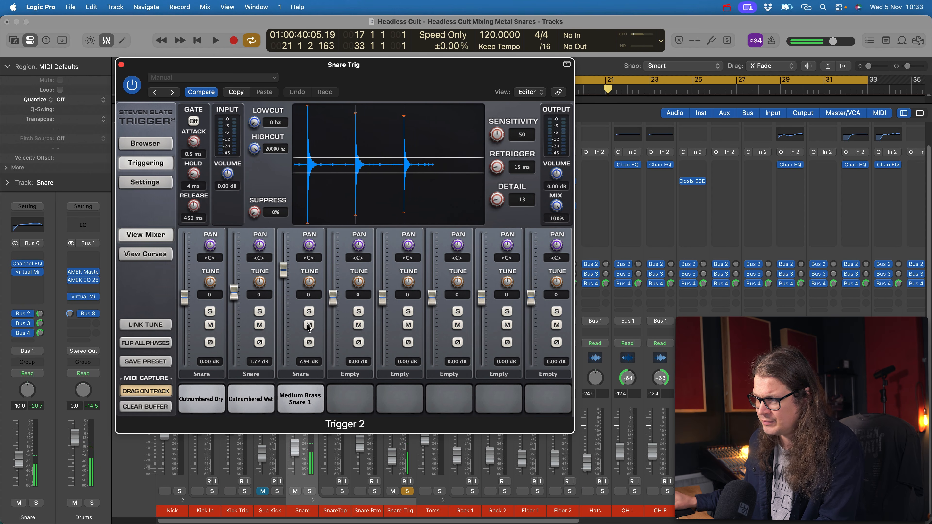
# Compare the Trigger 2 blend with Medium Brass Snare 1 muted against that sample soloed during playback, and clear the solo.
pyautogui.click(310, 325)
pyautogui.press('space')
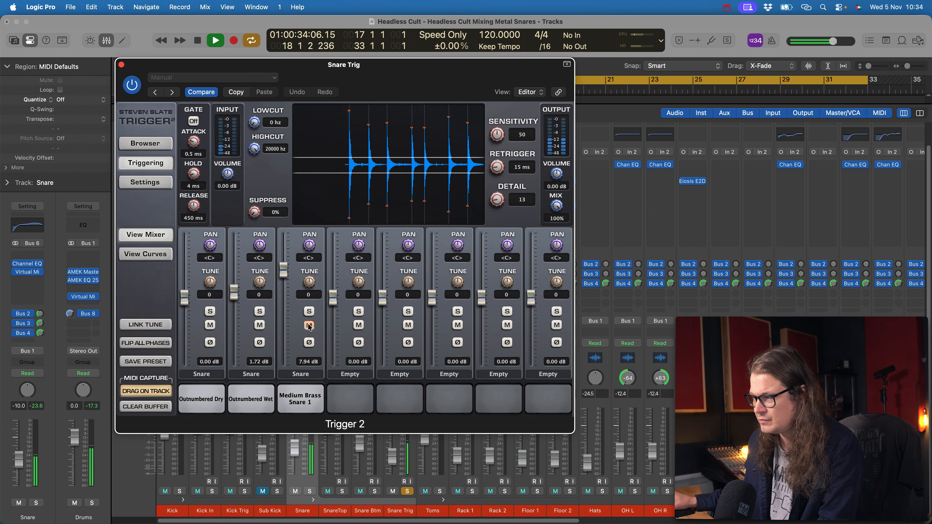
pyautogui.press('space')
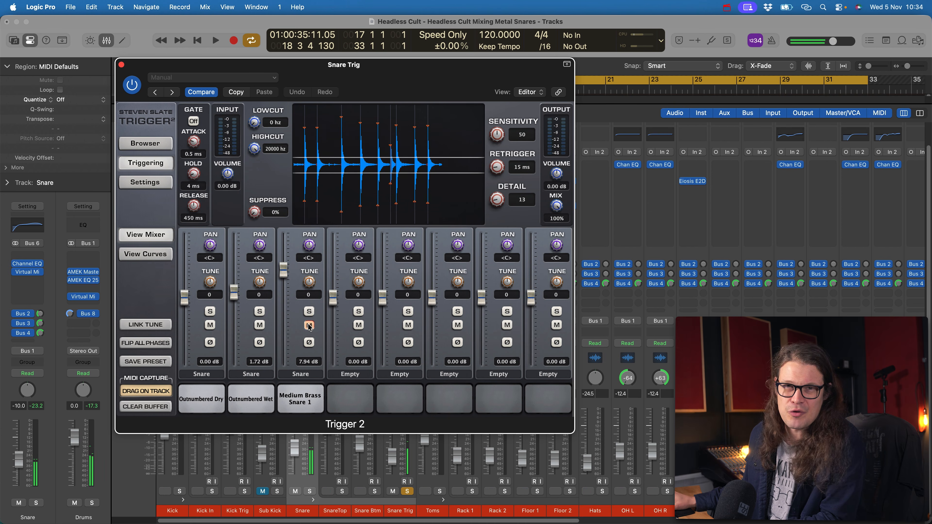
pyautogui.click(310, 312)
pyautogui.press('space')
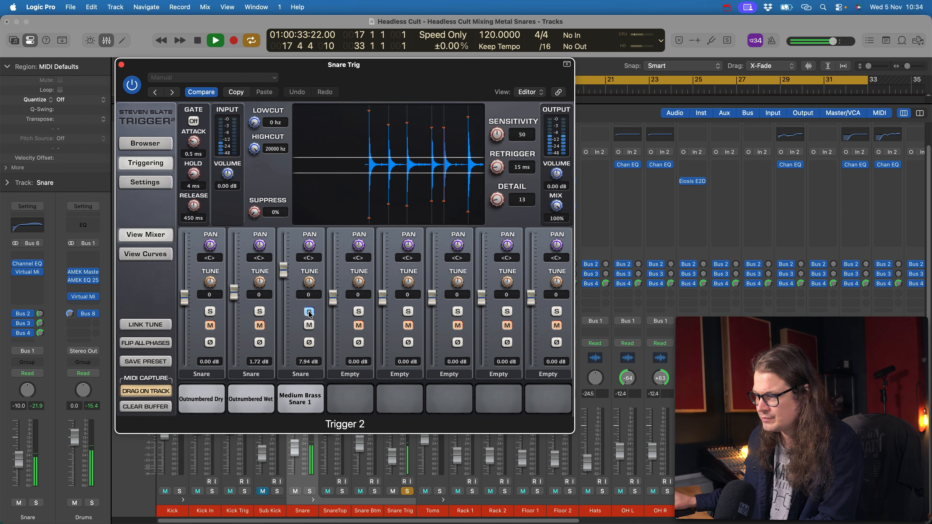
pyautogui.press('space')
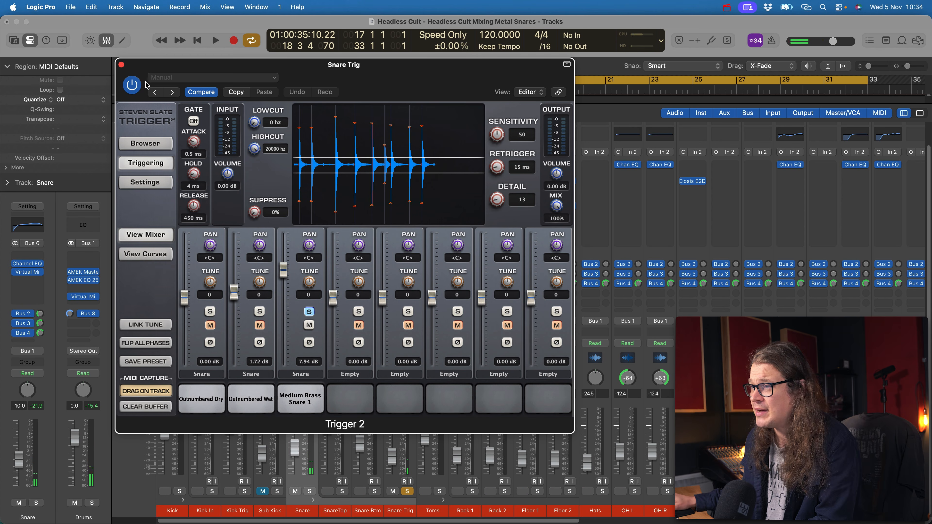
pyautogui.click(309, 312)
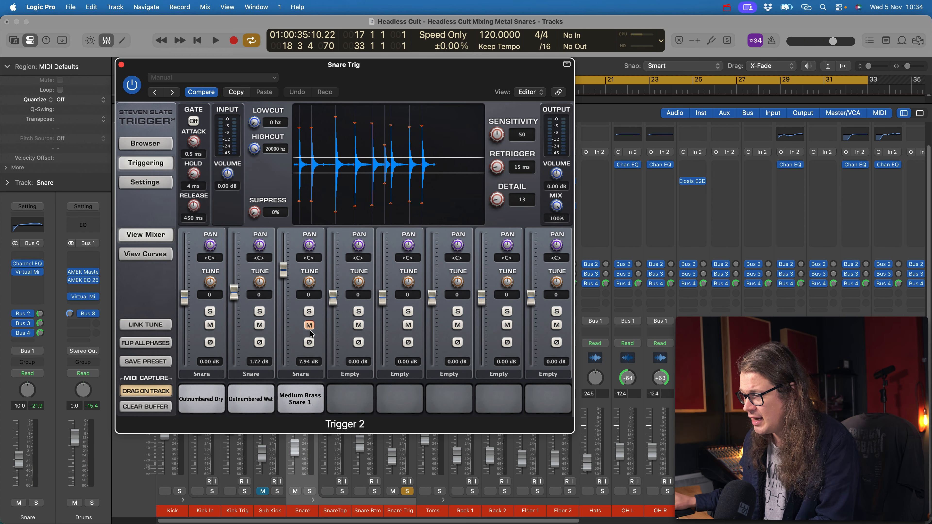
# Close Trigger 2, open Snare Trig's Virtual Mix Rack, and switch its FG-S EQ processing from bypassed to active during playback.
pyautogui.click(122, 65)
pyautogui.click(400, 181)
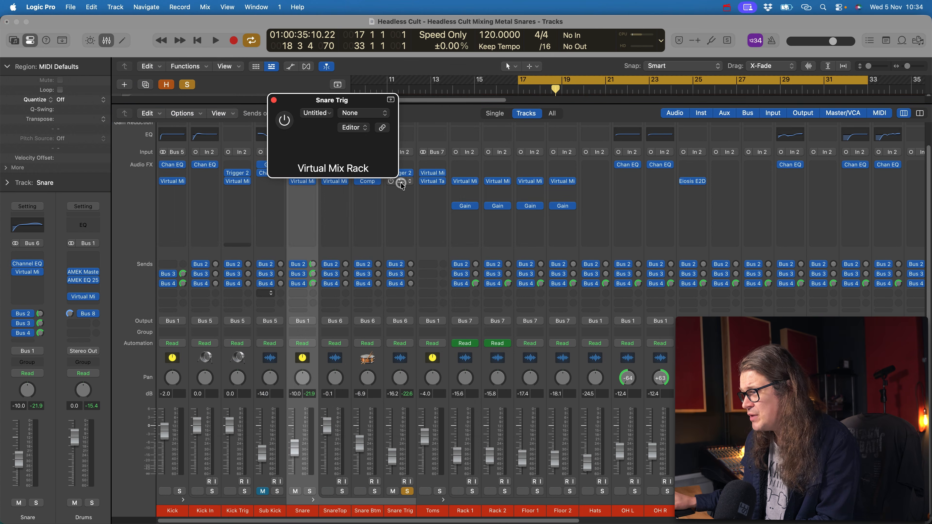
pyautogui.moveTo(505, 106); pyautogui.dragTo(364, 70)
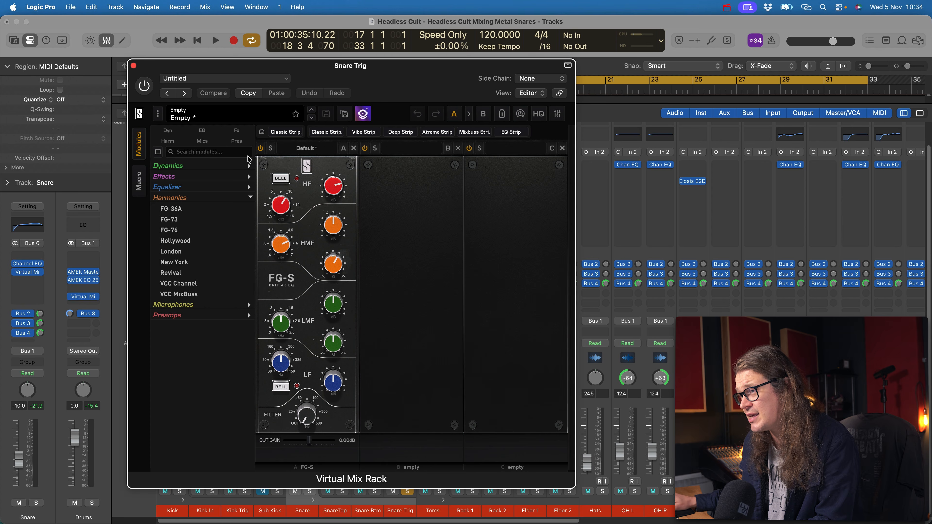
pyautogui.press('space')
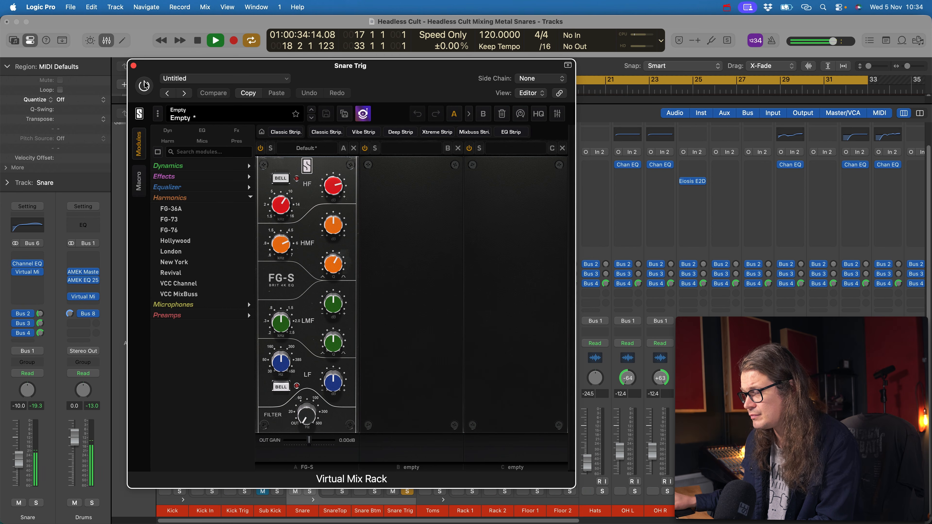
pyautogui.click(145, 85)
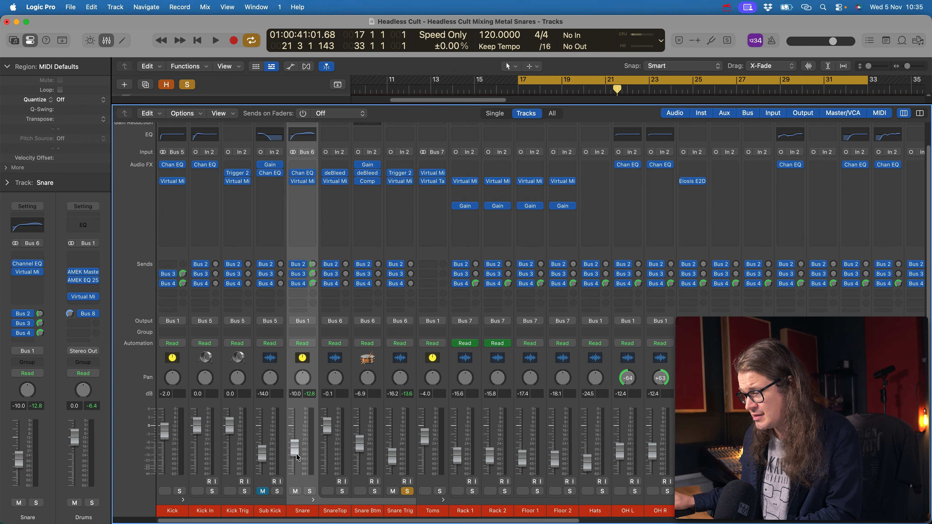
# Solo the Snare bus, pull the Snare Trig fader down to silence, and blend it back in to -16.4 dB during playback.
pyautogui.keyDown('alt'); pyautogui.click(309, 491); pyautogui.keyUp('alt')
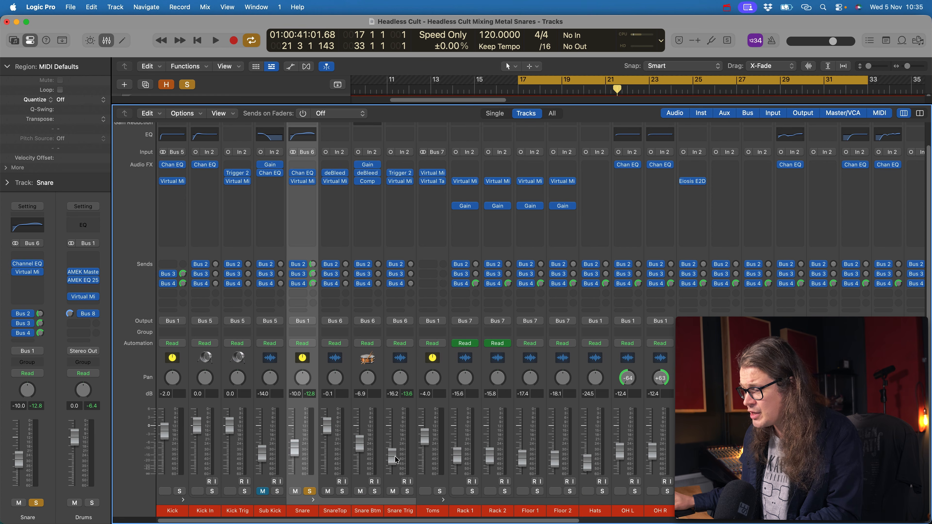
pyautogui.moveTo(392, 457); pyautogui.dragTo(392, 499)
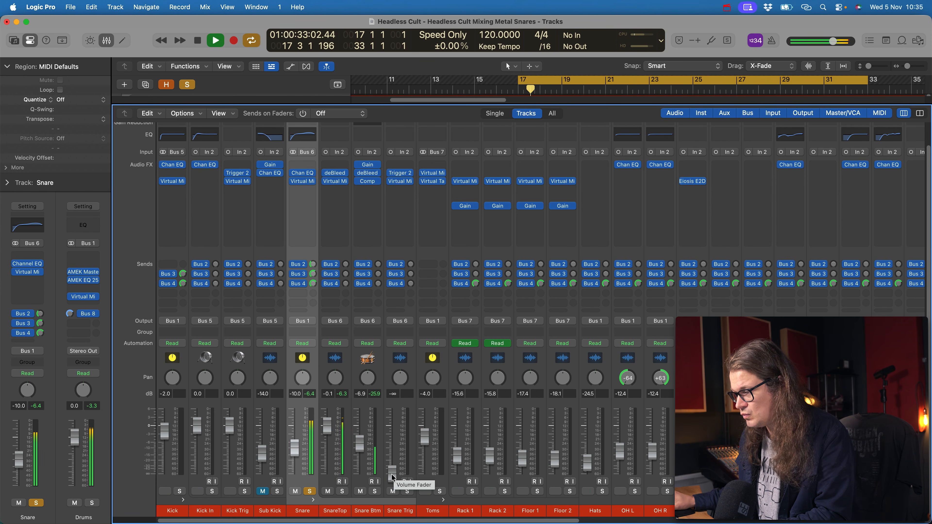
pyautogui.moveTo(392, 476); pyautogui.dragTo(392, 443)
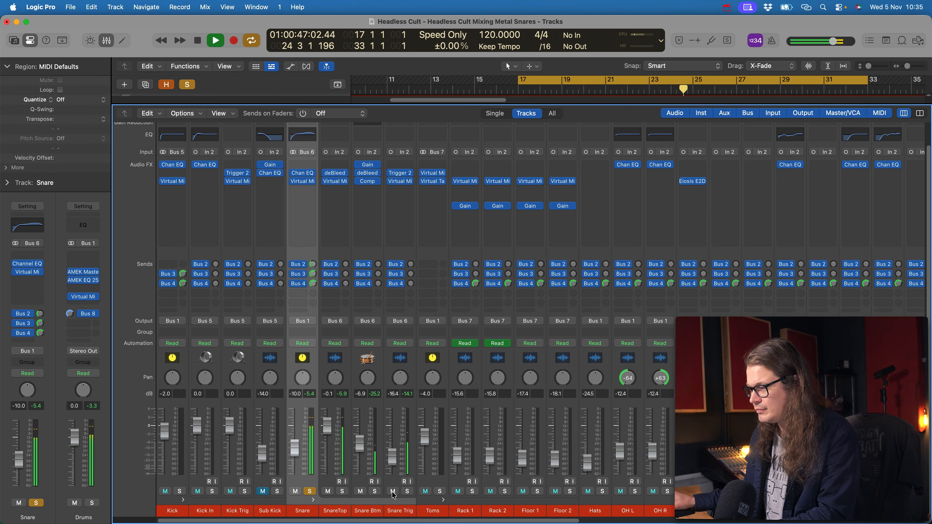
pyautogui.press('space')
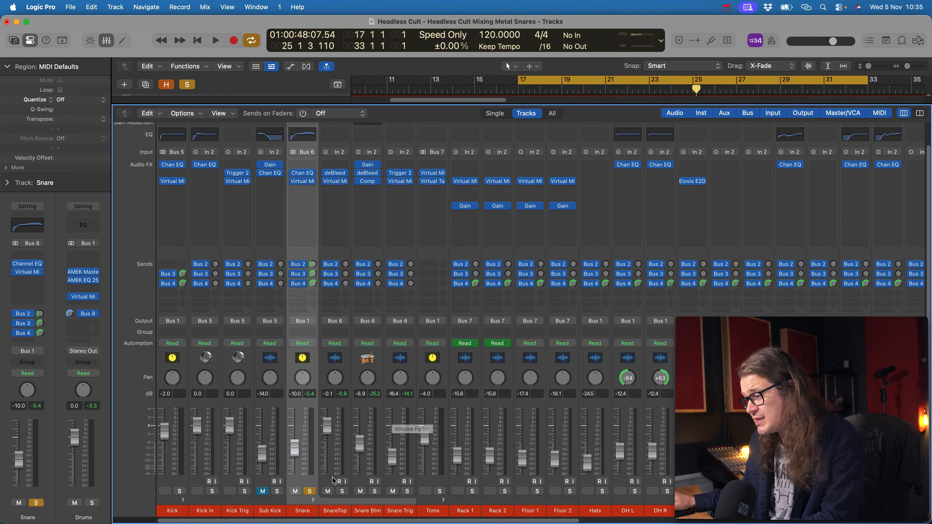
# Unsolo the Snare bus and set the Snare Trig fader to -12.8 dB against the full kit, comparing it muted and unmuted.
pyautogui.click(309, 491)
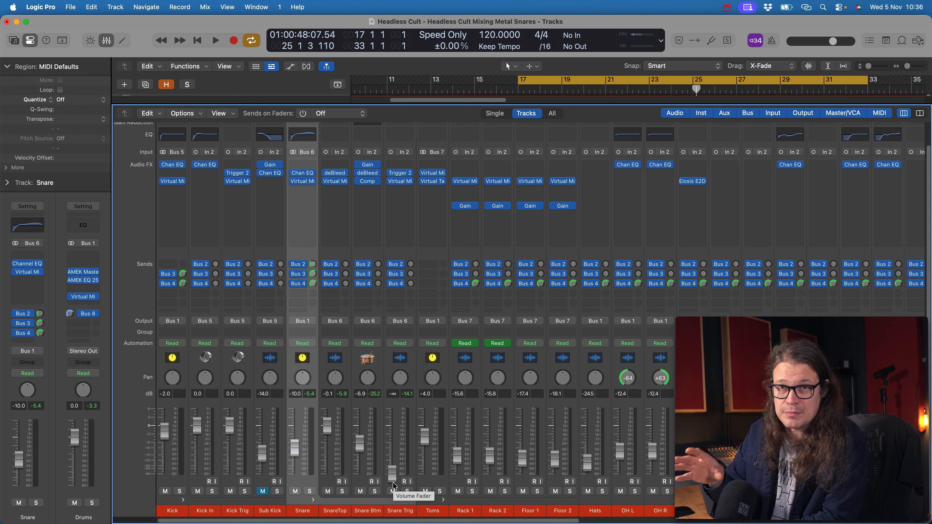
pyautogui.press('space')
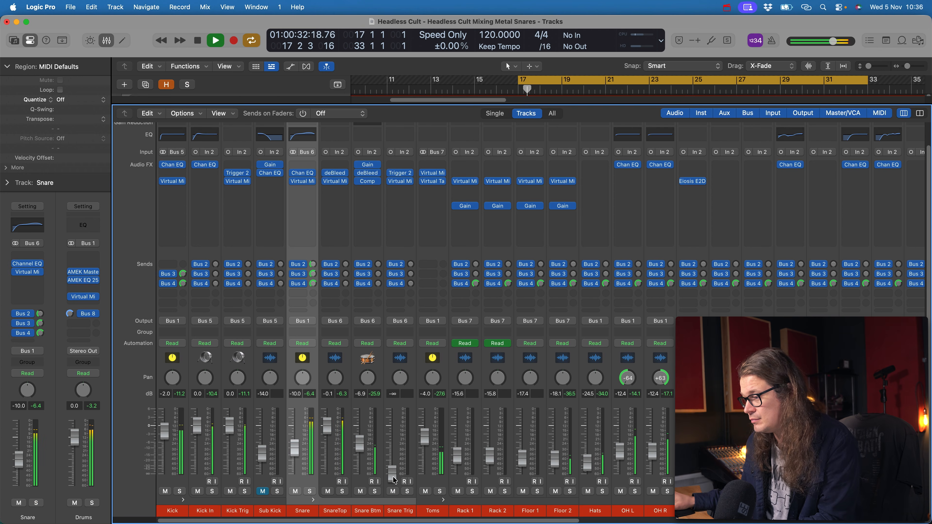
pyautogui.moveTo(393, 471); pyautogui.dragTo(393, 447)
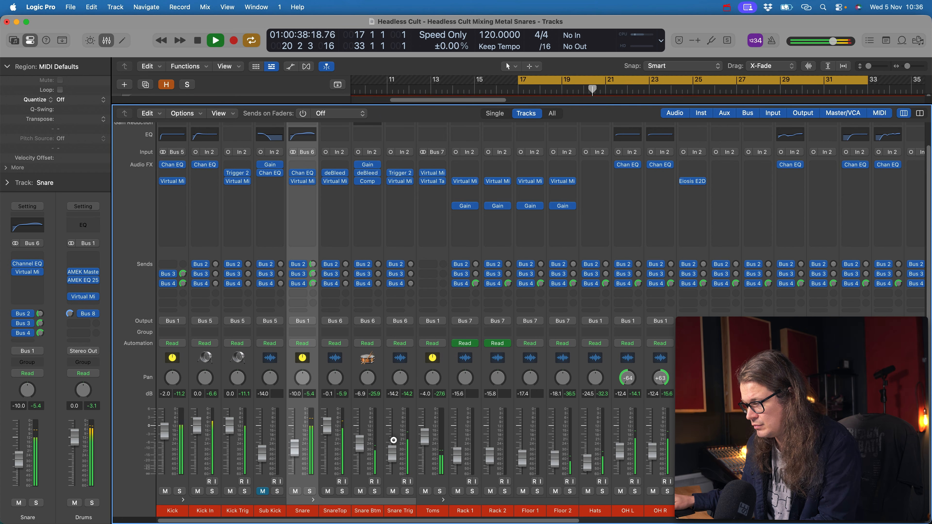
pyautogui.click(392, 491)
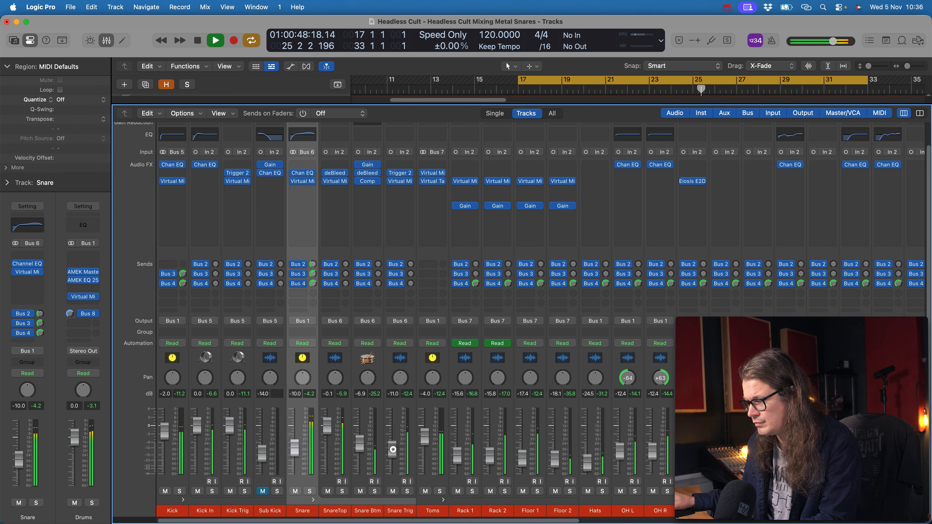
pyautogui.click(391, 492)
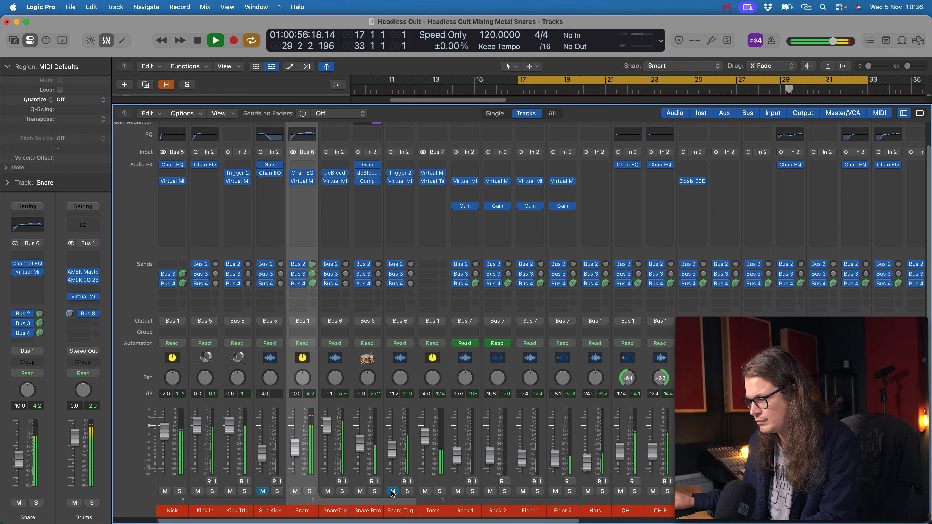
pyautogui.moveTo(391, 454); pyautogui.dragTo(391, 454)
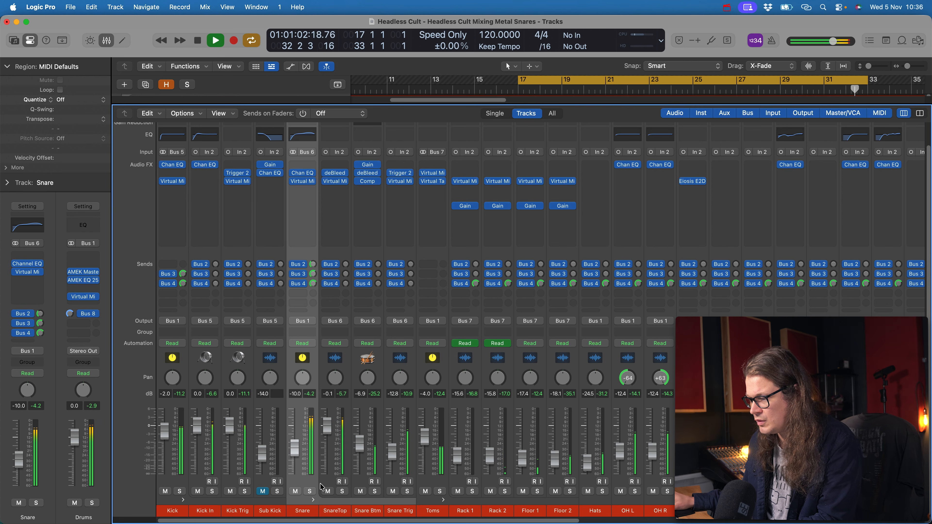
# Solo the Snare bus and compare it with Snare Trig muted and unmuted during playback, leaving the trigger on.
pyautogui.click(309, 491)
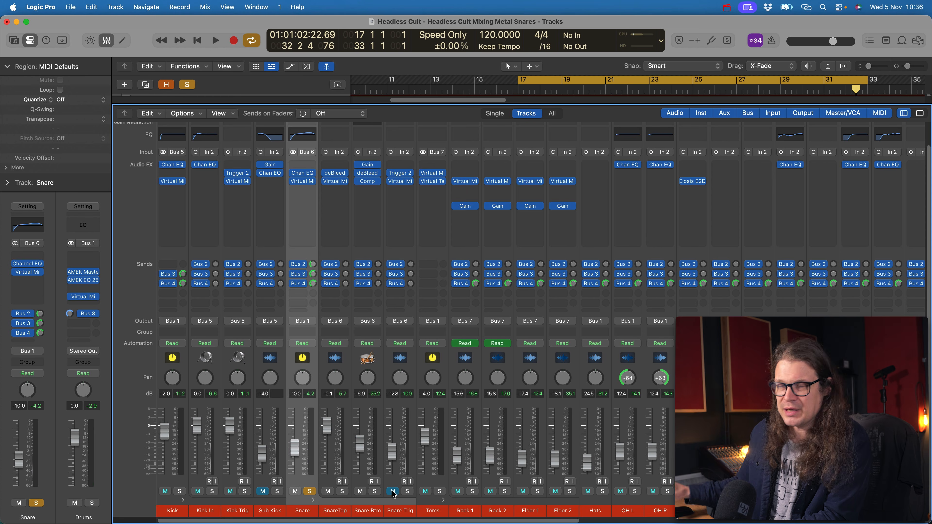
pyautogui.press('space')
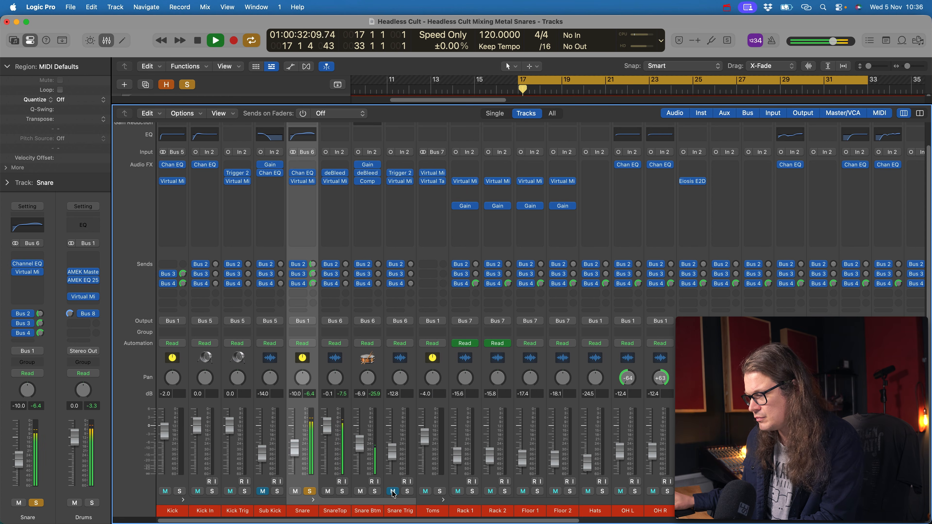
pyautogui.click(392, 491)
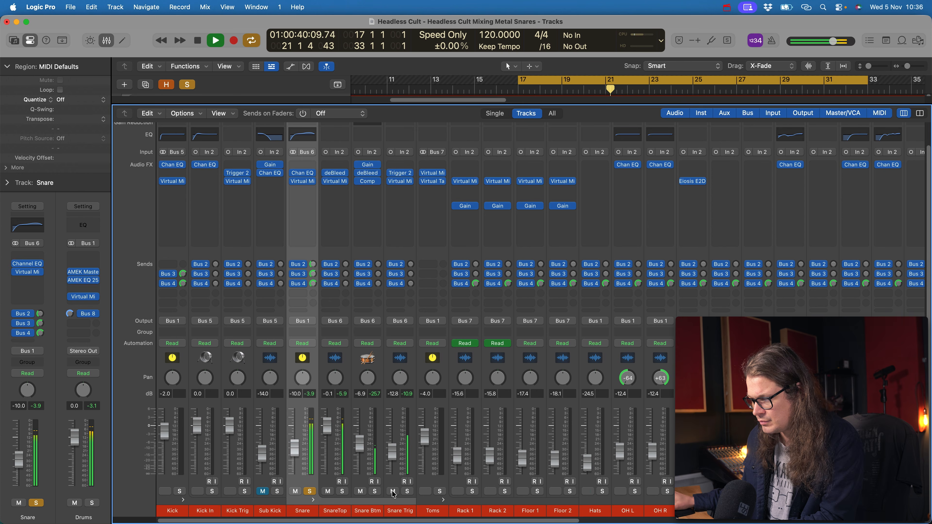
# Mute and unmute SnareTop and Snare Btm together to compare the trigger alone with the full snare blend, and stop playback.
pyautogui.click(378, 510)
pyautogui.click(328, 491)
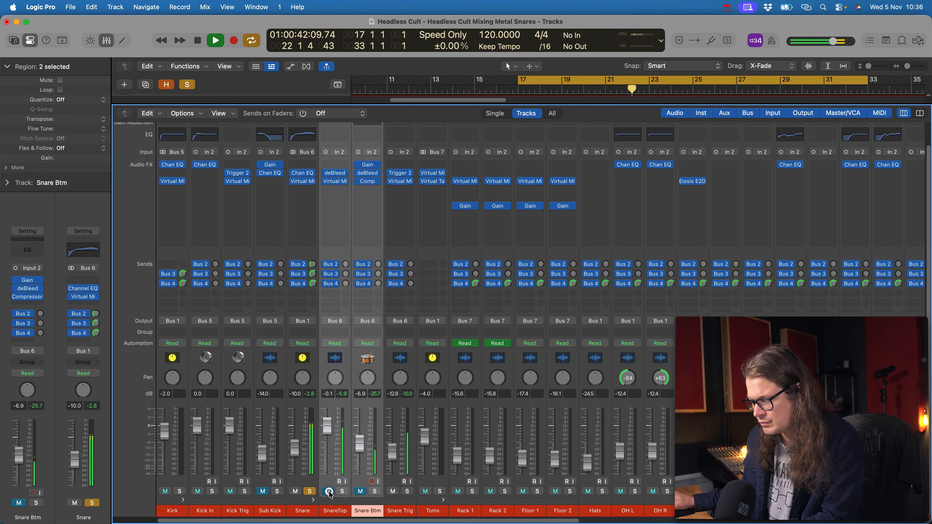
pyautogui.click(327, 492)
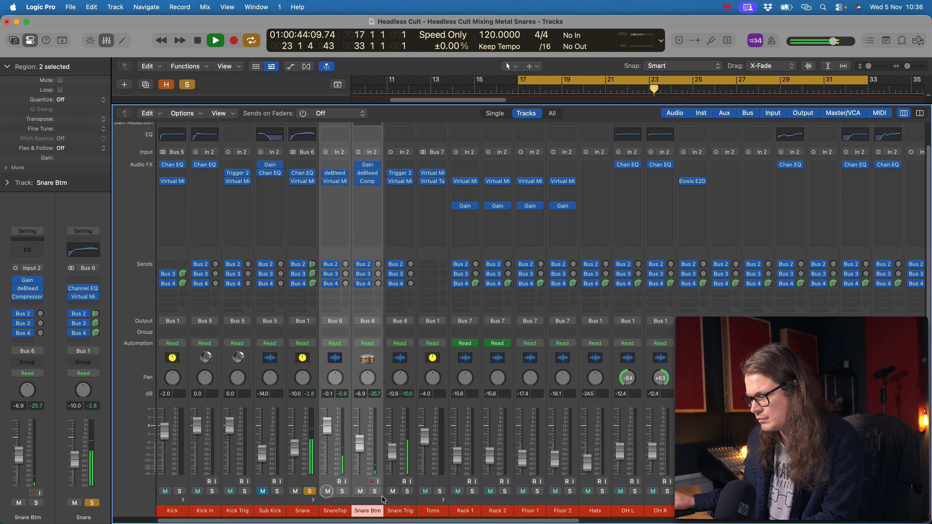
pyautogui.click(396, 504)
pyautogui.click(392, 491)
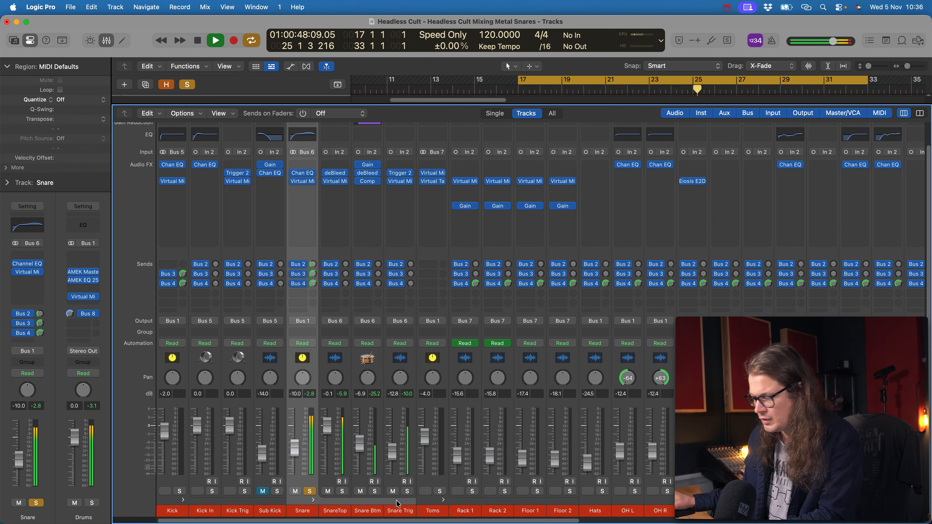
pyautogui.press('space')
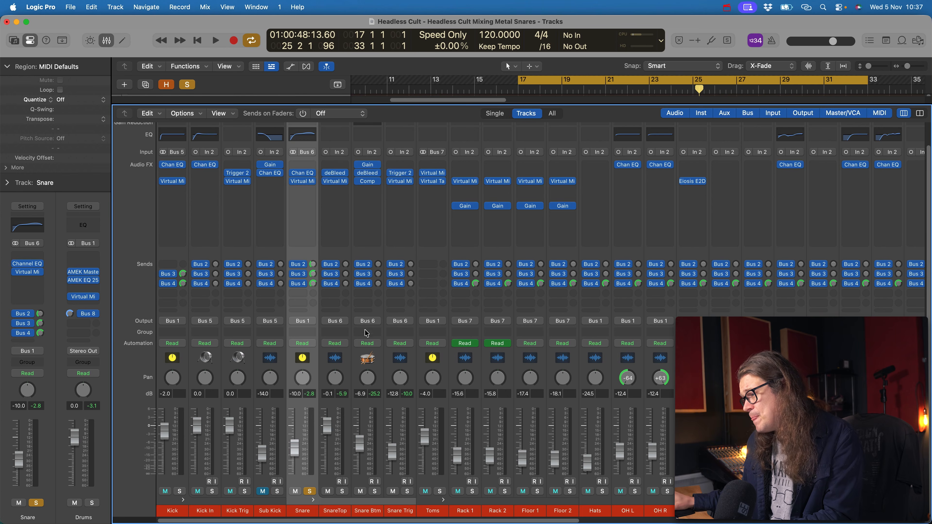
# Open the VerbSuite Classics reverb on DrumVerb and mute the DrumVerb, DrumBomb and DrumRoom returns together.
pyautogui.hscroll(10, 365, 330)
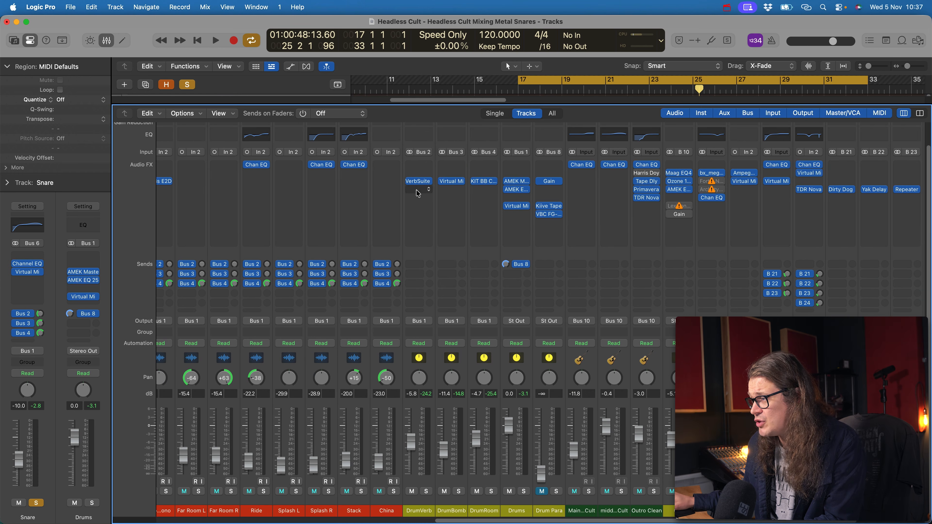
pyautogui.click(419, 182)
pyautogui.moveTo(545, 151); pyautogui.dragTo(382, 99)
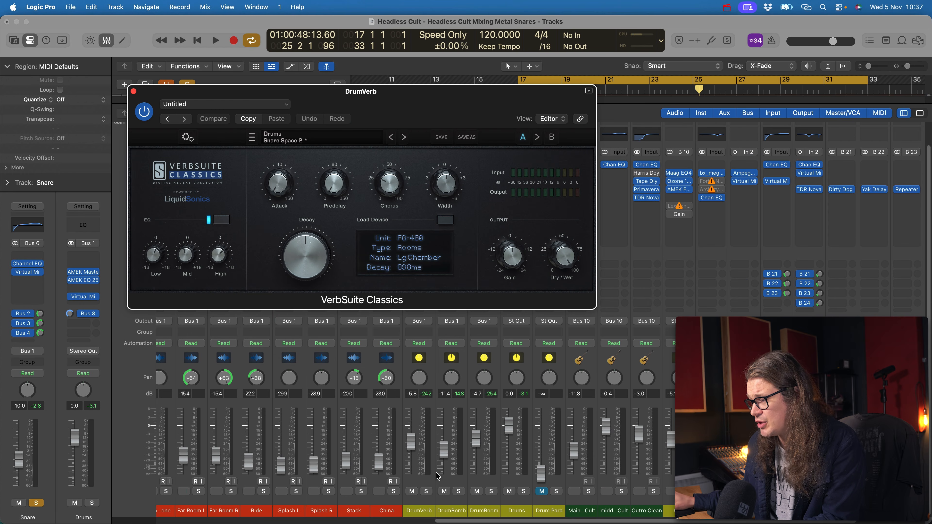
pyautogui.click(444, 492)
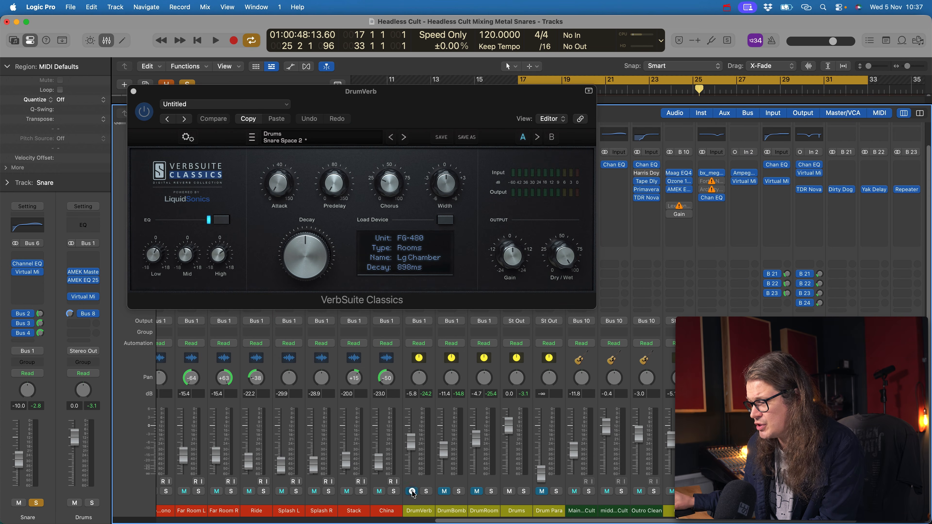
# Compare the soloed snare with DrumVerb muted and unmuted during playback, leave DrumVerb on, and stop playback.
pyautogui.press('space')
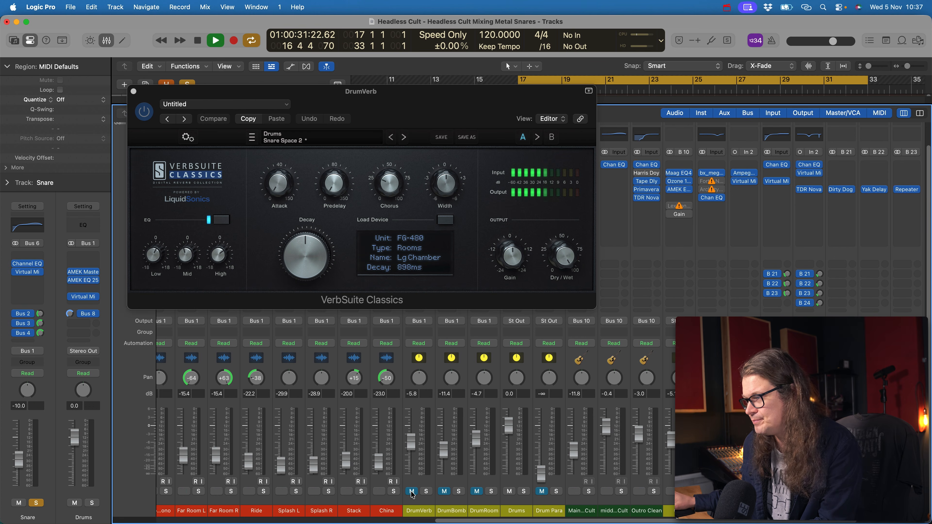
pyautogui.click(411, 492)
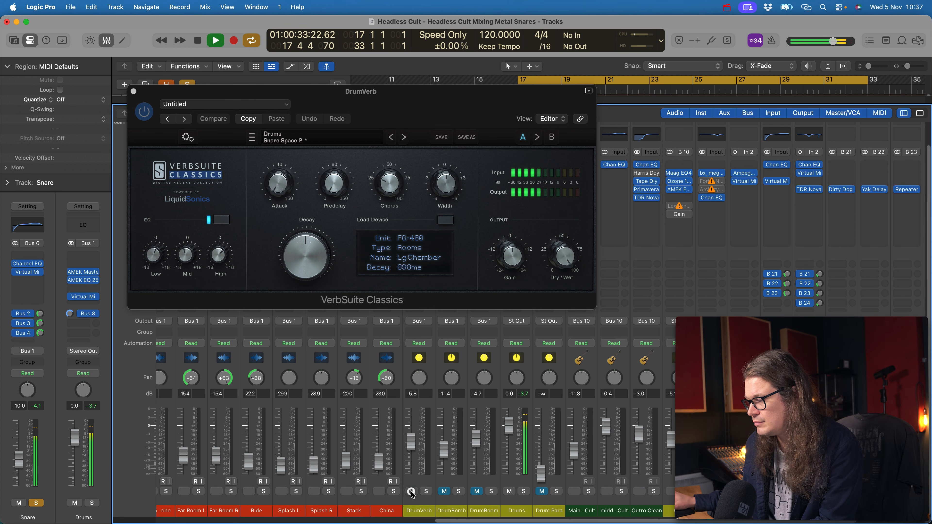
pyautogui.keyDown('alt'); pyautogui.click(412, 492); pyautogui.keyUp('alt')
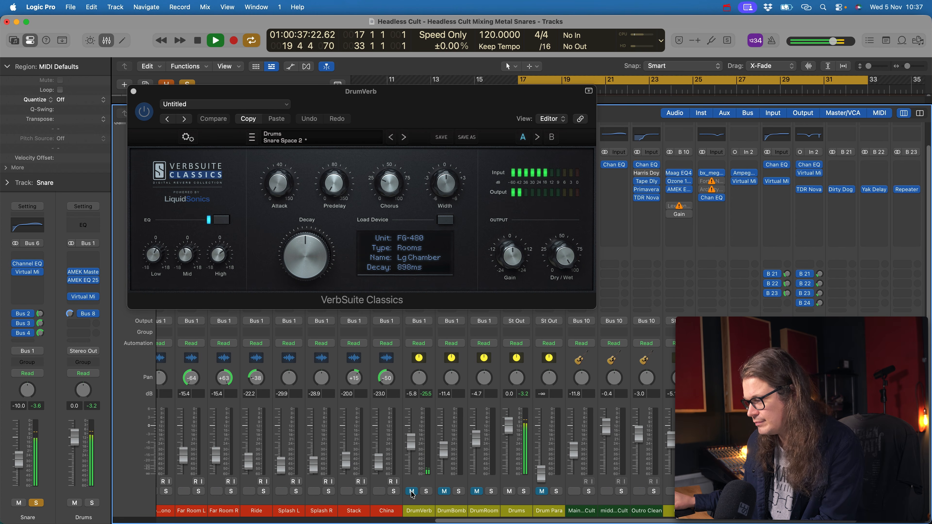
pyautogui.keyDown('alt'); pyautogui.click(412, 492); pyautogui.keyUp('alt')
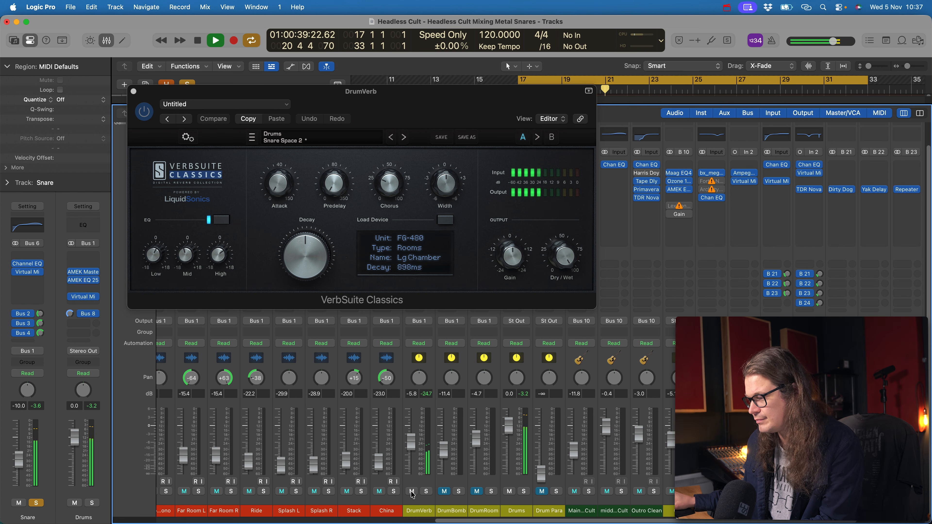
pyautogui.press('space')
# Unmute DrumBomb and compare the snare with that return muted and unmuted during playback, leaving it on.
pyautogui.keyDown('alt'); pyautogui.click(411, 491); pyautogui.keyUp('alt')
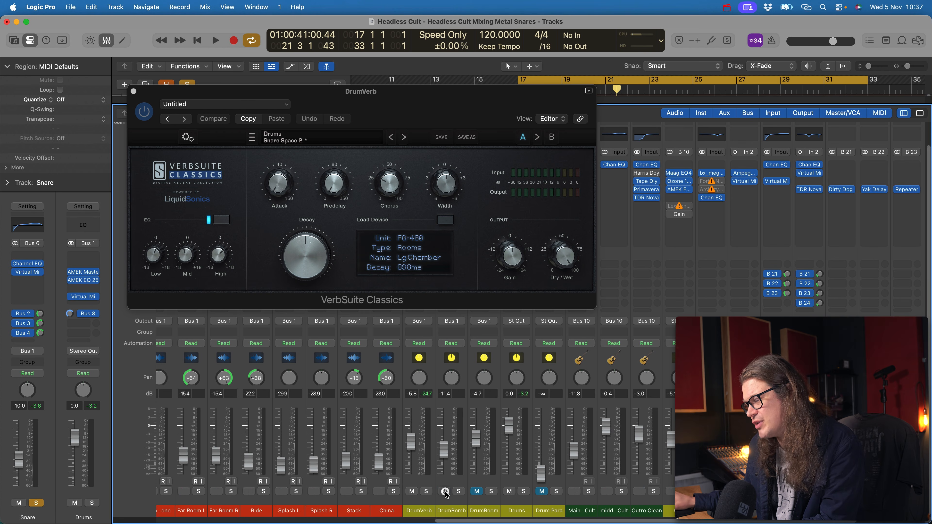
pyautogui.press('space')
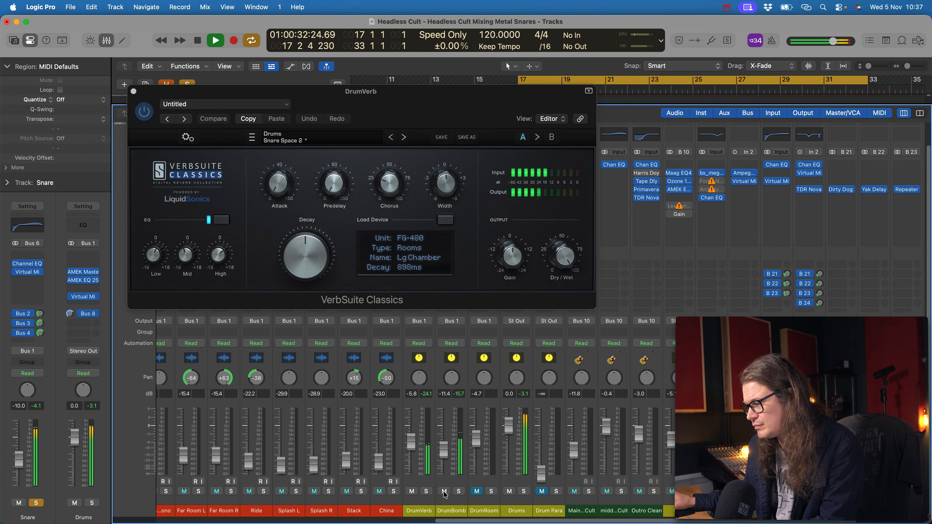
pyautogui.click(444, 491)
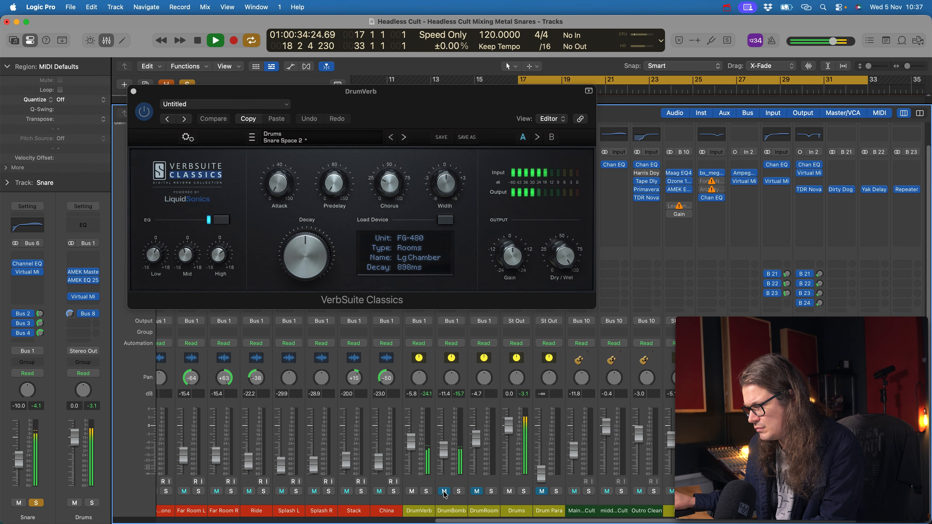
pyautogui.keyDown('alt'); pyautogui.click(444, 491); pyautogui.keyUp('alt')
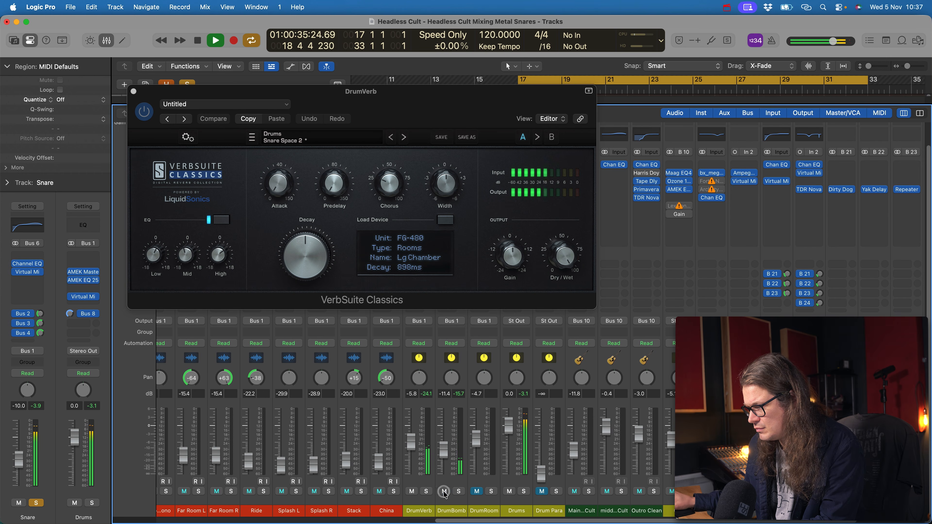
# Solo DrumBomb exclusively to hear it alone, stop playback, and close the DrumVerb reverb window.
pyautogui.keyDown('alt'); pyautogui.click(459, 492); pyautogui.keyUp('alt')
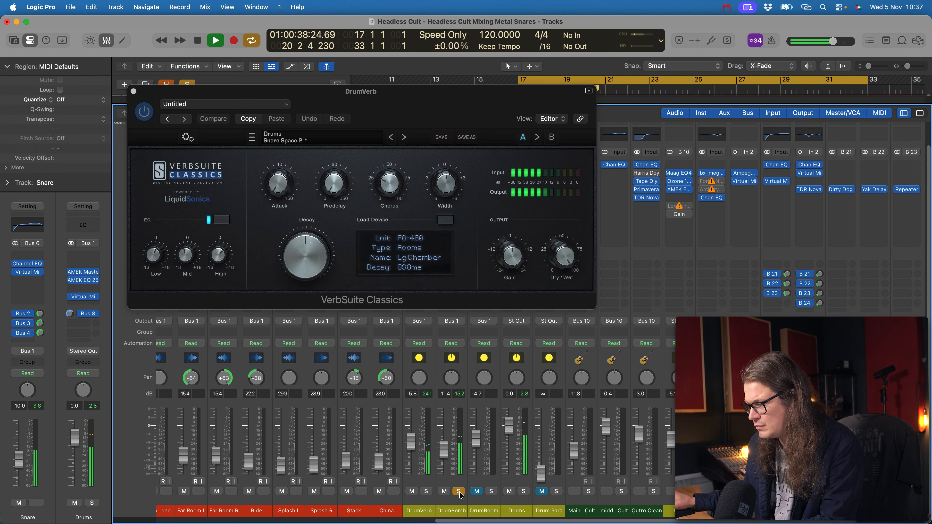
pyautogui.press('space')
pyautogui.click(133, 91)
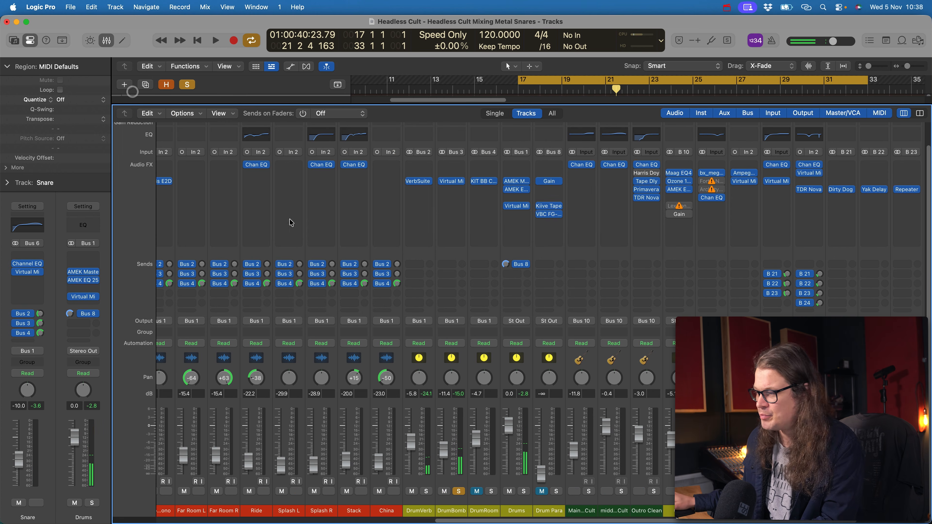
# Open the Virtual Mix Rack on DrumBomb and examine its FG-S EQ and FG-Bomber module settings.
pyautogui.click(452, 181)
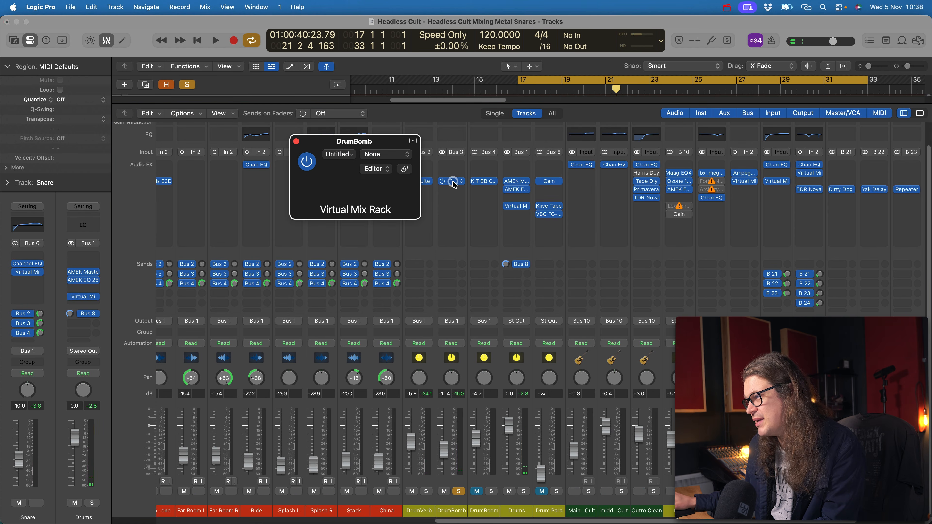
pyautogui.moveTo(497, 153); pyautogui.dragTo(417, 75)
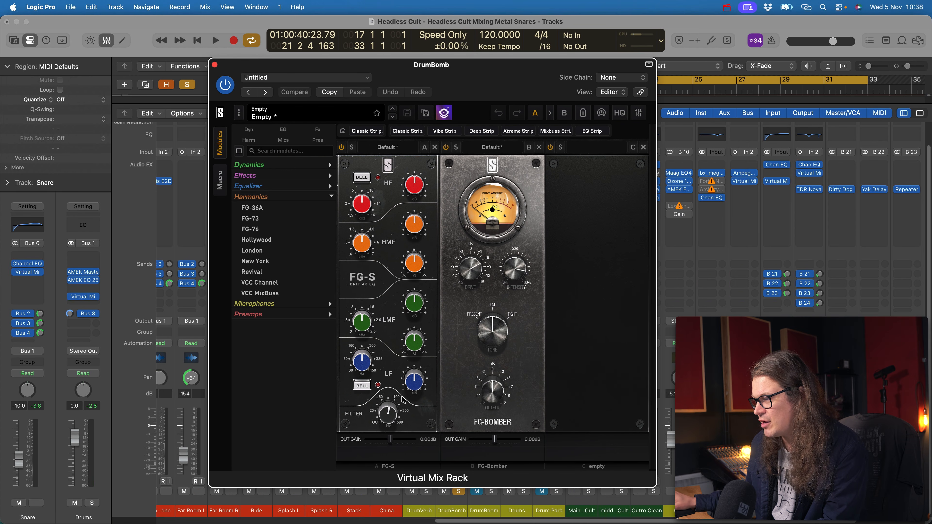
pyautogui.moveTo(392, 411)
pyautogui.press('s')
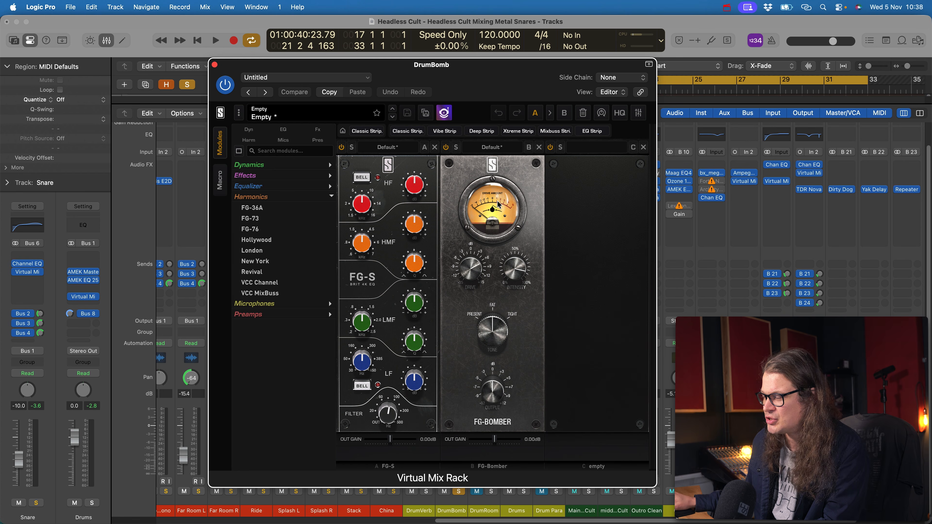
pyautogui.moveTo(476, 77); pyautogui.dragTo(417, 50)
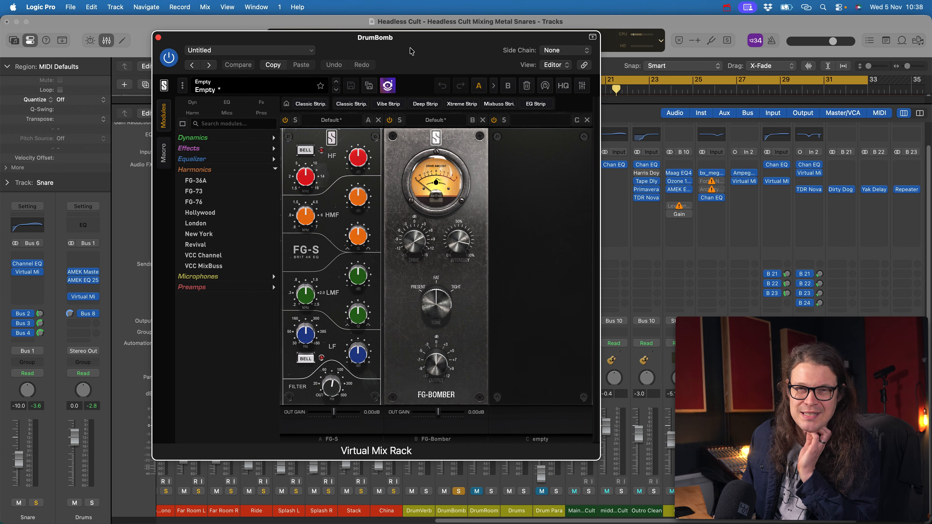
pyautogui.press('s')
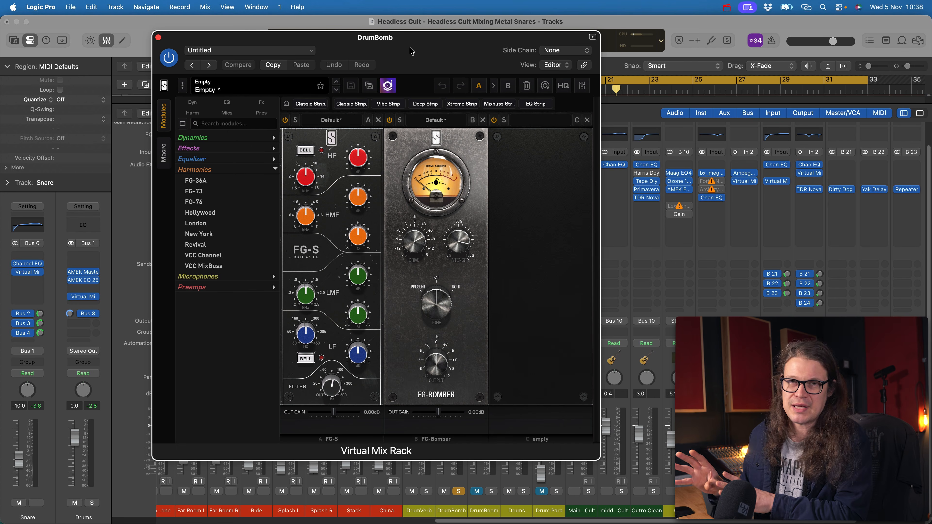
pyautogui.press('s')
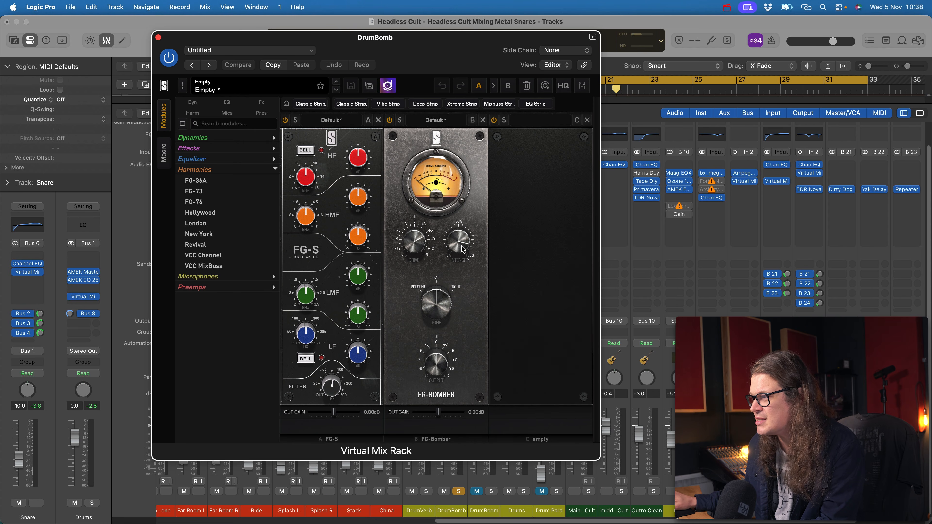
# Play the soloed DrumBomb return through its FG-Bomber, then unsolo it and close the Virtual Mix Rack.
pyautogui.press('space')
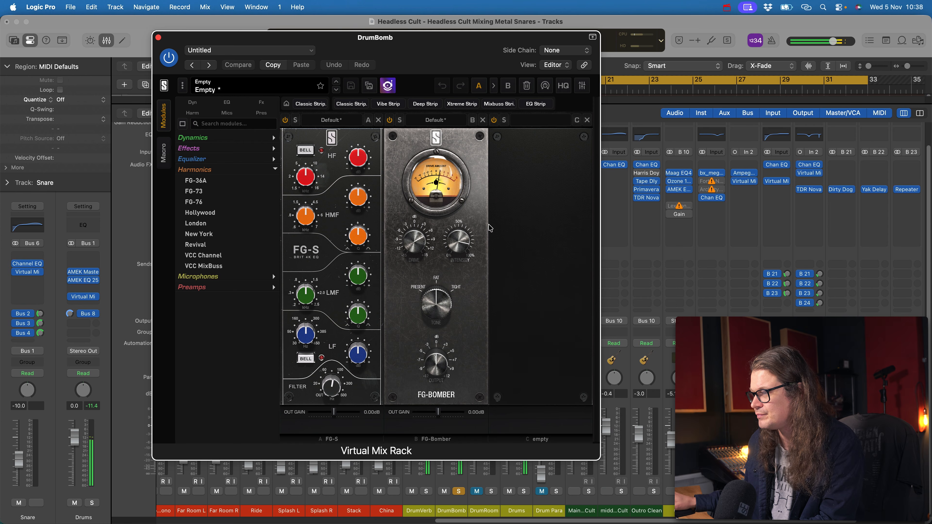
pyautogui.click(458, 493)
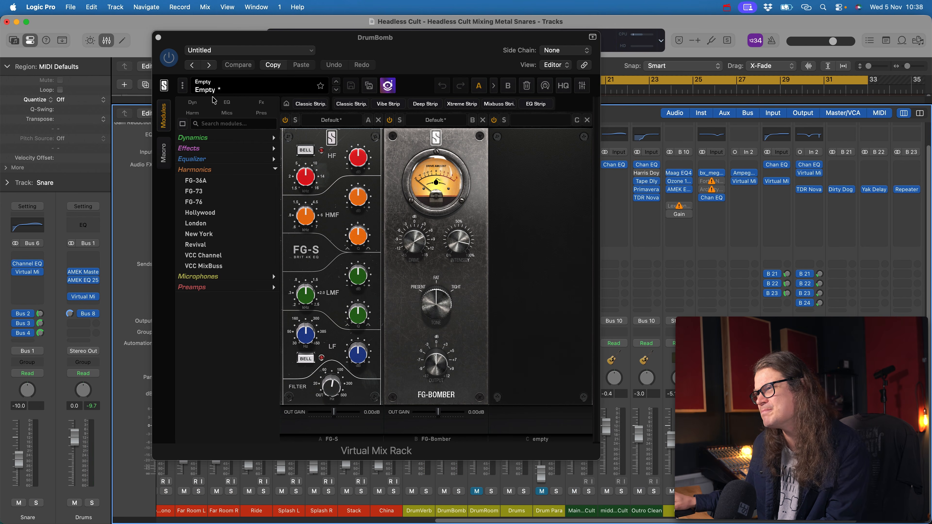
pyautogui.click(158, 37)
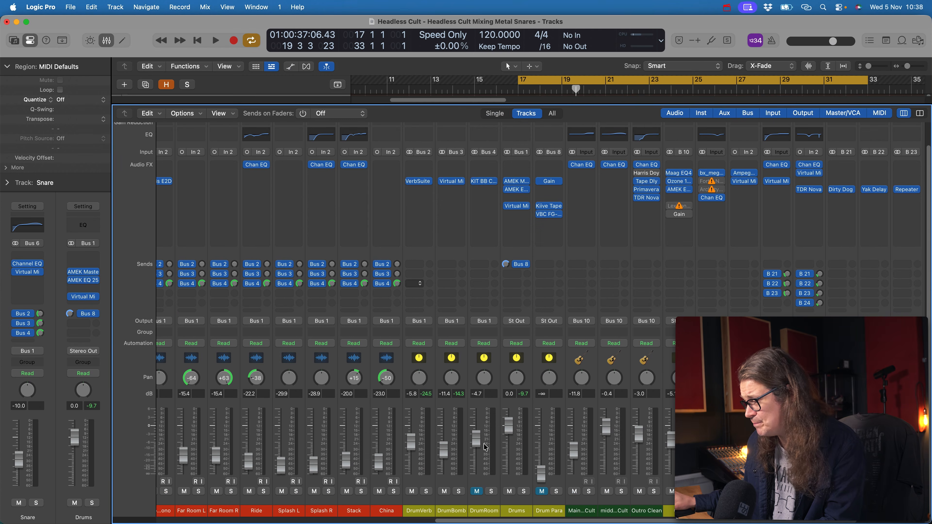
# Solo DrumRoom, look over its KIT BB Chamber A reverb settings, and audition the return on its own.
pyautogui.click(490, 491)
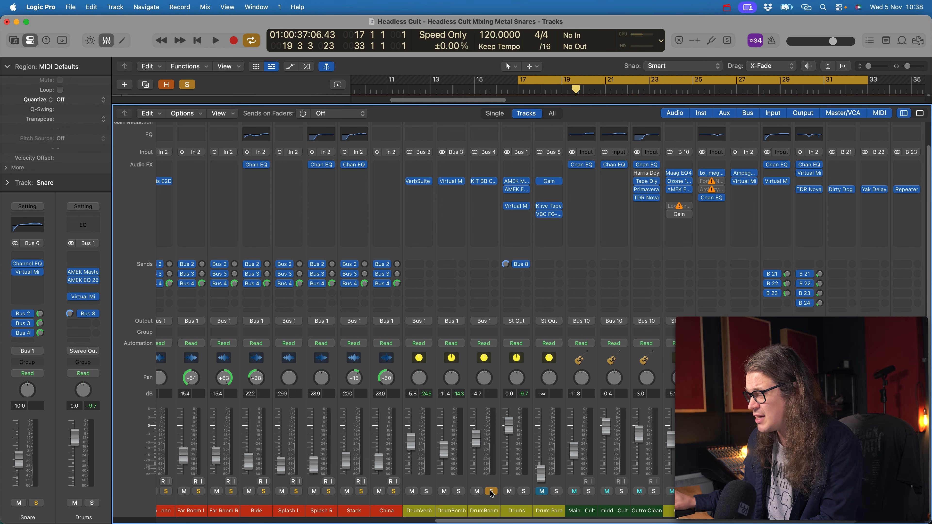
pyautogui.click(484, 181)
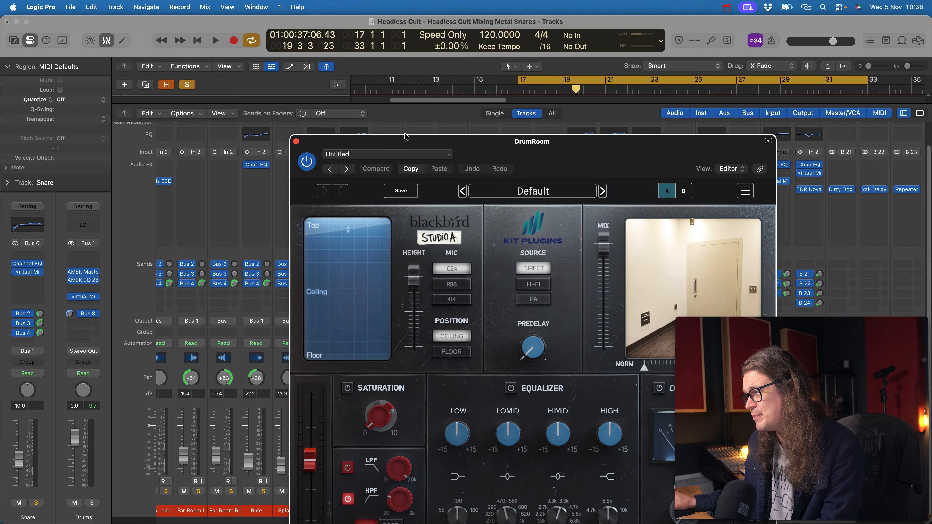
pyautogui.moveTo(515, 146); pyautogui.dragTo(340, 67)
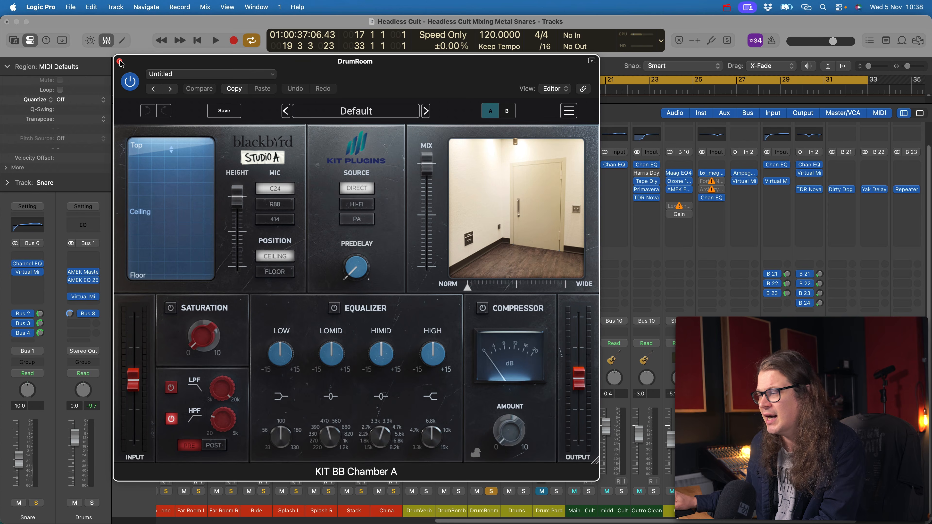
pyautogui.click(122, 63)
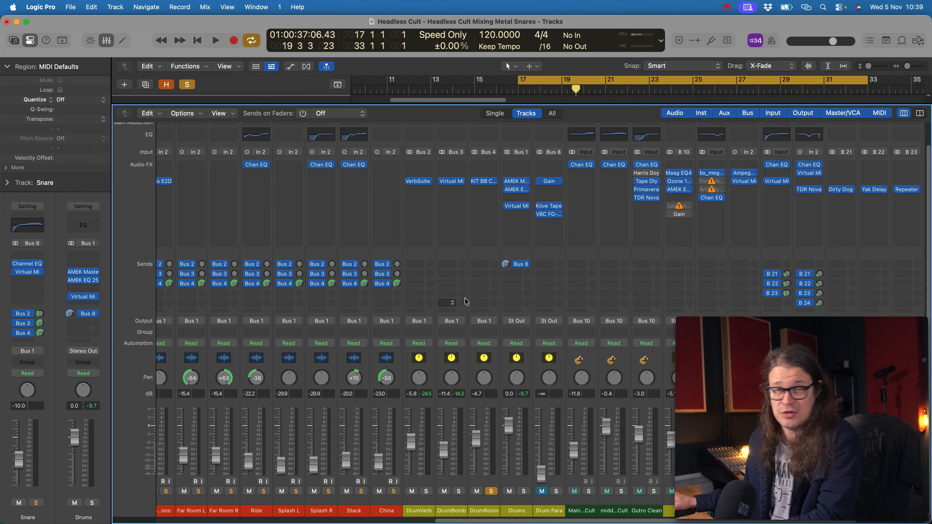
pyautogui.press('space')
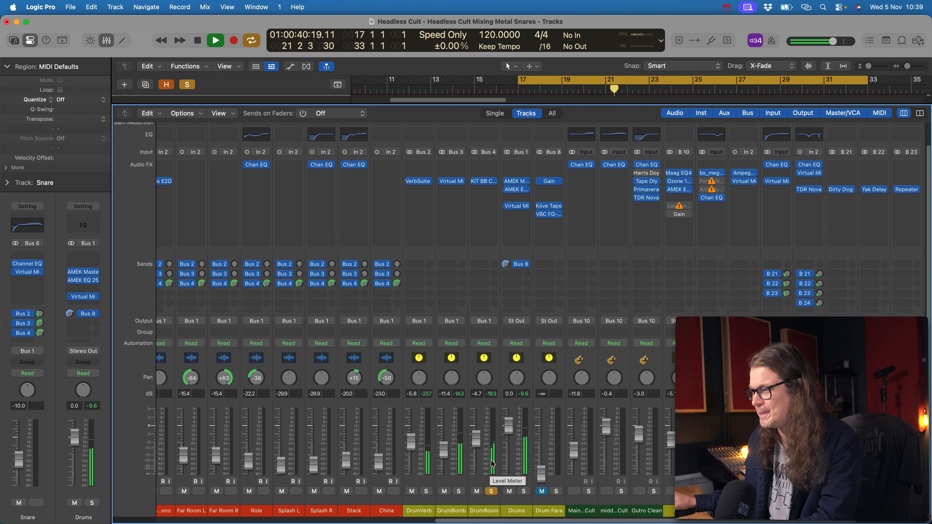
pyautogui.press('space')
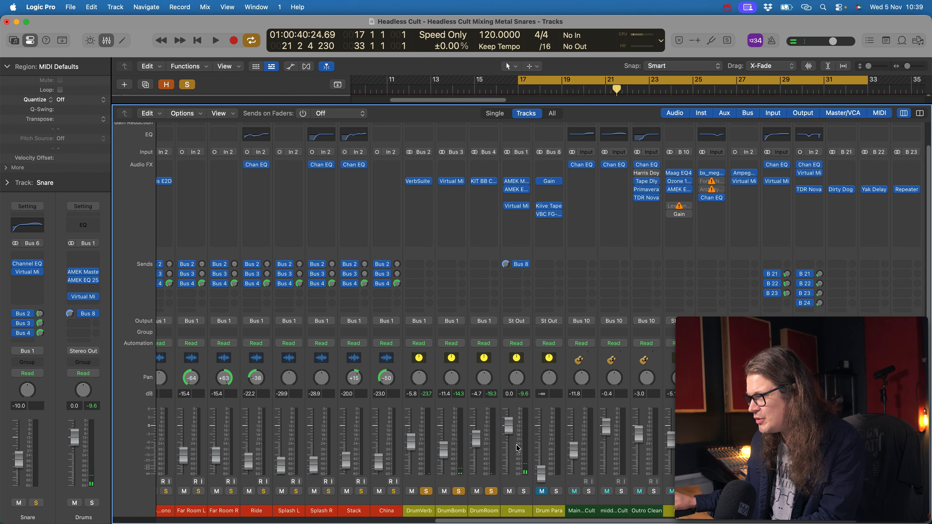
# Audition DrumVerb, DrumBomb and DrumRoom soloed together, then stop playback and unsolo all three returns.
pyautogui.press('space')
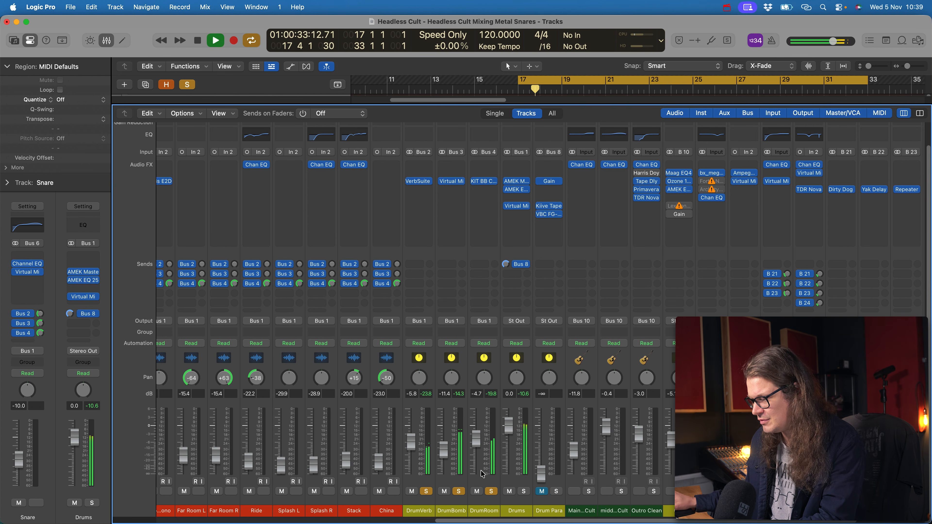
pyautogui.press('s')
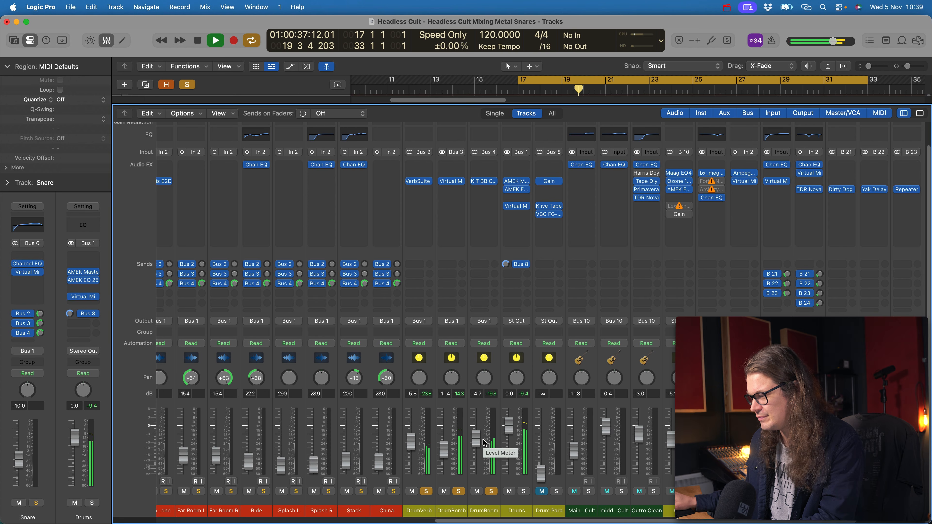
pyautogui.press('s')
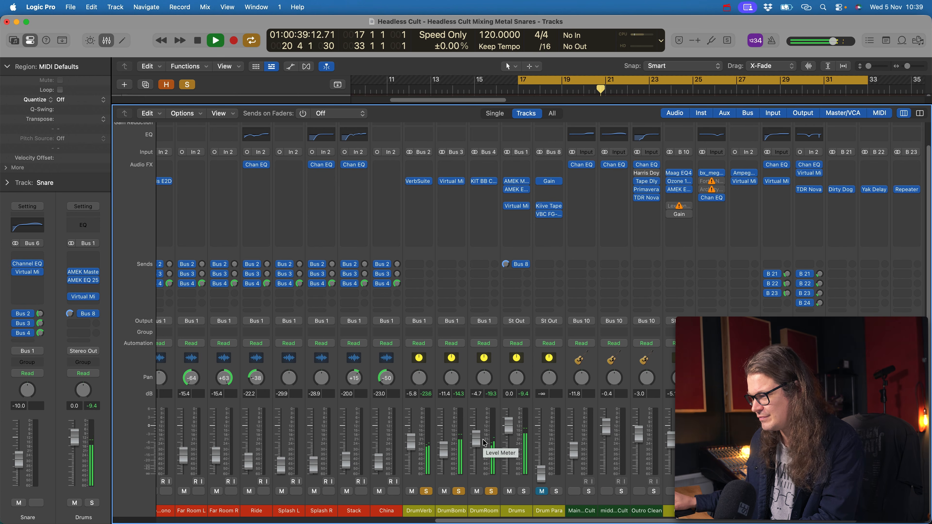
pyautogui.press('s')
pyautogui.press('space')
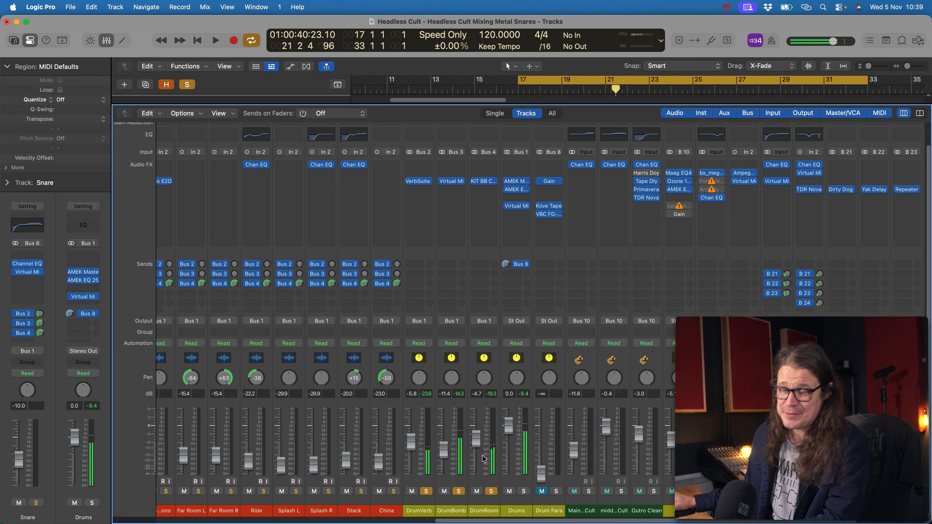
pyautogui.moveTo(471, 496); pyautogui.dragTo(426, 493)
# Unmute DrumRoom, select the DrumVerb, DrumBomb and DrumRoom channels together, and solo the Snare bus.
pyautogui.click(477, 492)
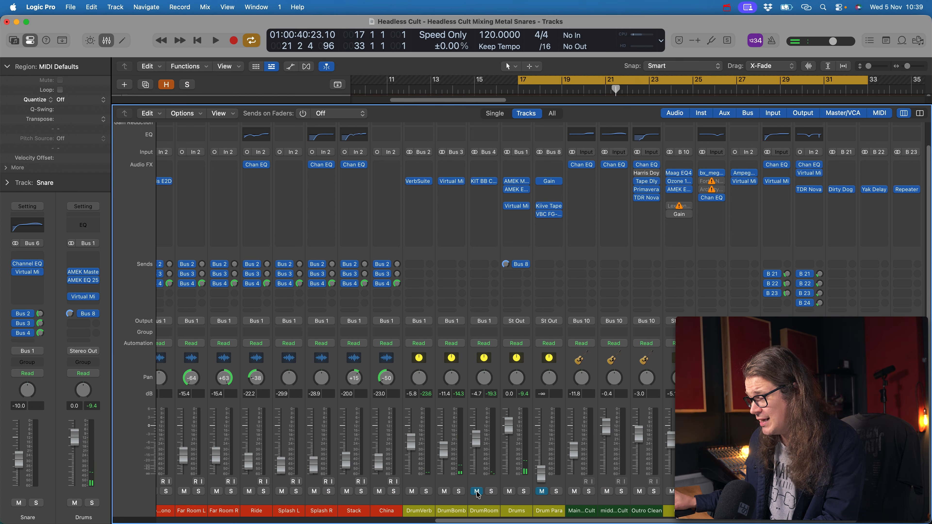
pyautogui.click(431, 511)
pyautogui.hscroll(-10, 487, 490)
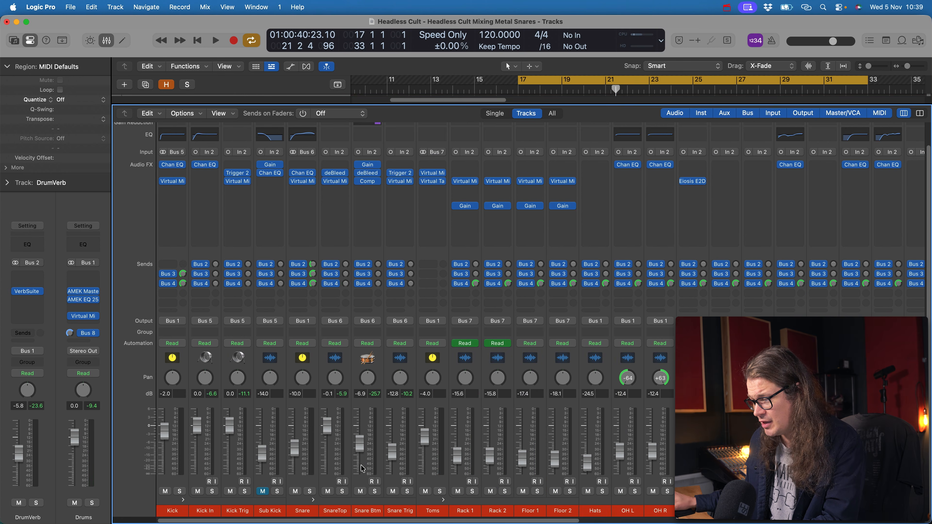
pyautogui.click(310, 491)
pyautogui.hscroll(10, 453, 468)
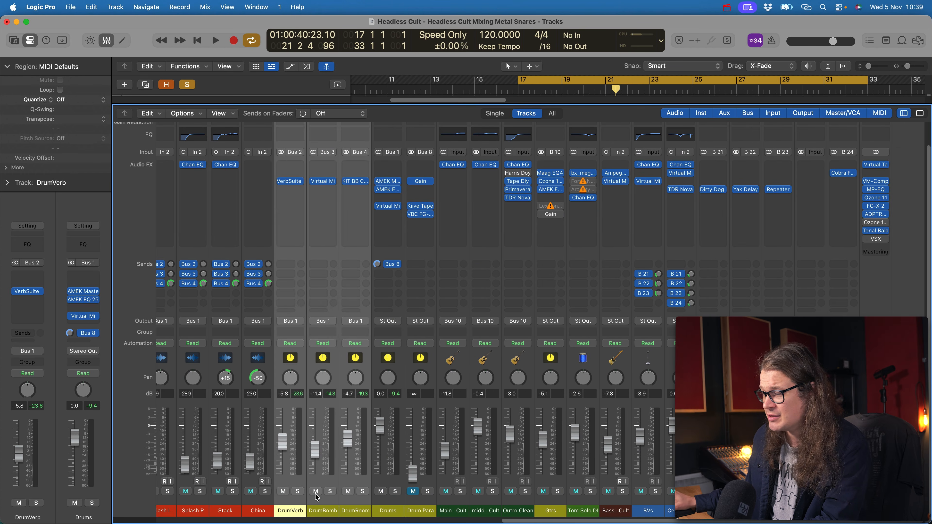
# Audition the soloed Snare bus with its returns, then open the Drums bus's AMEK Mastering Compressor and move its window clear of the faders.
pyautogui.press('space')
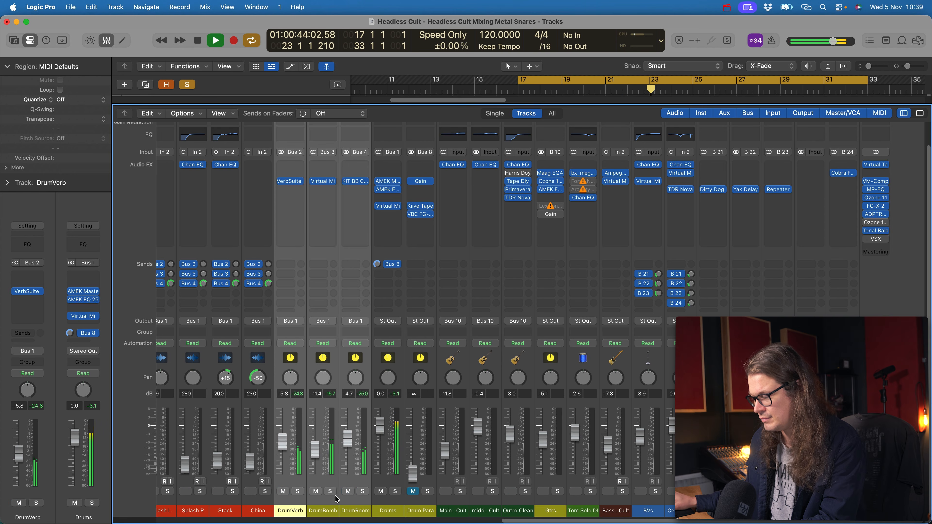
pyautogui.press('space')
pyautogui.click(391, 511)
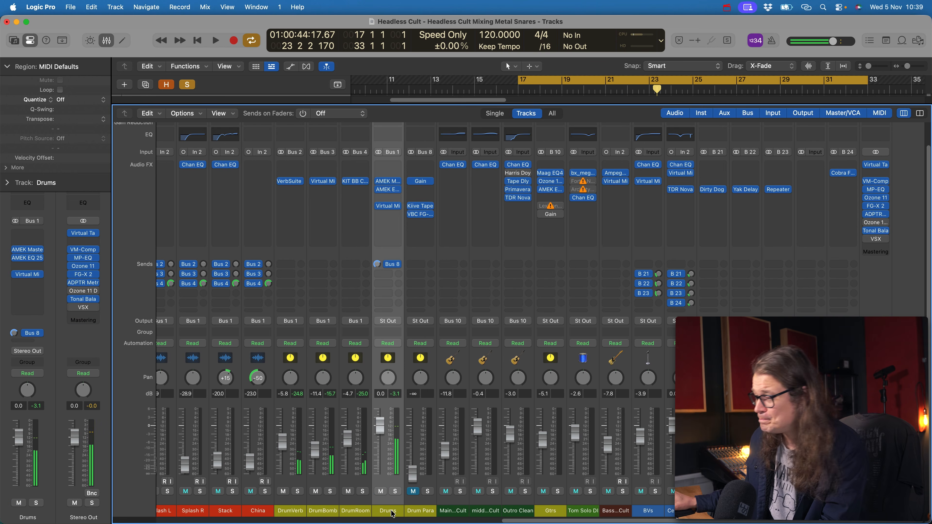
pyautogui.moveTo(391, 209)
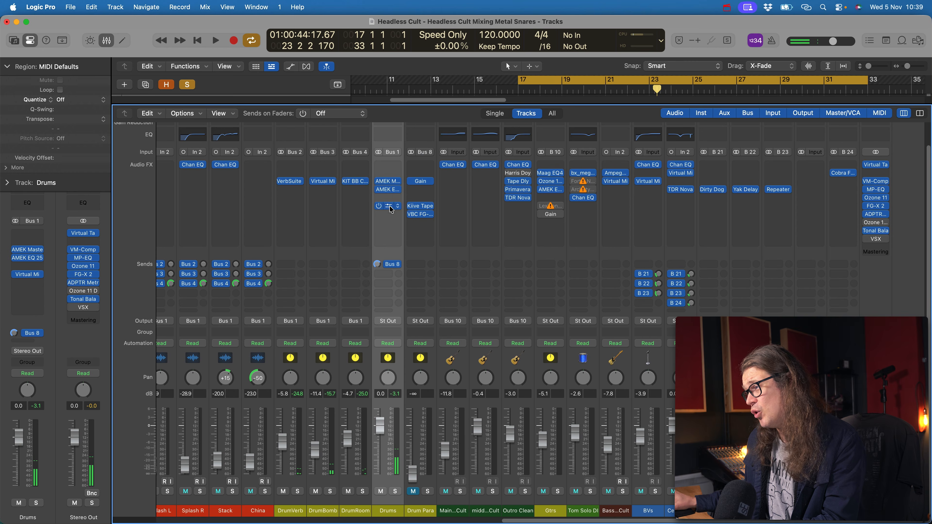
pyautogui.click(387, 181)
pyautogui.moveTo(510, 148); pyautogui.dragTo(331, 90)
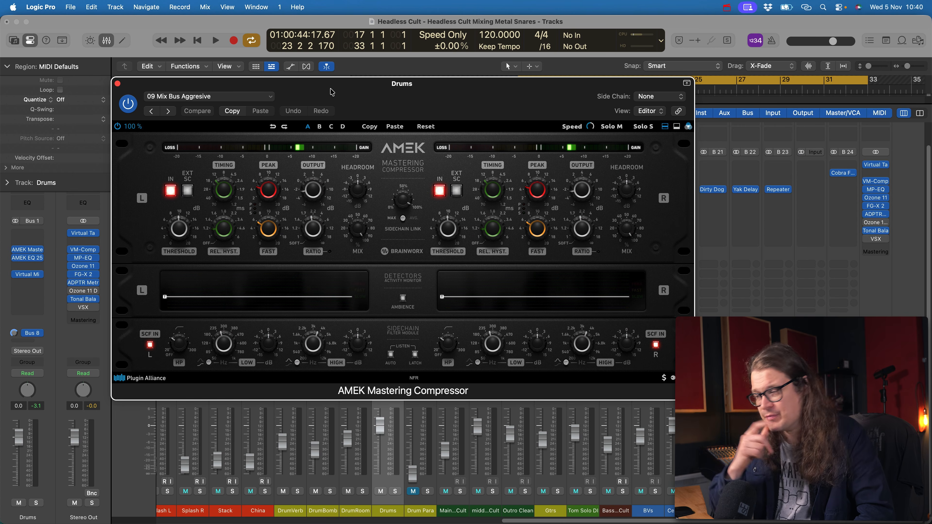
# Compare the soloed snare with the AMEK Mastering Compressor bypassed and active during playback, leaving the compressor on.
pyautogui.click(119, 126)
pyautogui.press('space')
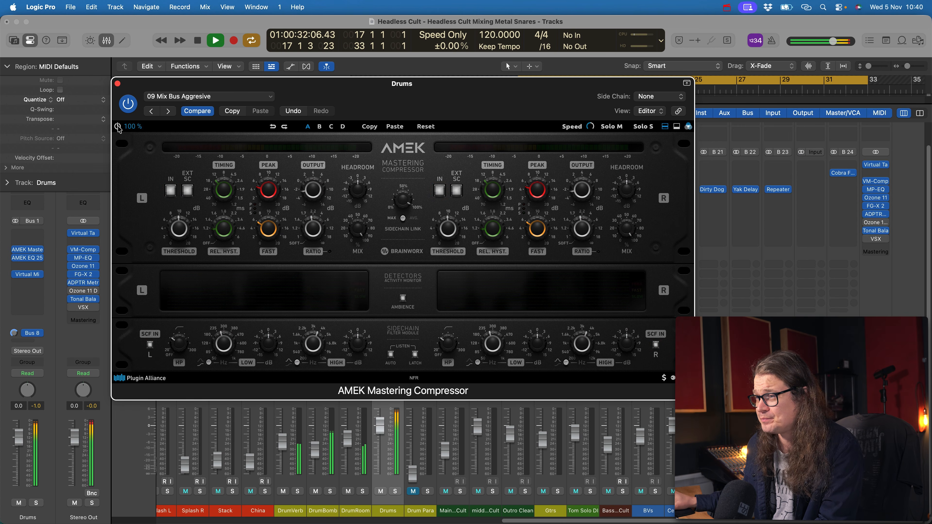
pyautogui.click(118, 126)
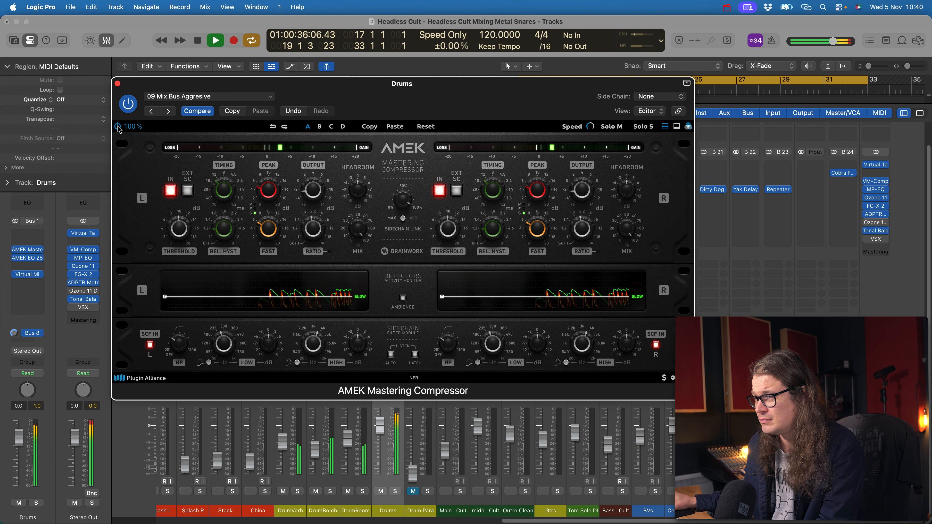
pyautogui.click(118, 127)
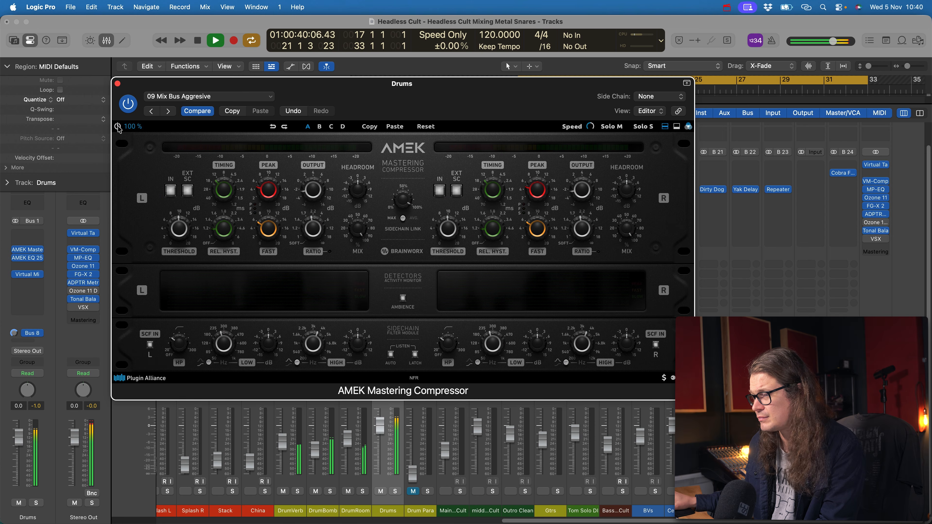
pyautogui.click(119, 127)
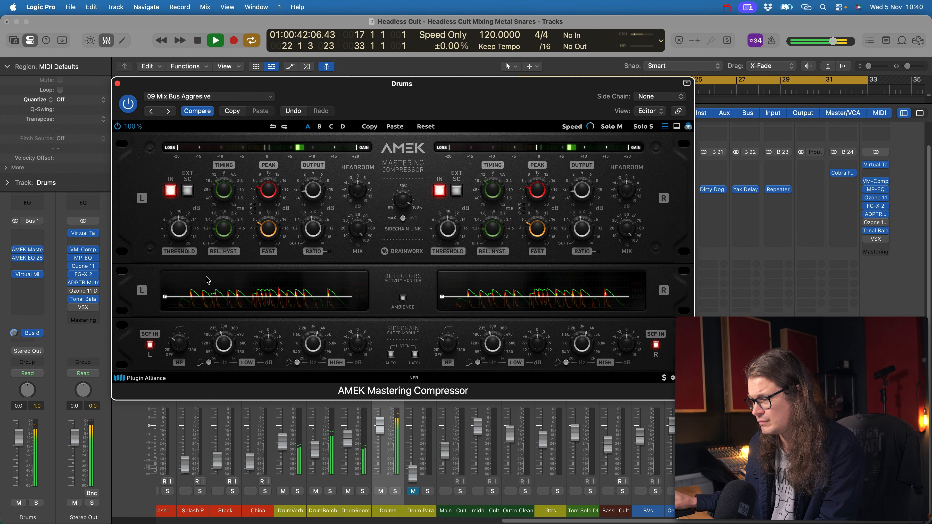
pyautogui.press('space')
# Unsolo the Snare bus and solo the Drums bus instead.
pyautogui.hscroll(-10, 351, 465)
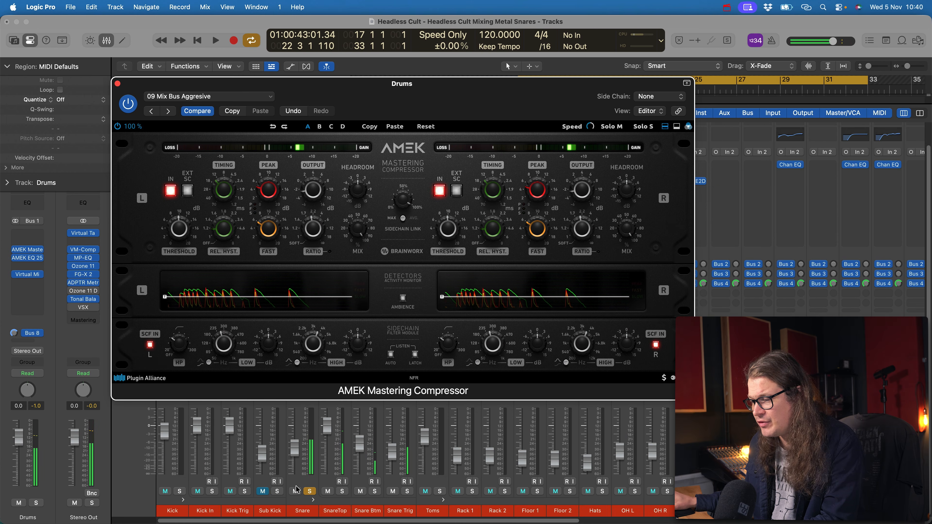
pyautogui.click(248, 505)
pyautogui.hscroll(10, 441, 490)
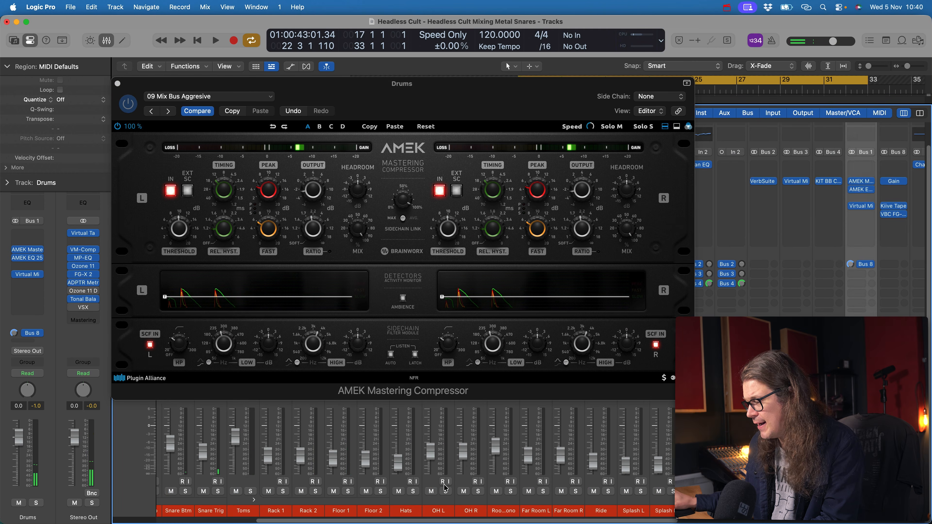
pyautogui.click(395, 492)
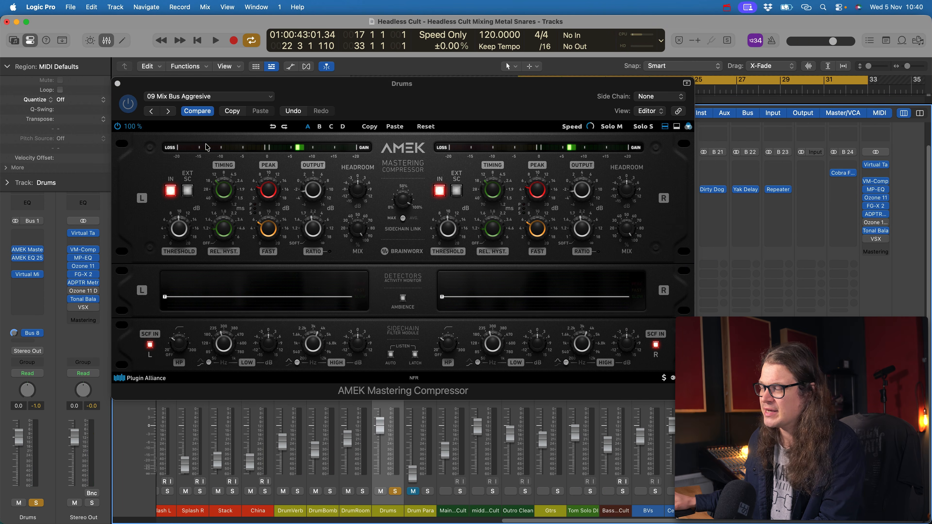
# Compare the soloed Drums bus with the AMEK Mastering Compressor bypassed and active, then close the compressor with it switched on.
pyautogui.click(119, 127)
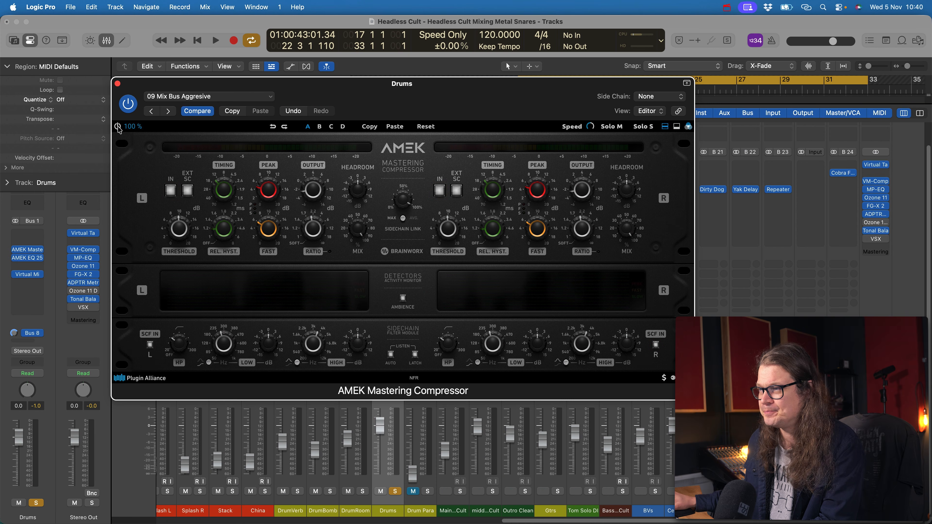
pyautogui.press('space')
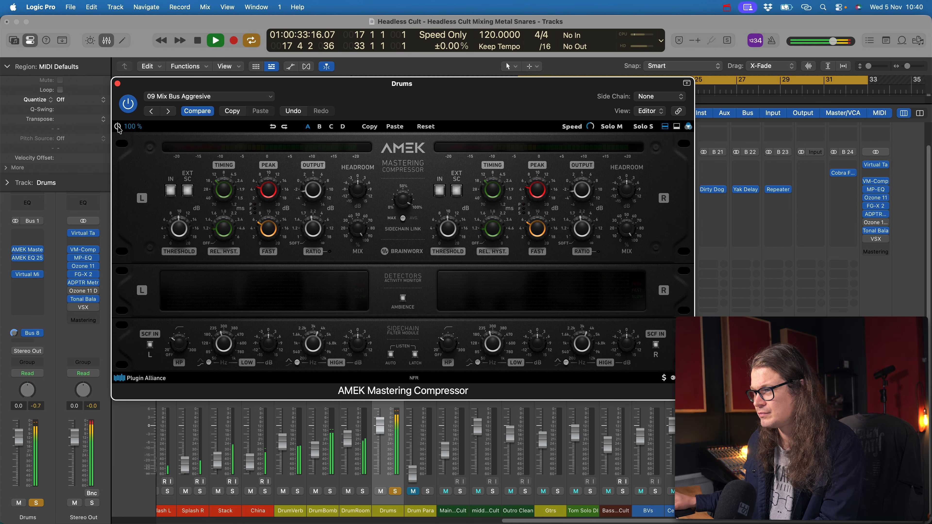
pyautogui.click(118, 127)
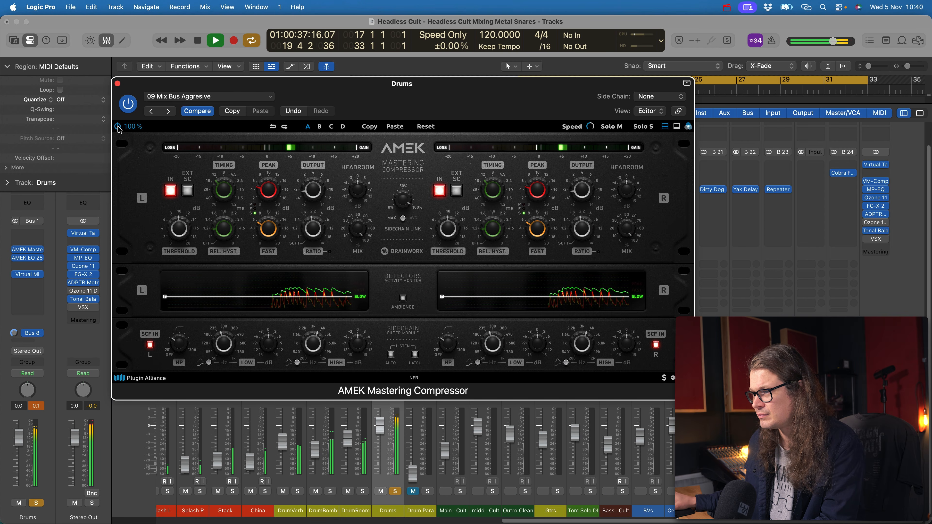
pyautogui.click(118, 127)
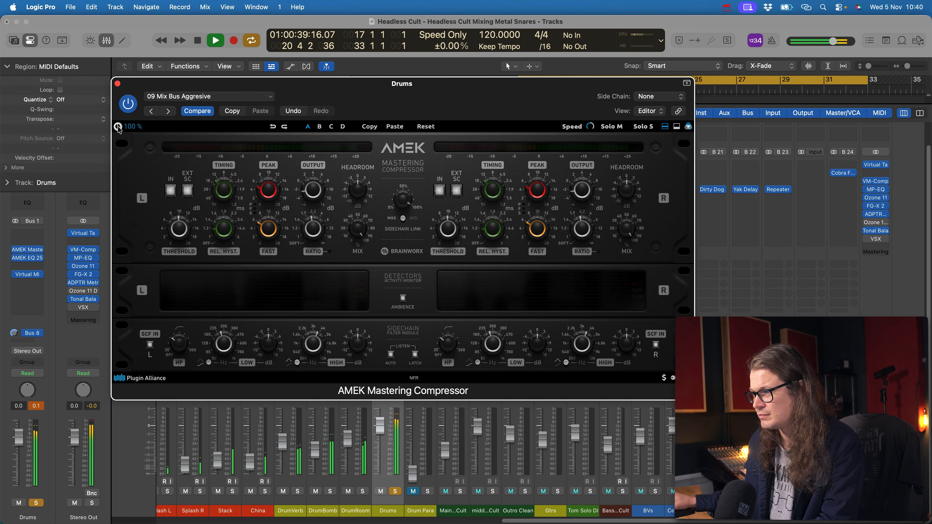
pyautogui.click(118, 127)
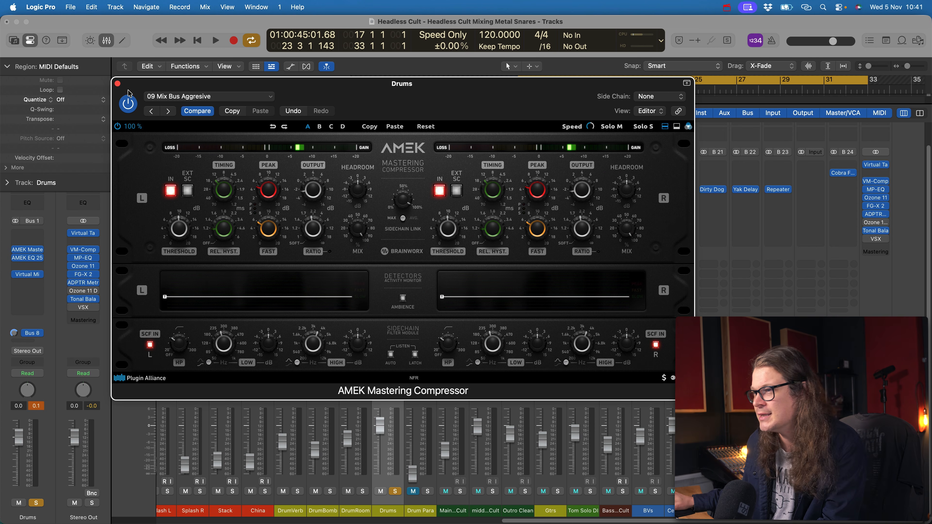
pyautogui.click(117, 85)
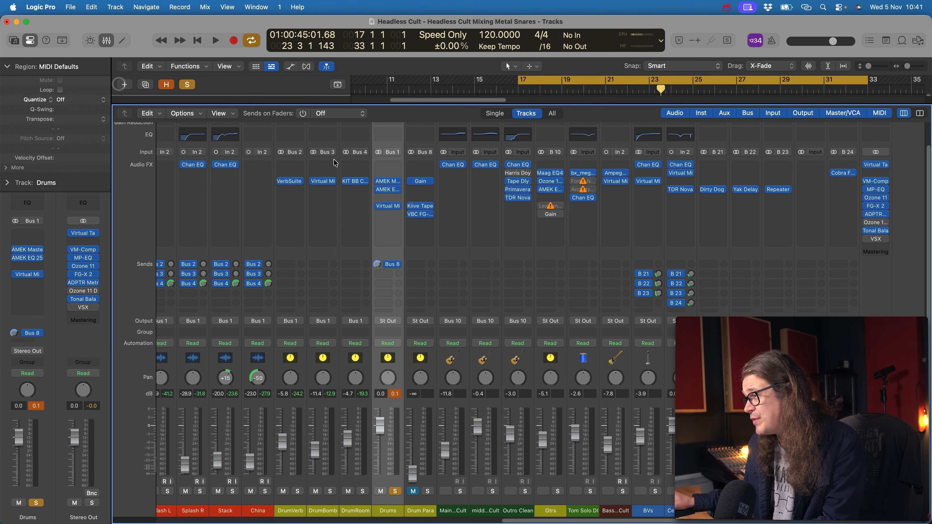
# Open the Drums bus's AMEK EQ 250, compare it bypassed and active during playback, then close it with the EQ on.
pyautogui.click(389, 191)
pyautogui.moveTo(460, 146); pyautogui.dragTo(310, 89)
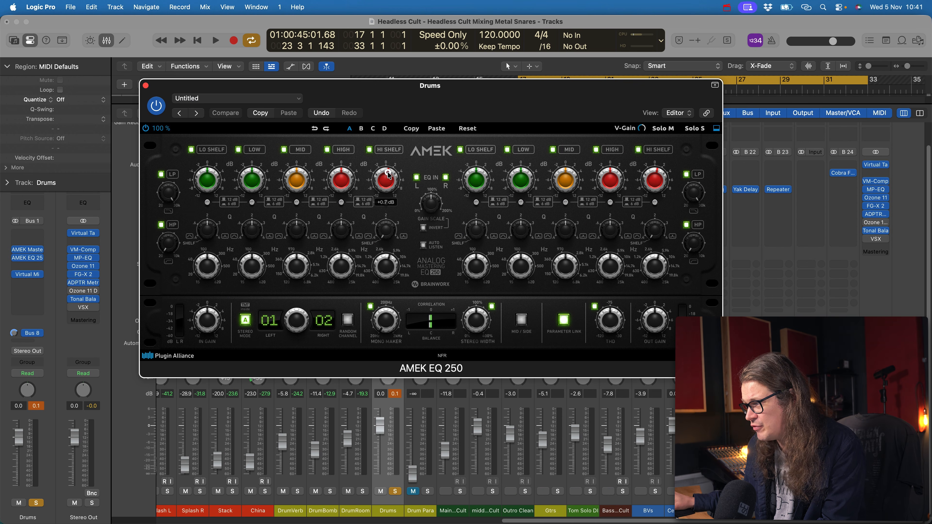
pyautogui.click(146, 129)
pyautogui.press('space')
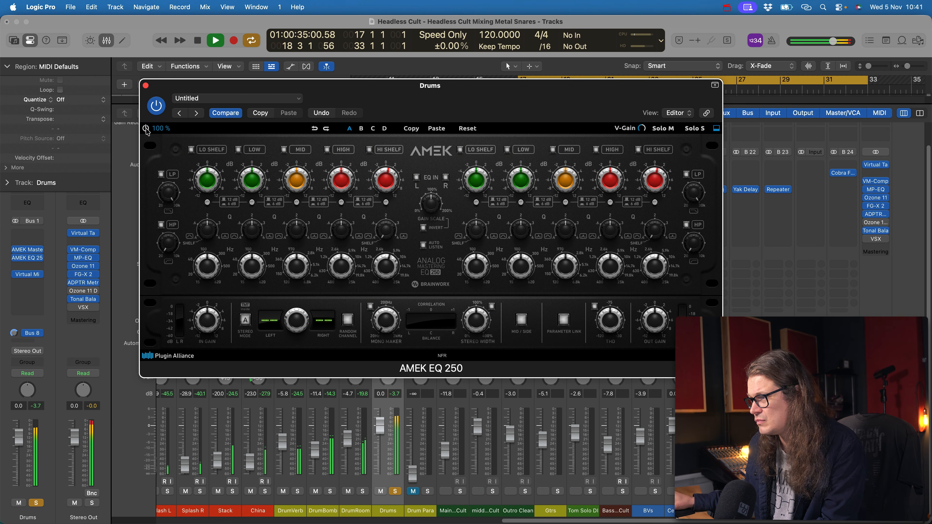
pyautogui.click(146, 128)
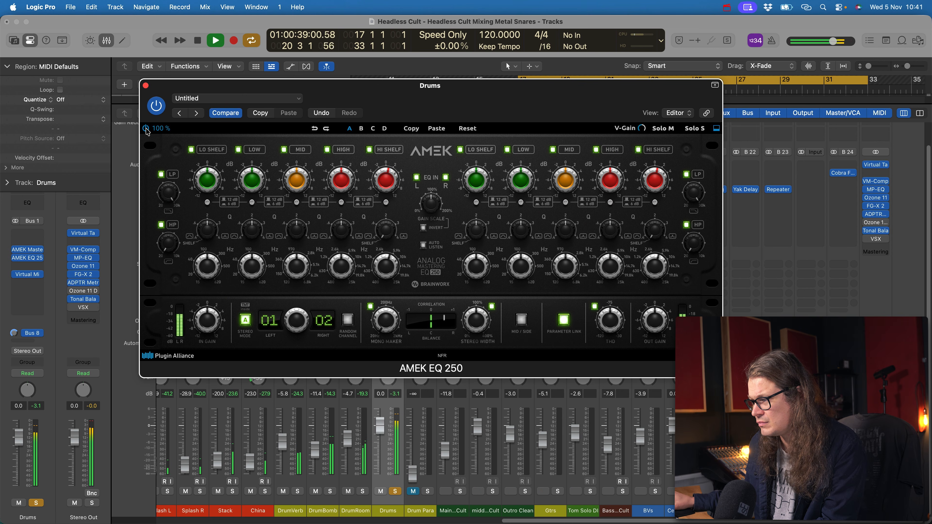
pyautogui.click(146, 129)
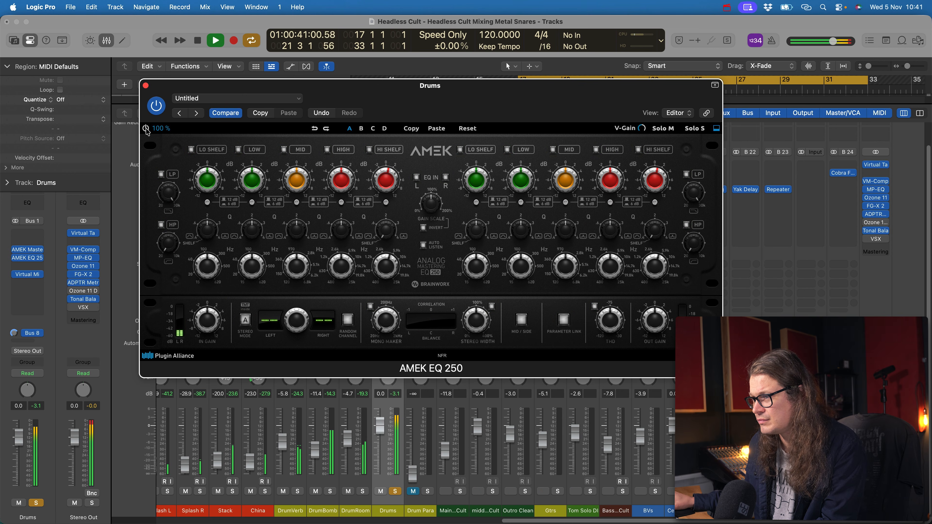
pyautogui.click(145, 129)
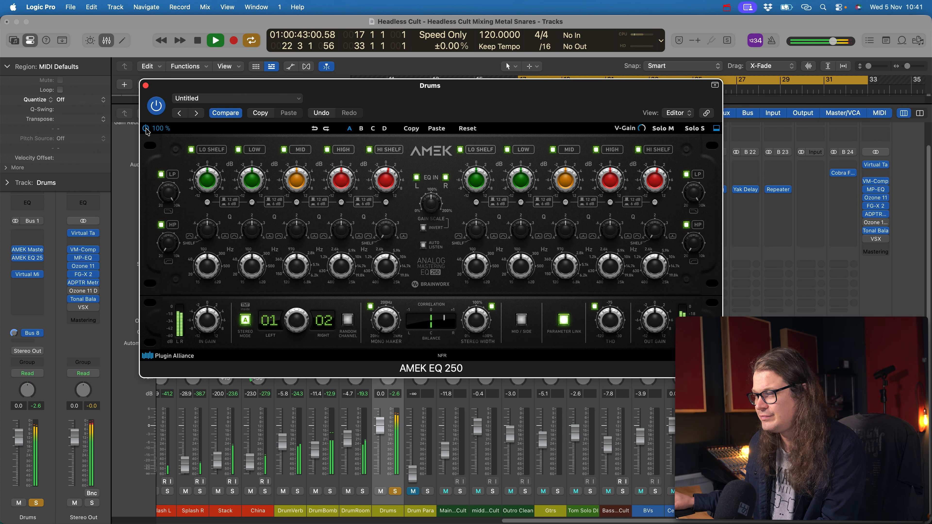
pyautogui.press('space')
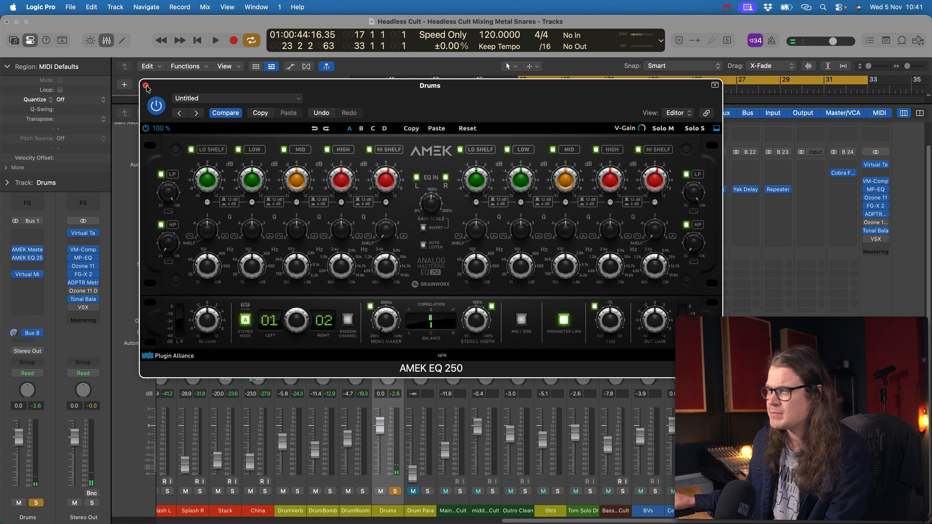
pyautogui.click(146, 86)
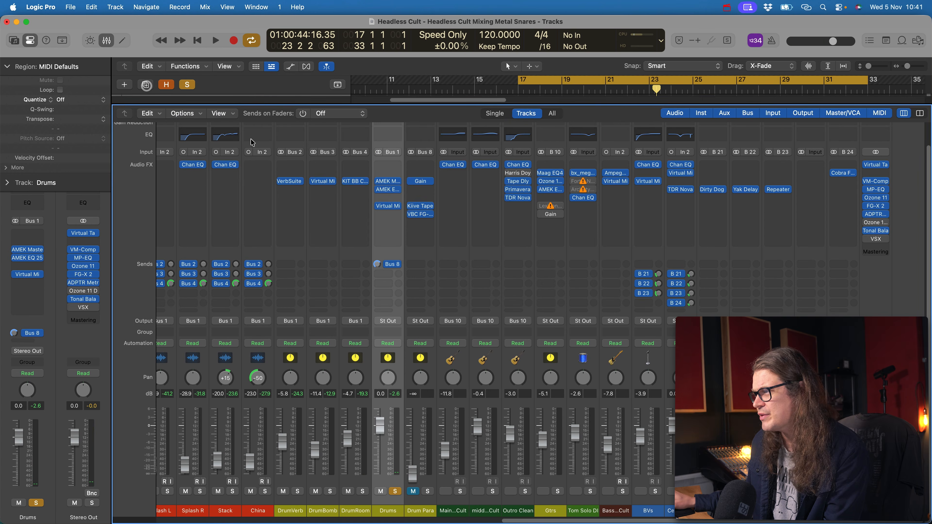
# Look over The Monster in the Drums bus's Virtual Mix Rack, then switch the plug-in on and close it.
pyautogui.click(388, 209)
pyautogui.moveTo(489, 145); pyautogui.dragTo(318, 70)
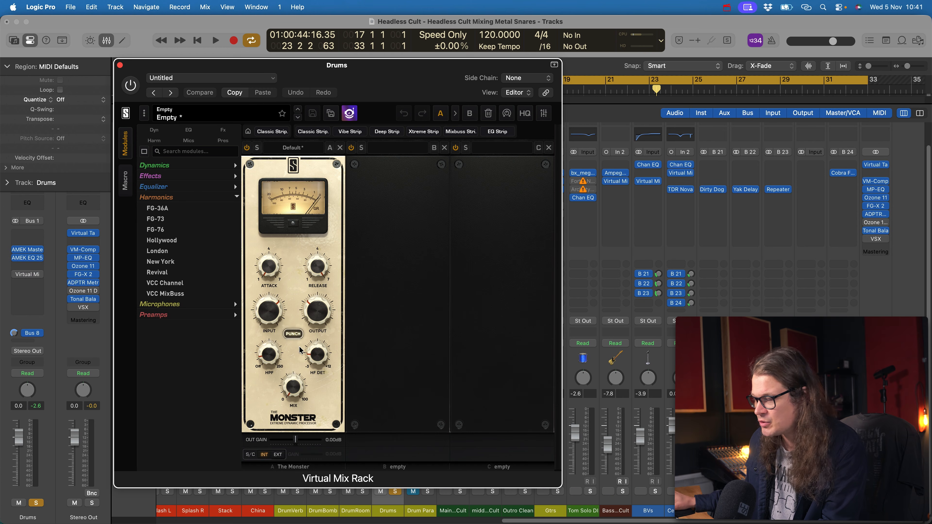
pyautogui.moveTo(293, 394); pyautogui.dragTo(294, 390)
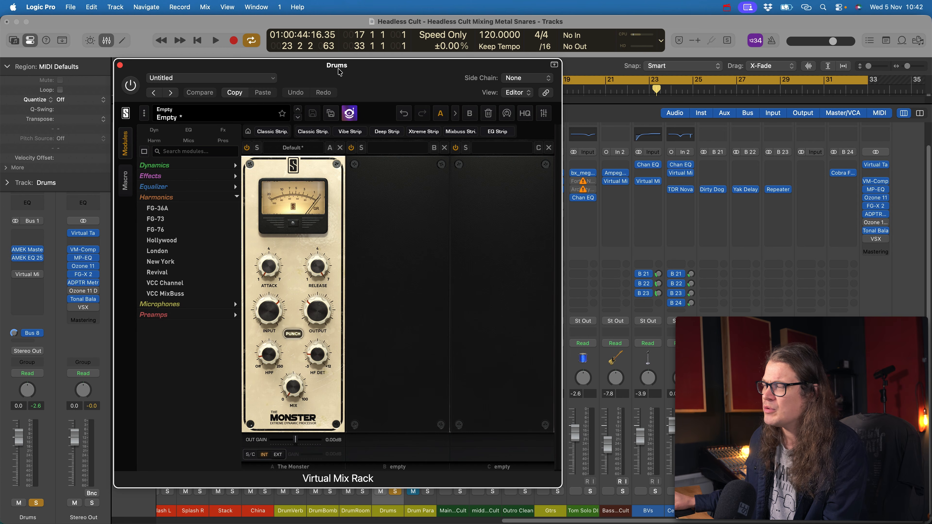
pyautogui.click(132, 84)
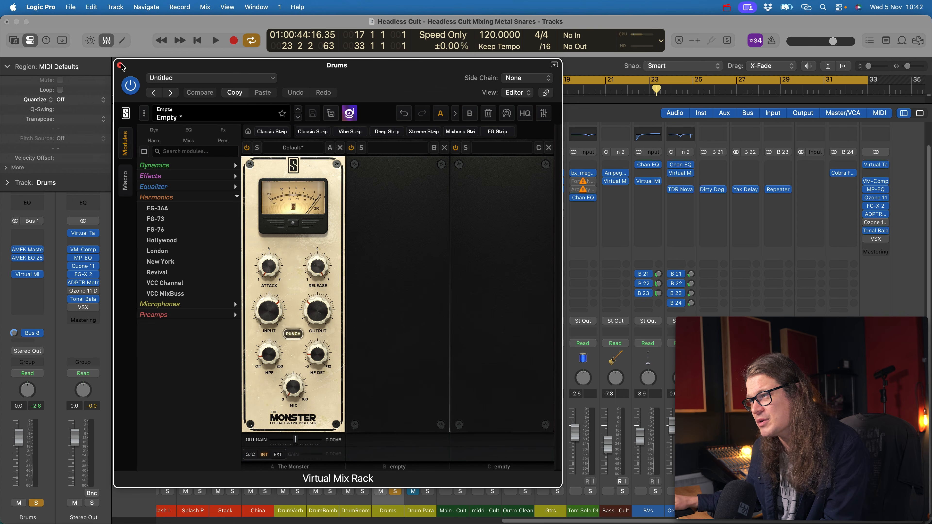
pyautogui.click(120, 65)
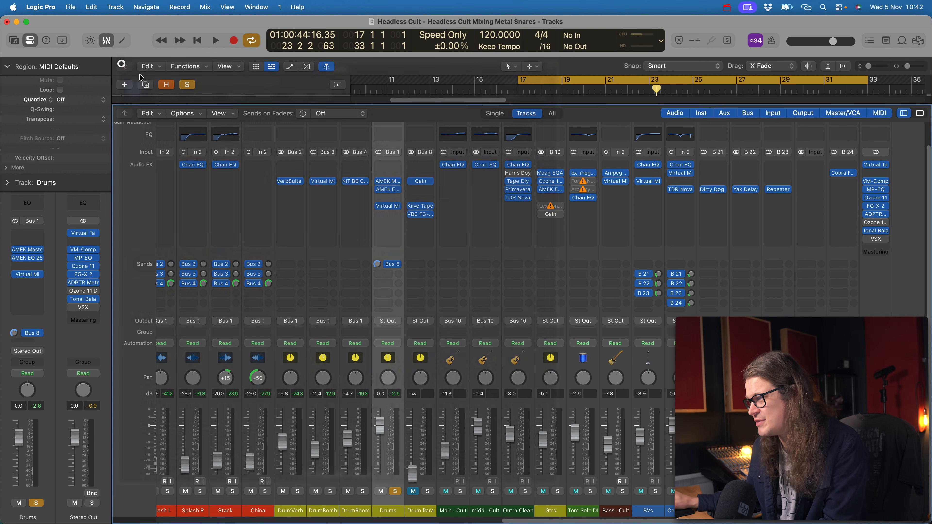
# Reopen the Virtual Mix Rack, audition The Monster with its mix raised and the module toggled, and leave the mix at 0%.
pyautogui.click(386, 205)
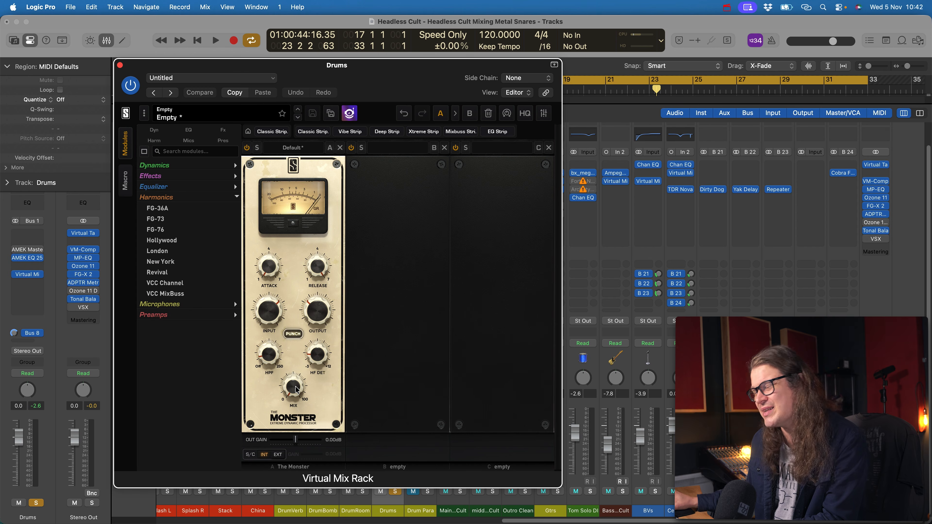
pyautogui.press('space')
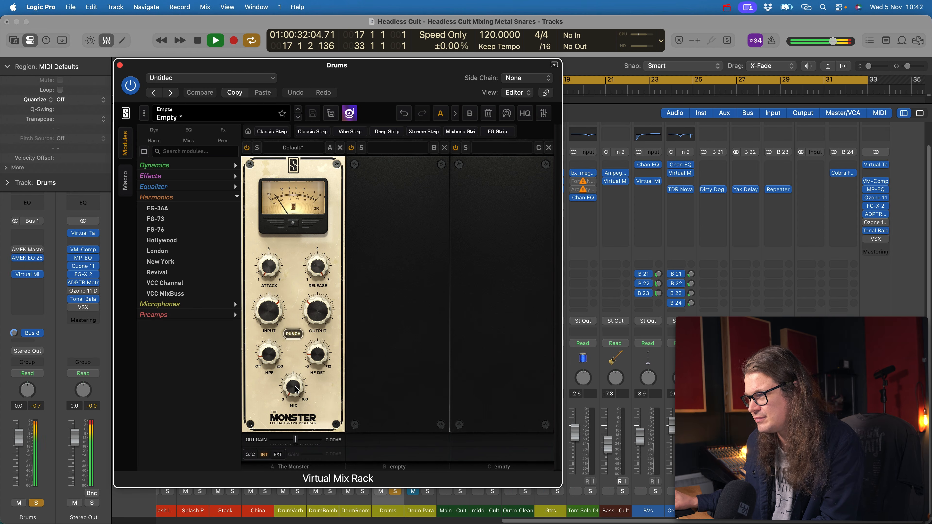
pyautogui.moveTo(297, 389); pyautogui.dragTo(294, 338)
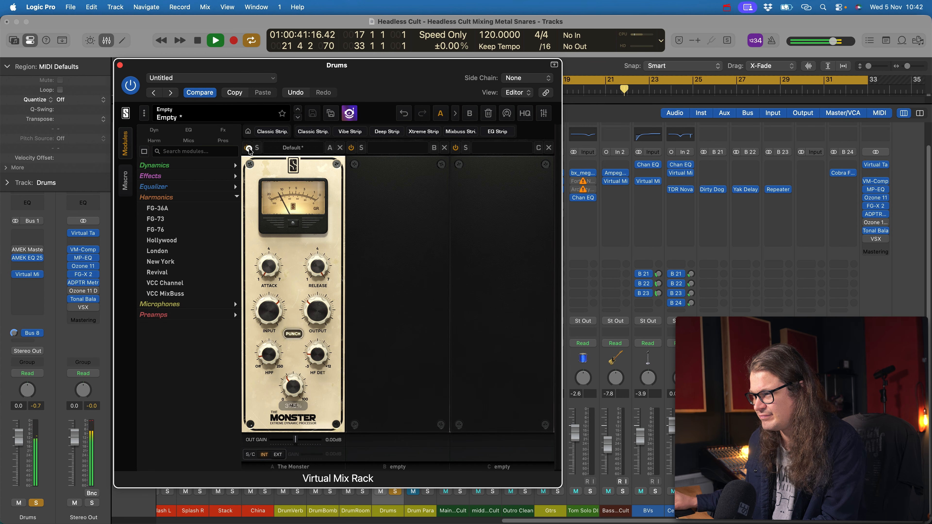
pyautogui.click(247, 148)
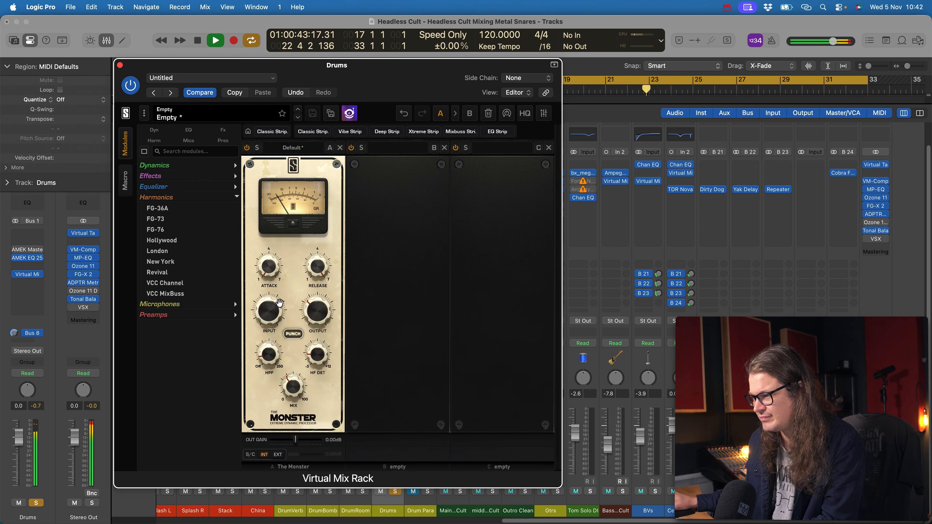
pyautogui.moveTo(295, 390); pyautogui.dragTo(296, 370)
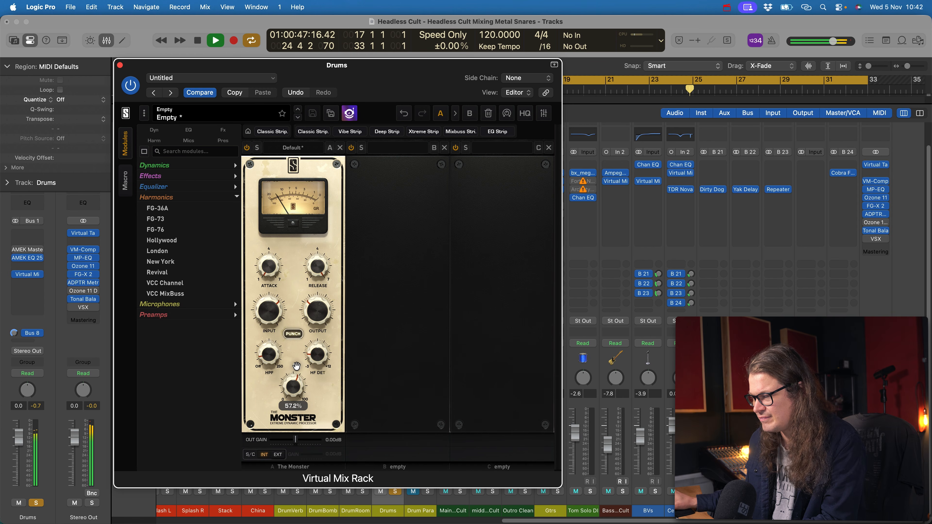
pyautogui.press('space')
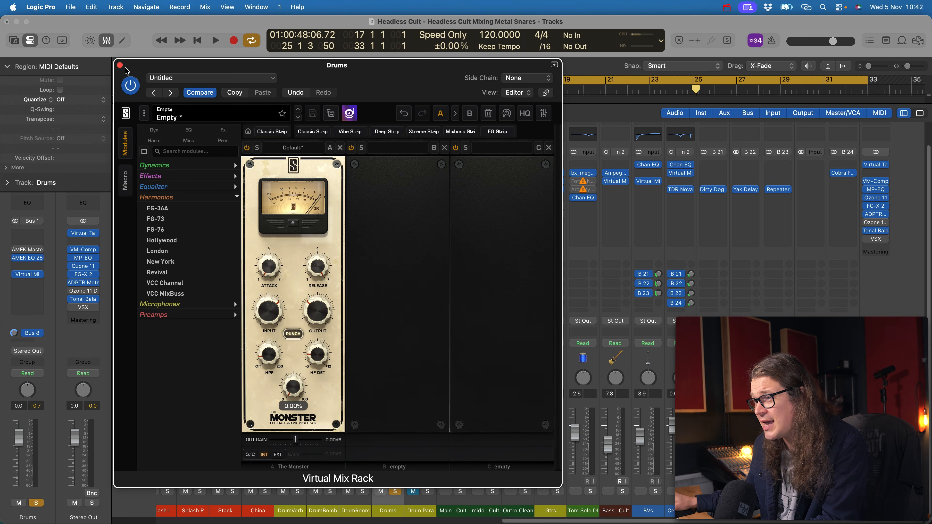
pyautogui.click(121, 66)
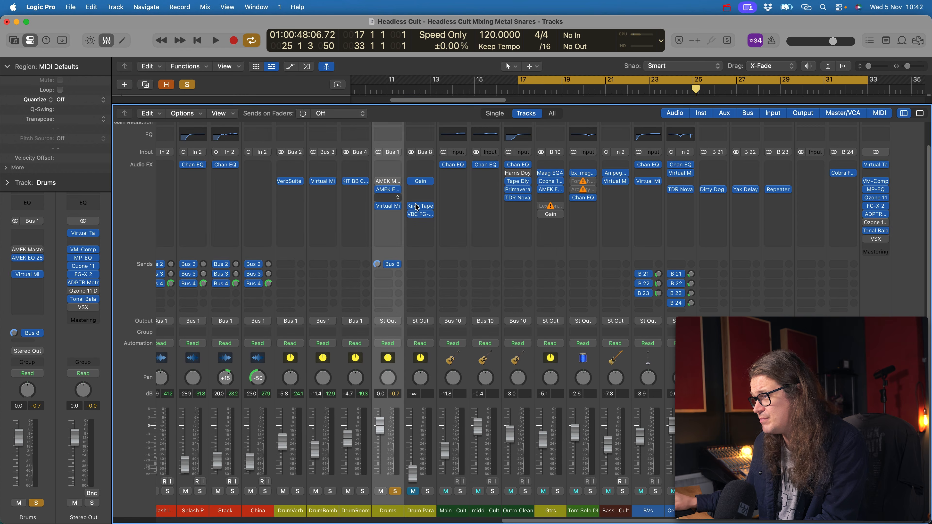
# Make sure the Drums bus's AMEK Mastering Compressor is active, close it, unsolo the Drums bus, and play the full mix.
pyautogui.click(390, 182)
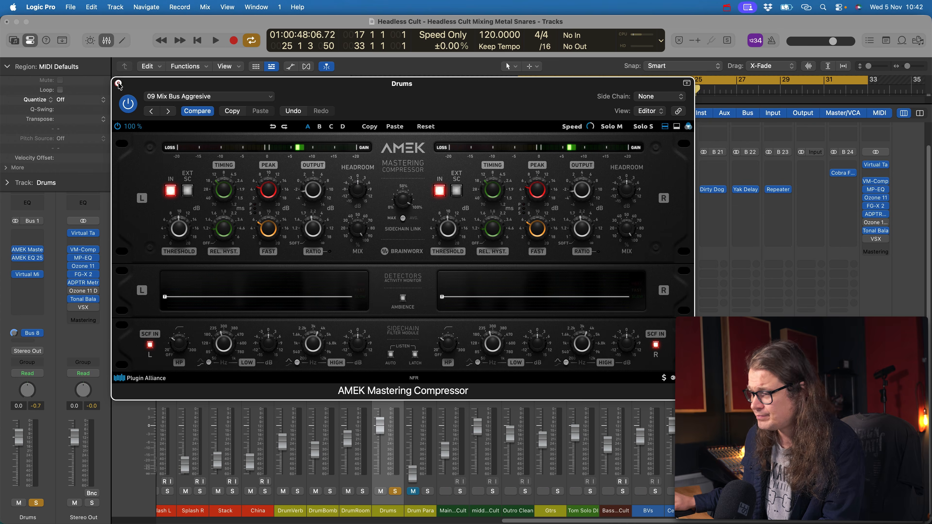
pyautogui.click(118, 83)
pyautogui.click(395, 492)
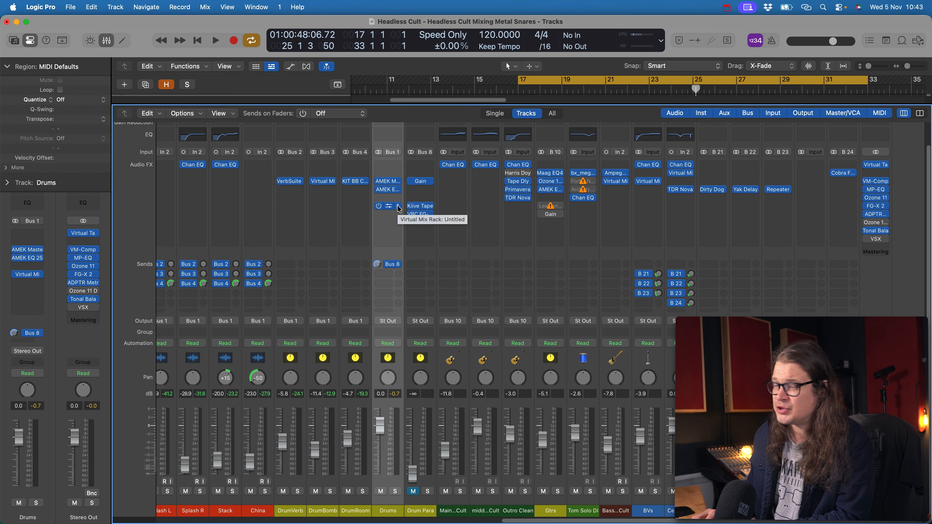
pyautogui.press('space')
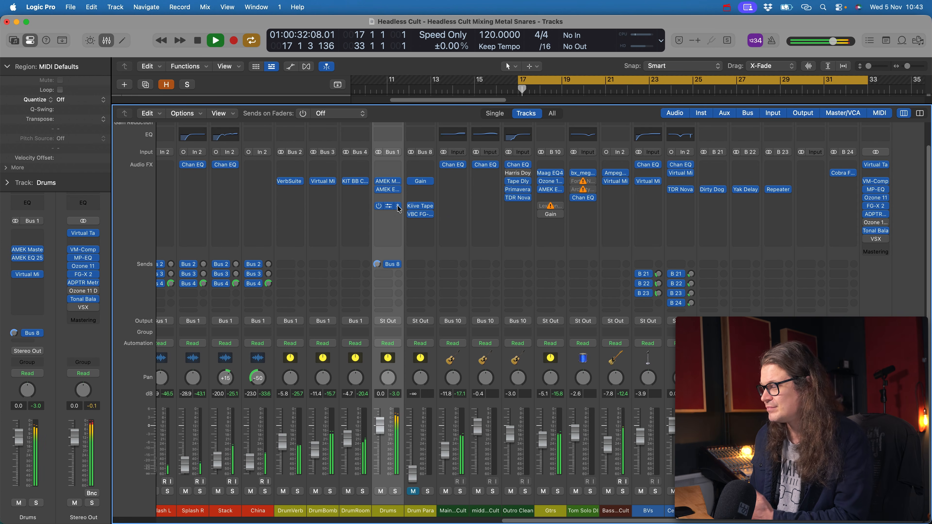